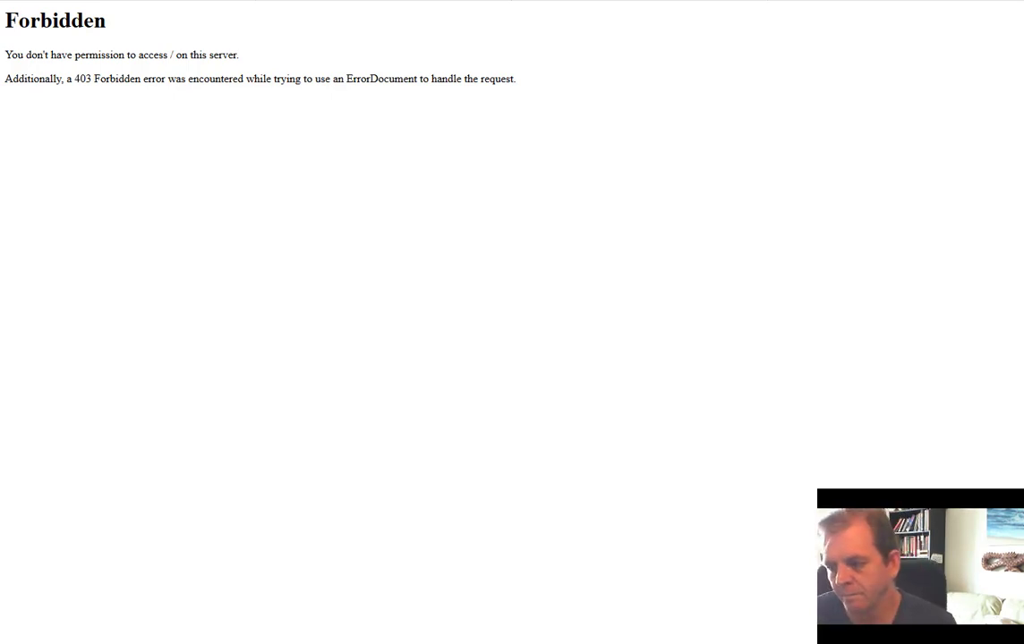
# Leave the 403 Forbidden page and bring up the WordPress setup checklist in Word
pyautogui.hotkey('alt', 'Tab')
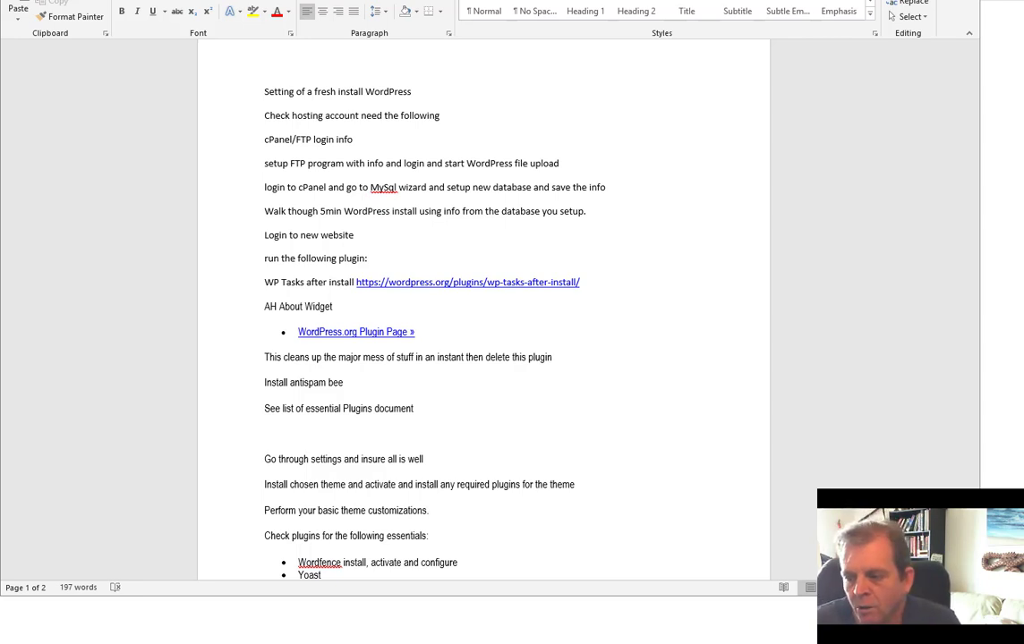
# Switch from the Word checklist to FileZilla, connected to the server's /public_html
pyautogui.hotkey('alt', 'Tab')
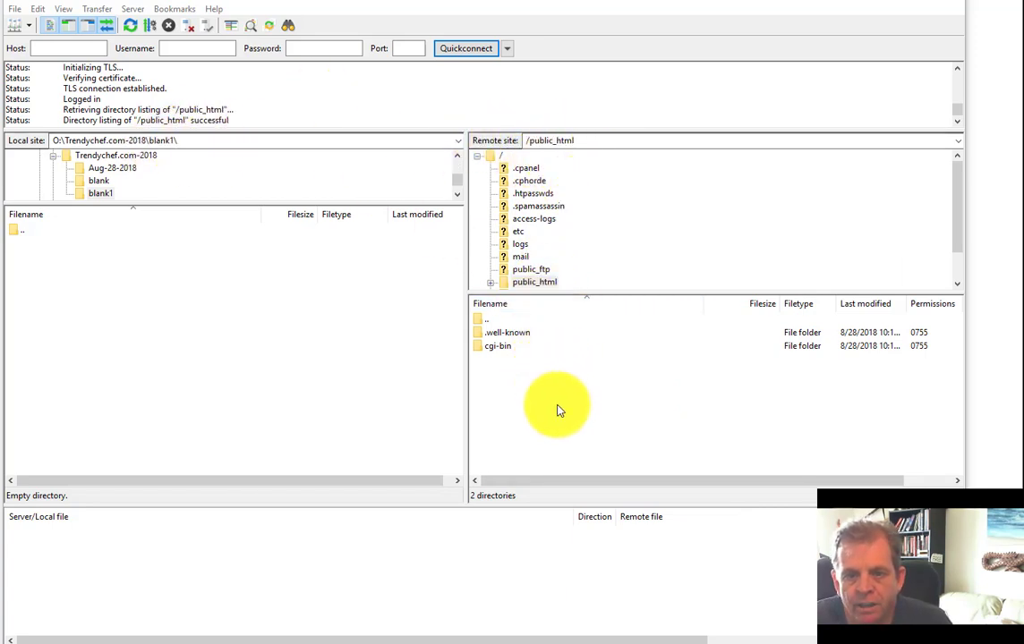
# Upload the local WordPress 4.9.8 files into the remote /public_html folder
pyautogui.moveTo(599, 434); pyautogui.dragTo(496, 331)
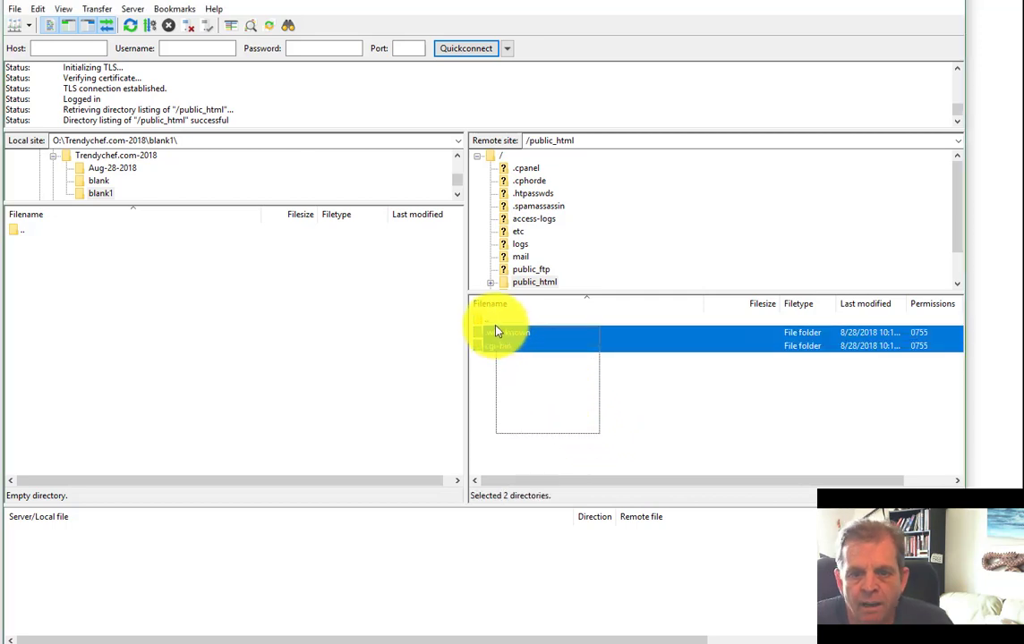
pyautogui.click(527, 370)
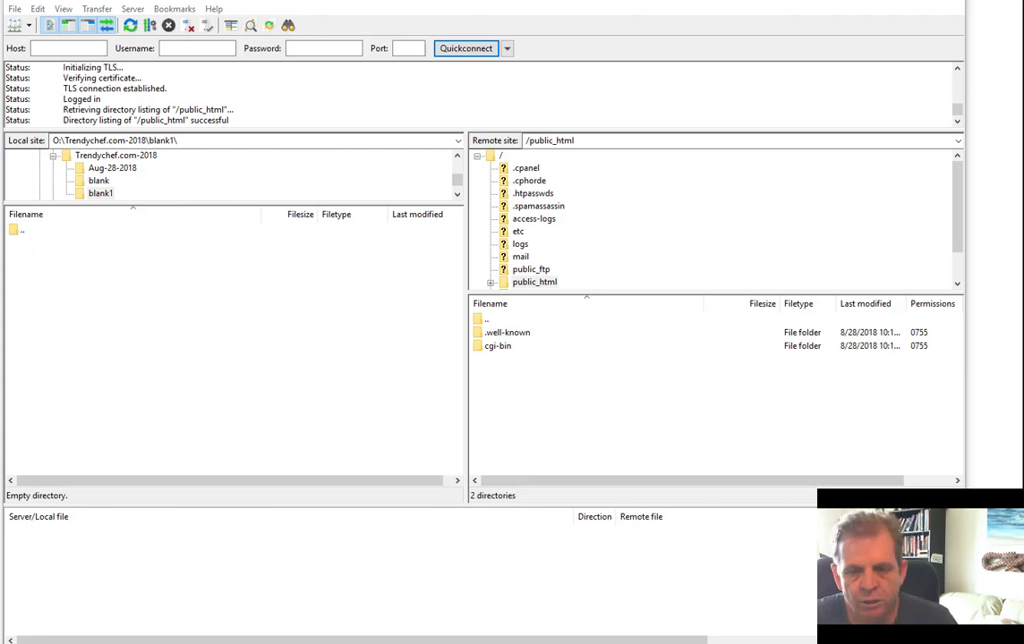
pyautogui.moveTo(413, 324); pyautogui.dragTo(600, 420)
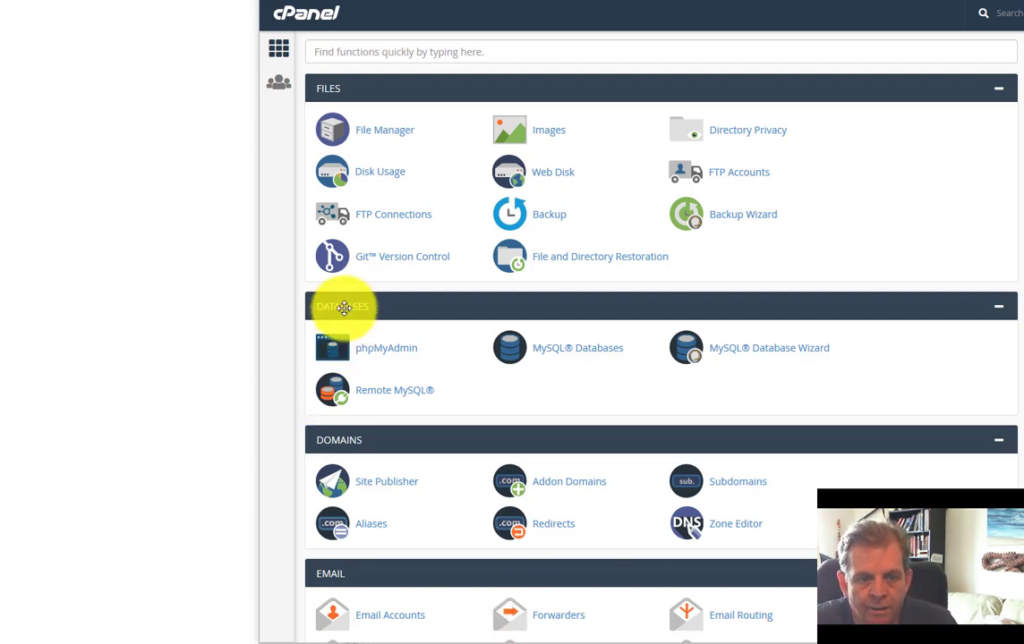
# Launch the cPanel MySQL Database Wizard
pyautogui.click(749, 357)
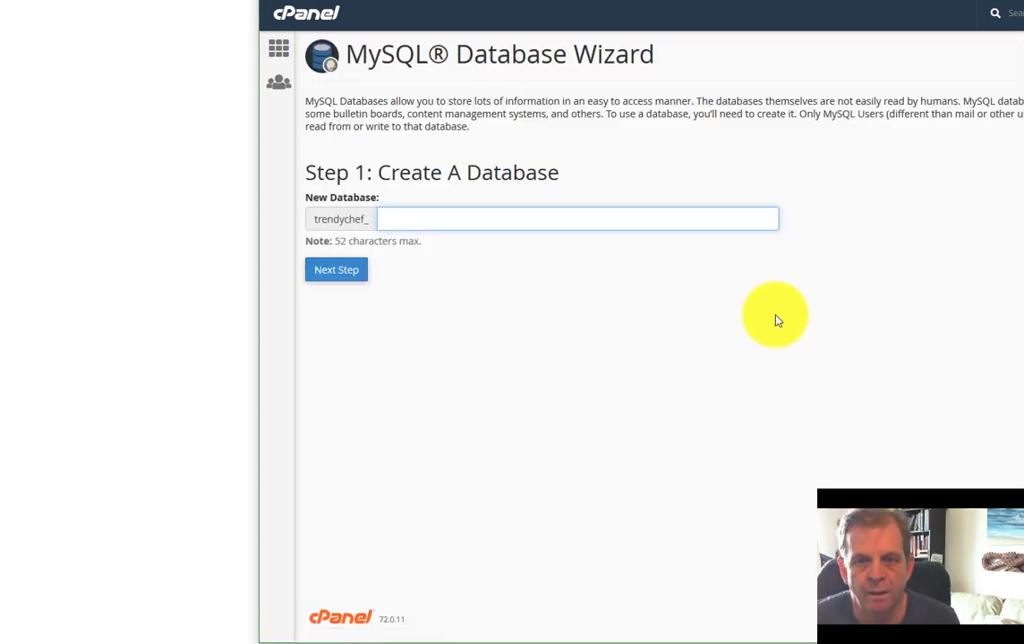
# Create the samplename database and enter sampleuser as the new database username
pyautogui.write('samplename')
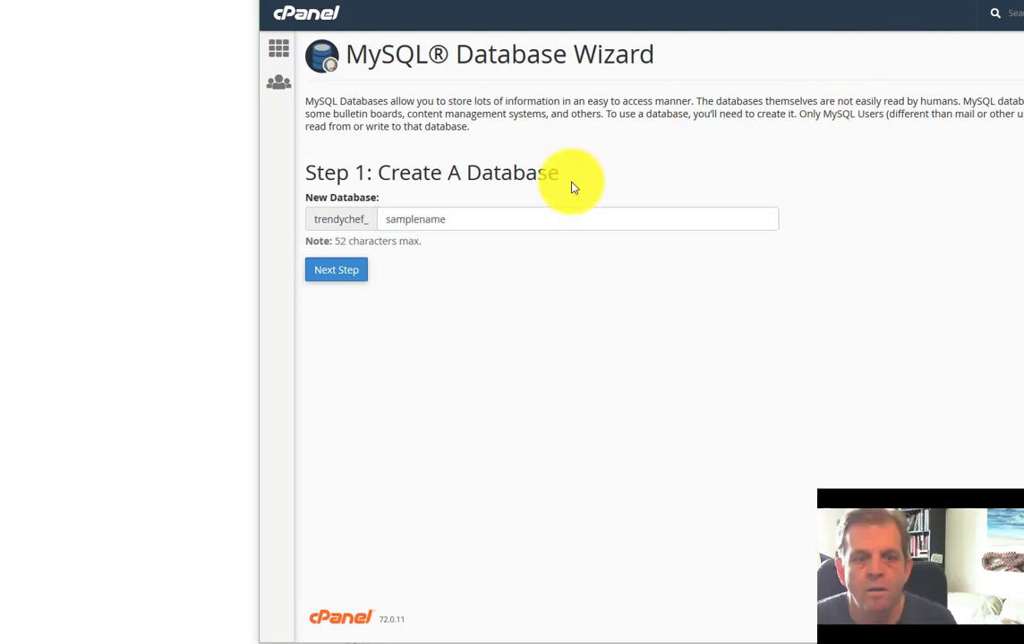
pyautogui.click(347, 271)
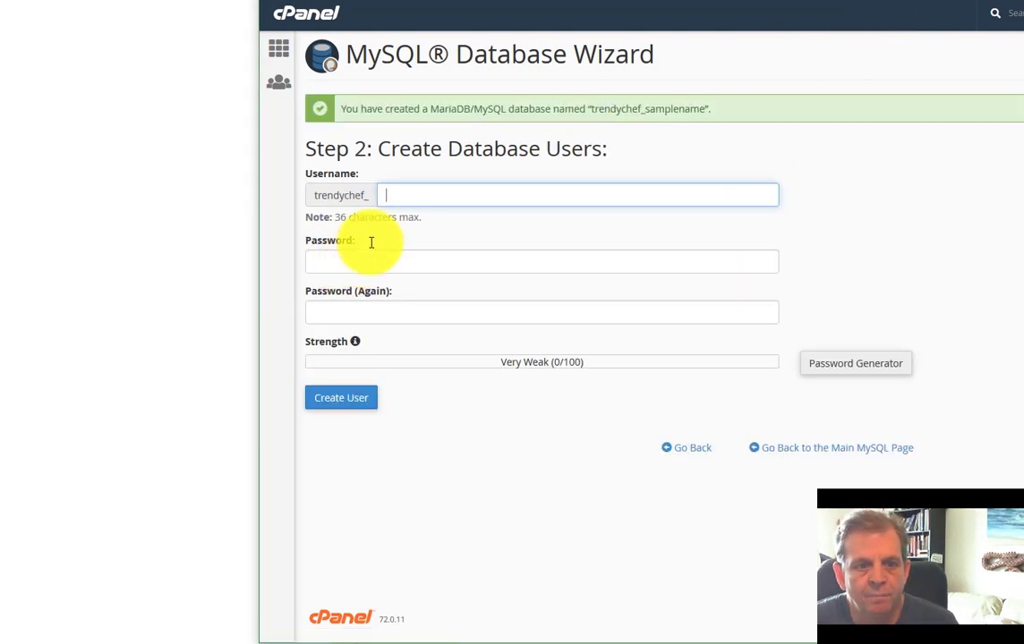
pyautogui.click(405, 194)
pyautogui.press('Escape')
pyautogui.write('sampleuser')
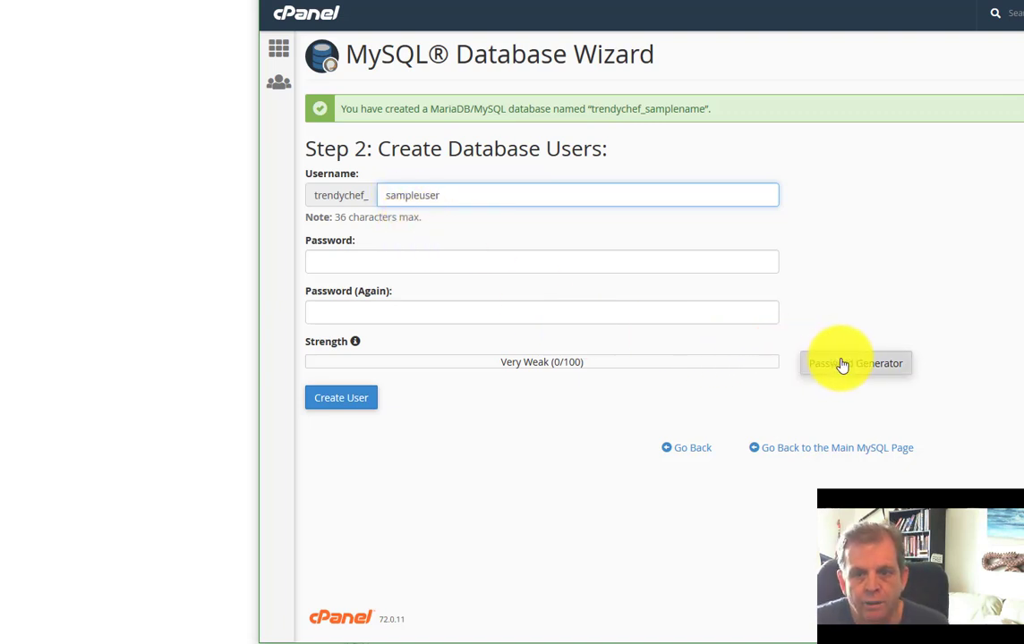
# Generate and copy a very strong password, apply it, and create the sampleuser account
pyautogui.click(841, 363)
pyautogui.moveTo(666, 270); pyautogui.dragTo(628, 267)
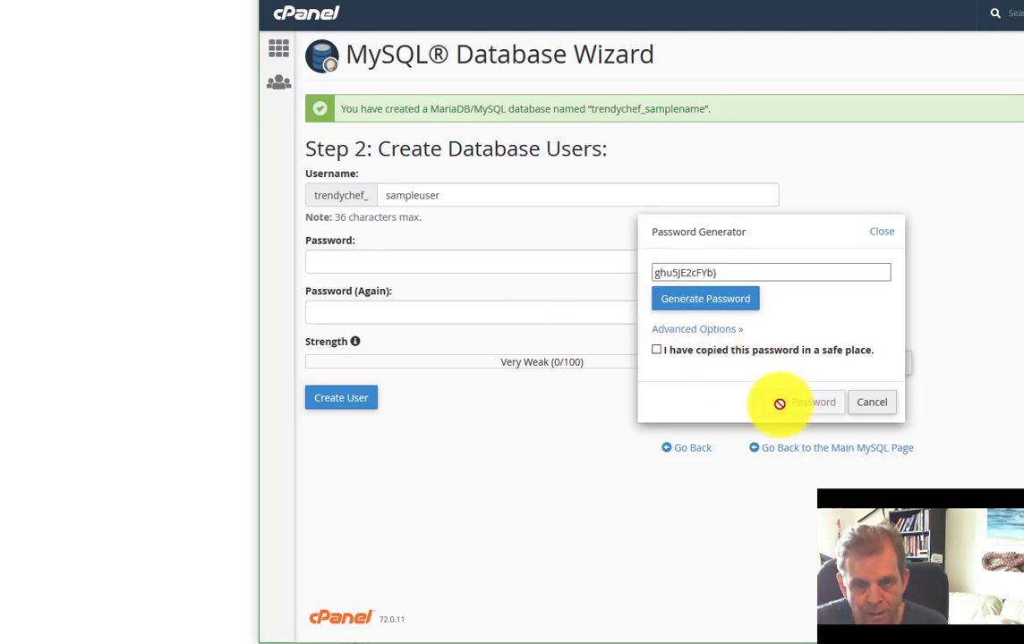
pyautogui.click(676, 353)
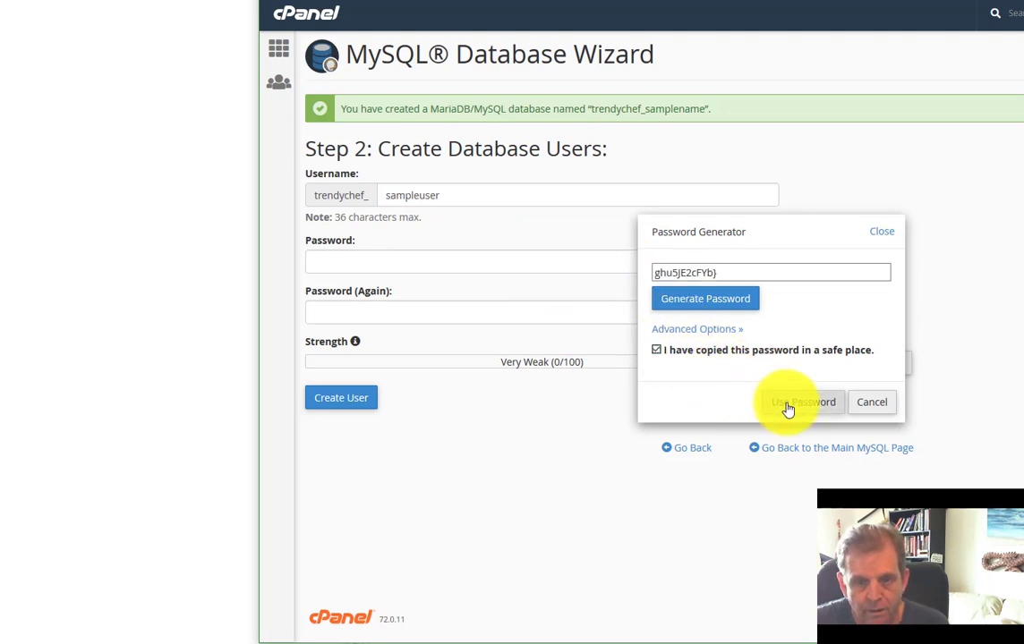
pyautogui.moveTo(677, 274); pyautogui.dragTo(628, 274)
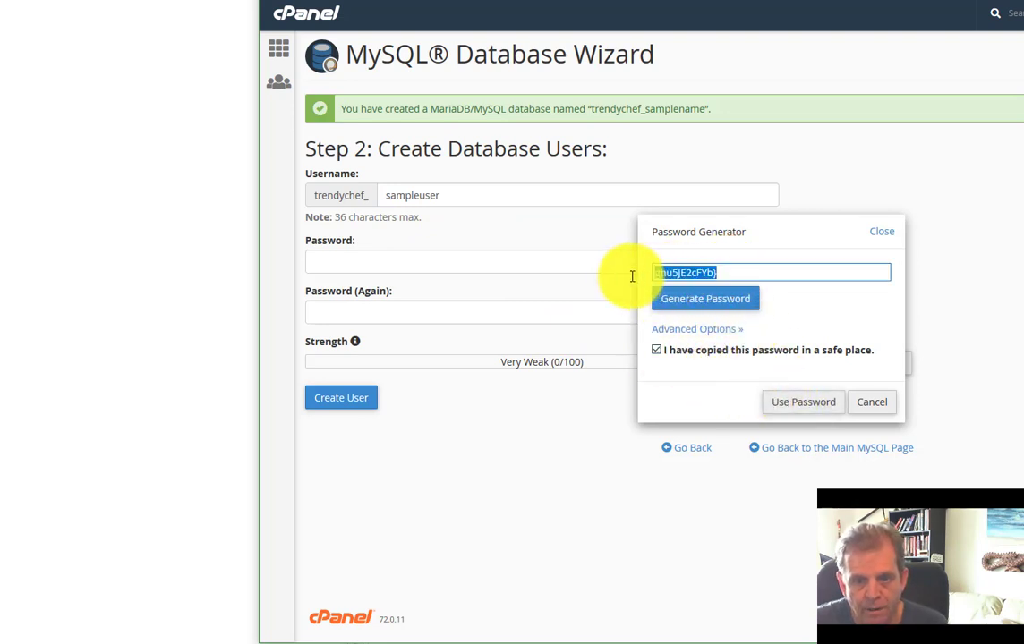
pyautogui.click(796, 406)
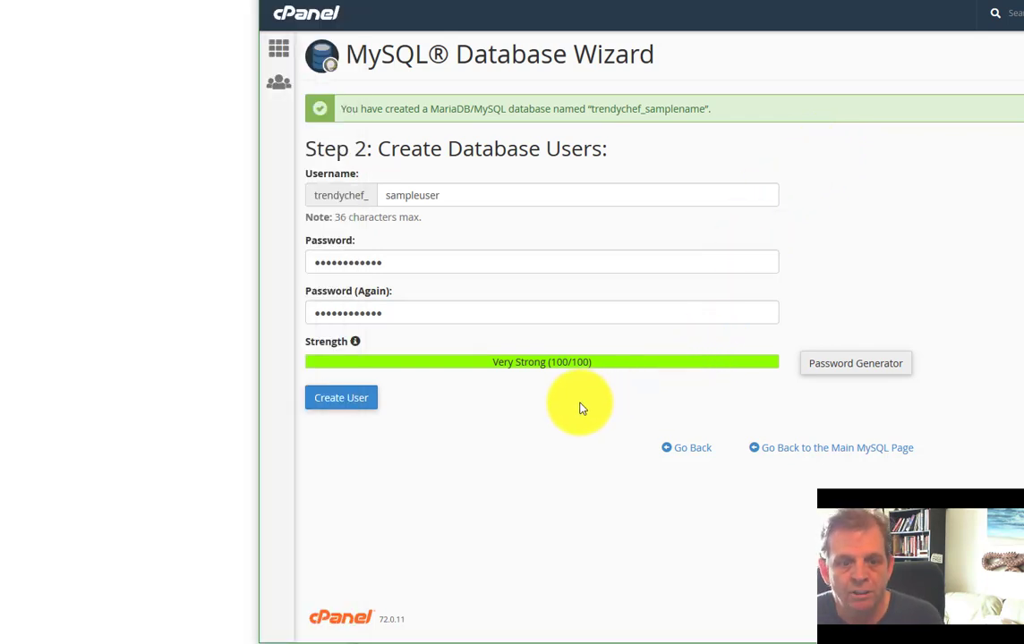
pyautogui.click(370, 408)
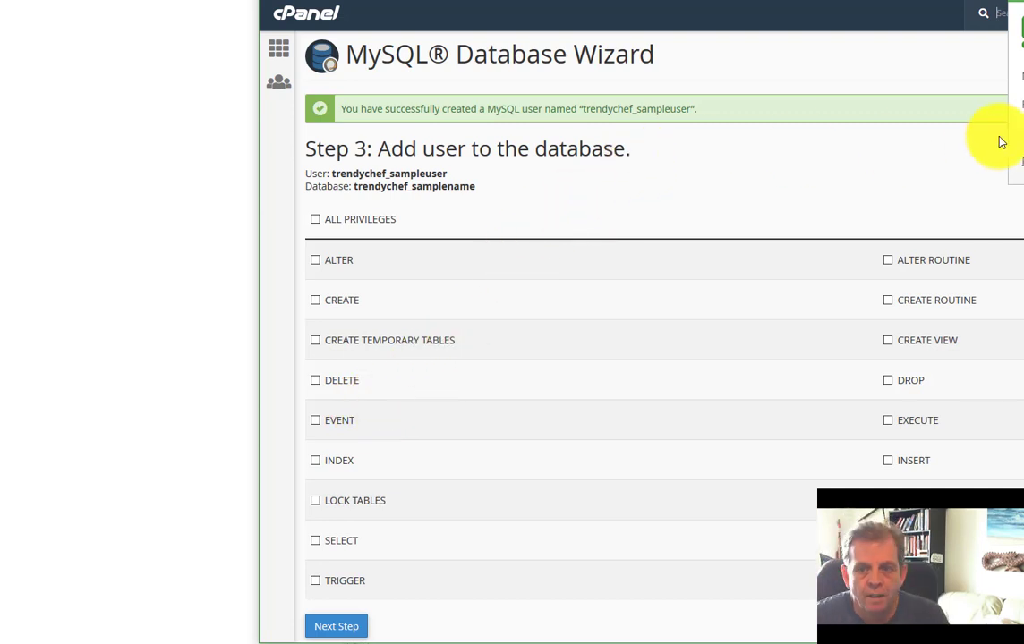
# Grant trendychef_sampleuser ALL PRIVILEGES on trendychef_samplename and confirm the user was added
pyautogui.click(315, 220)
pyautogui.click(336, 627)
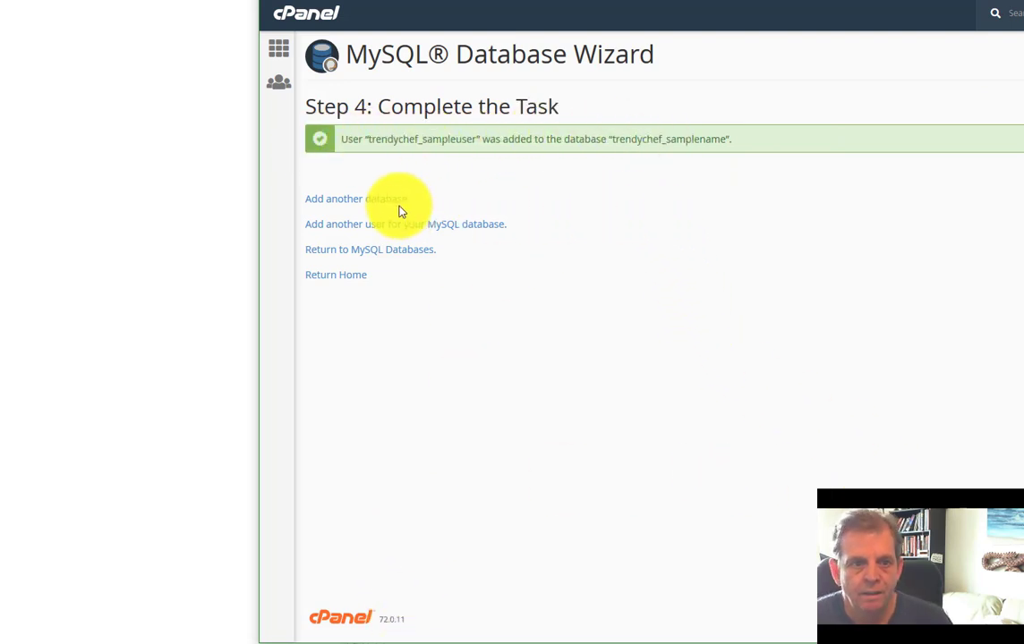
pyautogui.moveTo(732, 139); pyautogui.dragTo(330, 140)
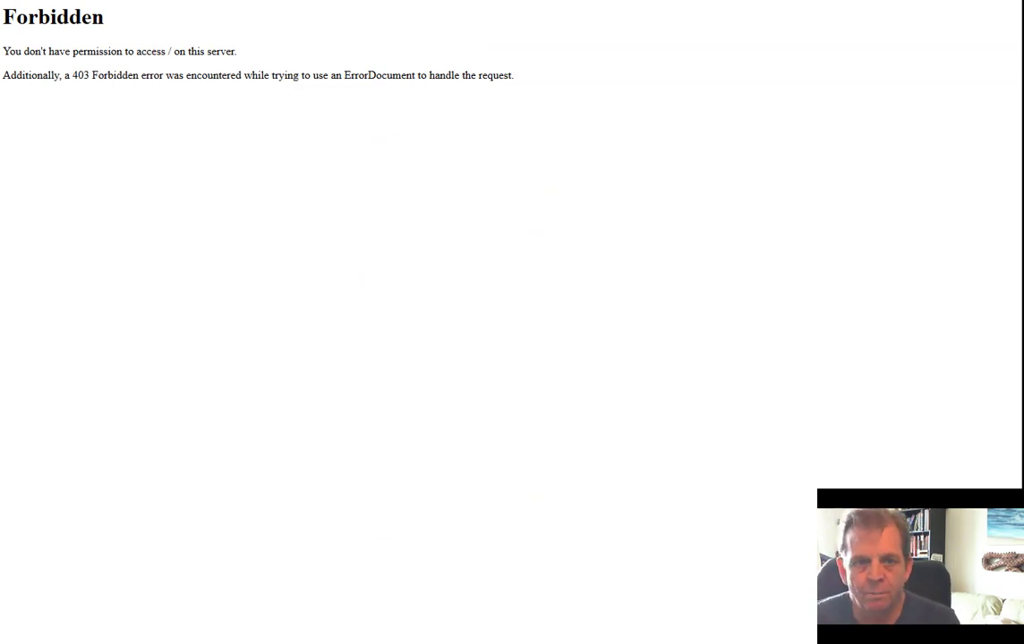
# Reload trendychef.com so the WordPress installer's language page appears
pyautogui.press('Return')
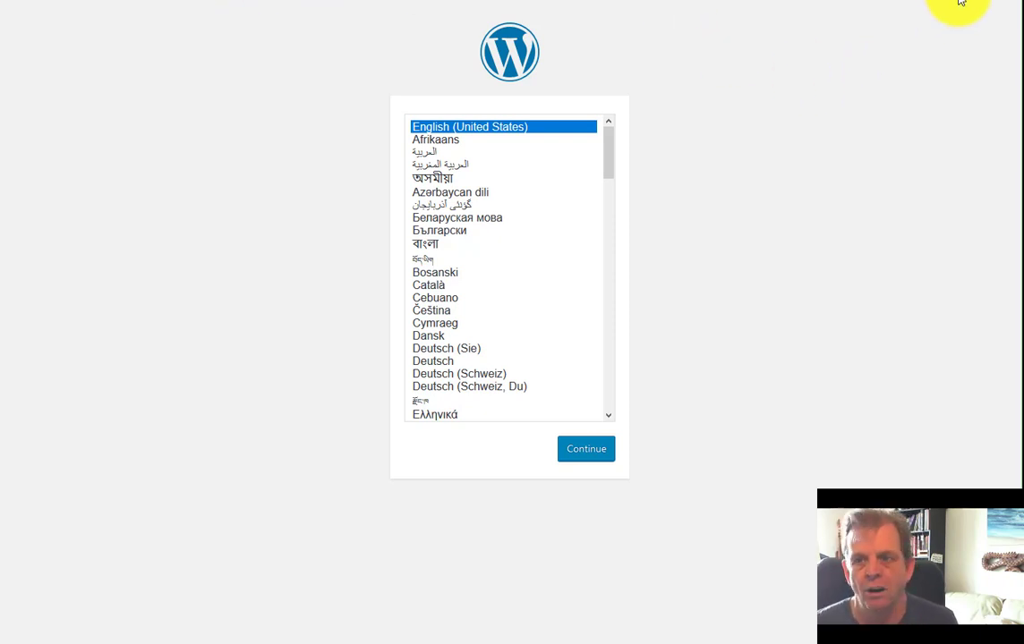
pyautogui.moveTo(959, 1)
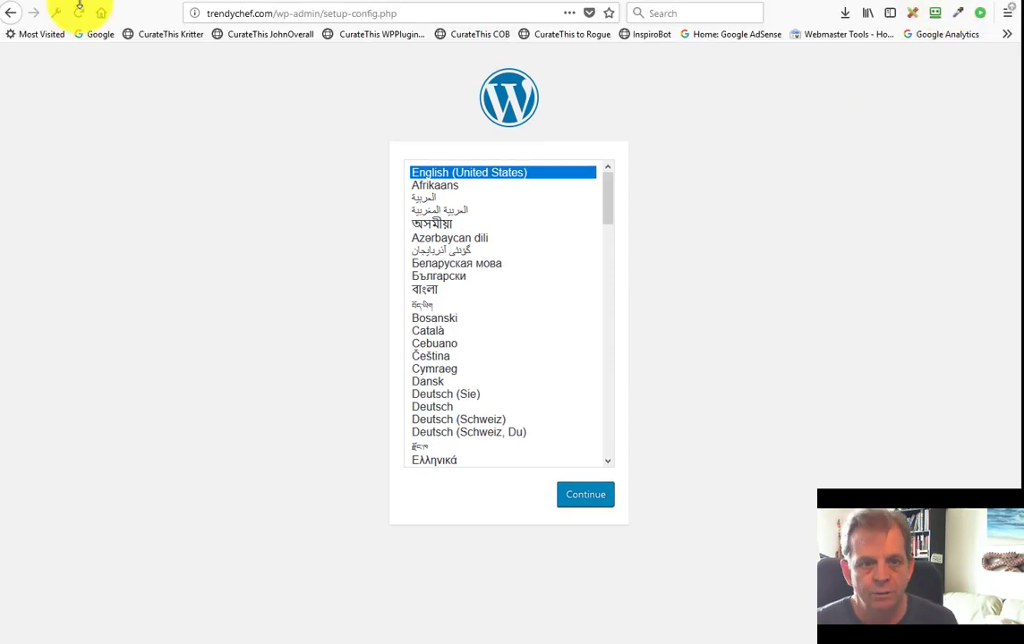
pyautogui.click(207, 15)
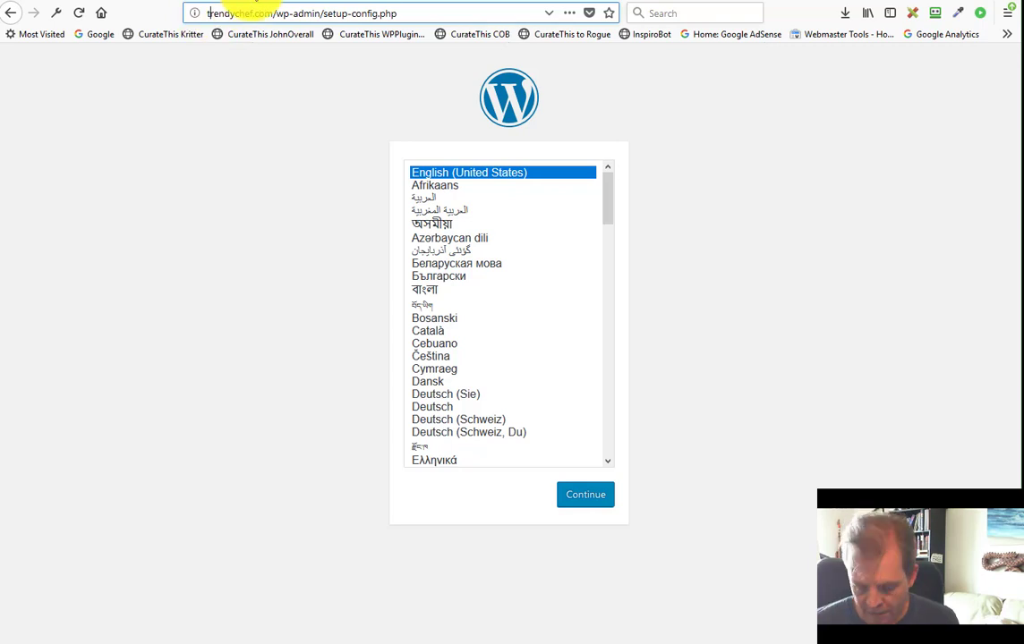
pyautogui.write('http')
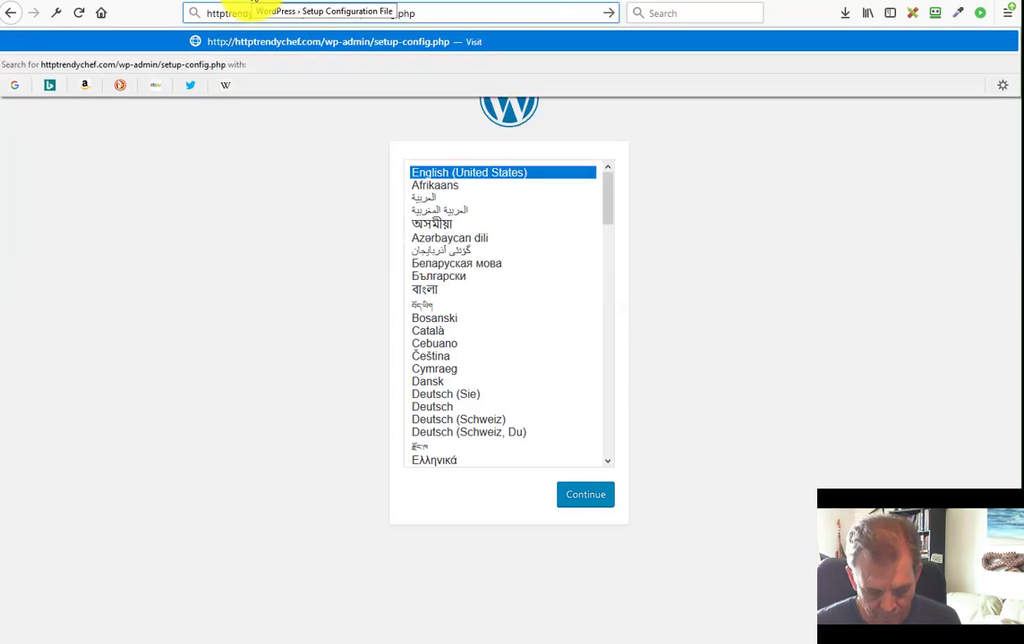
pyautogui.write('s://')
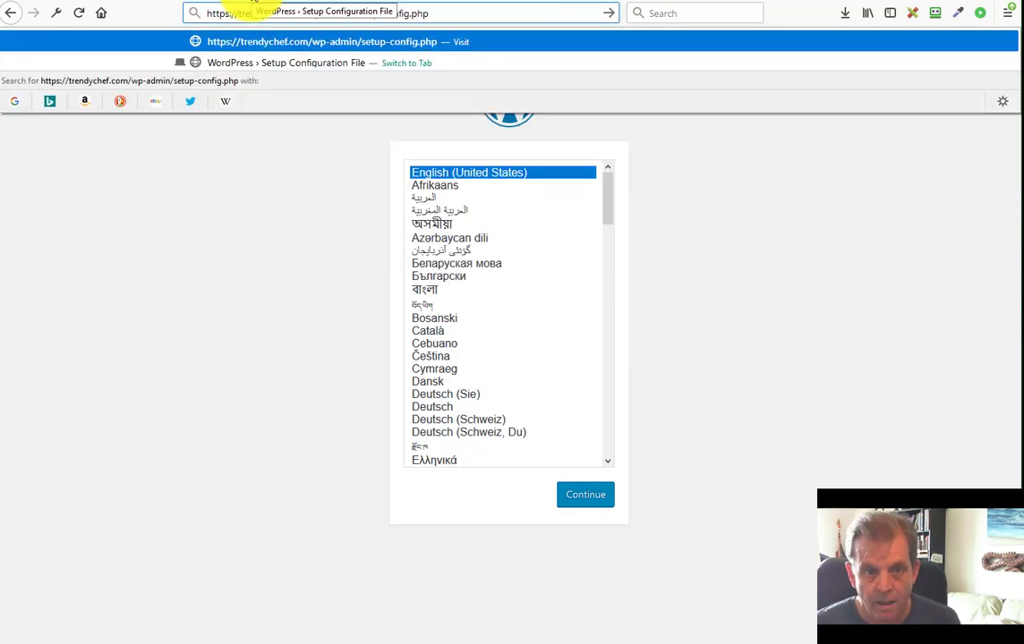
pyautogui.press('Return')
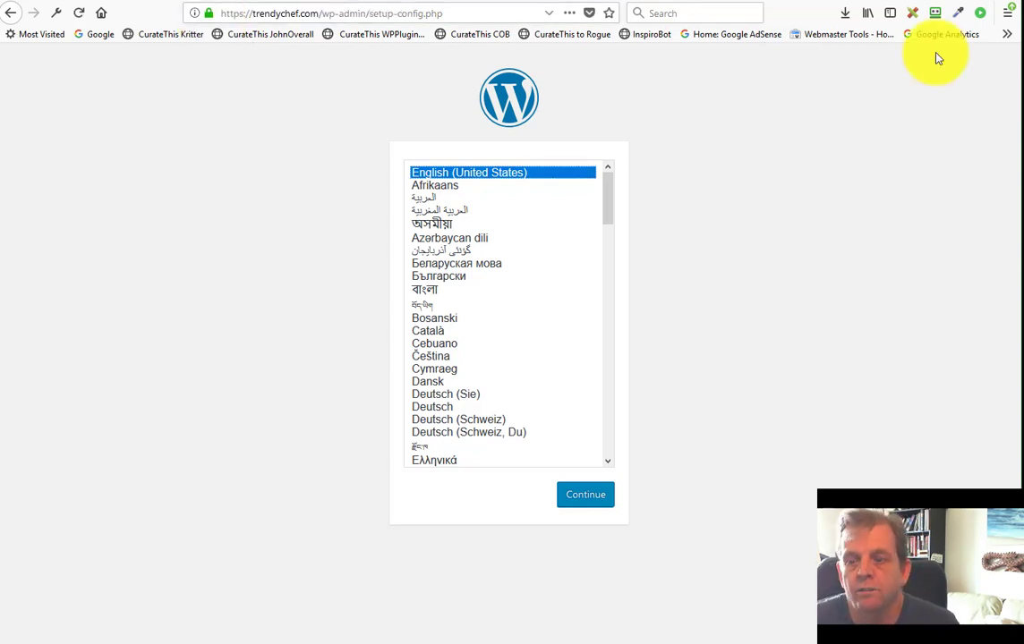
pyautogui.press('F11')
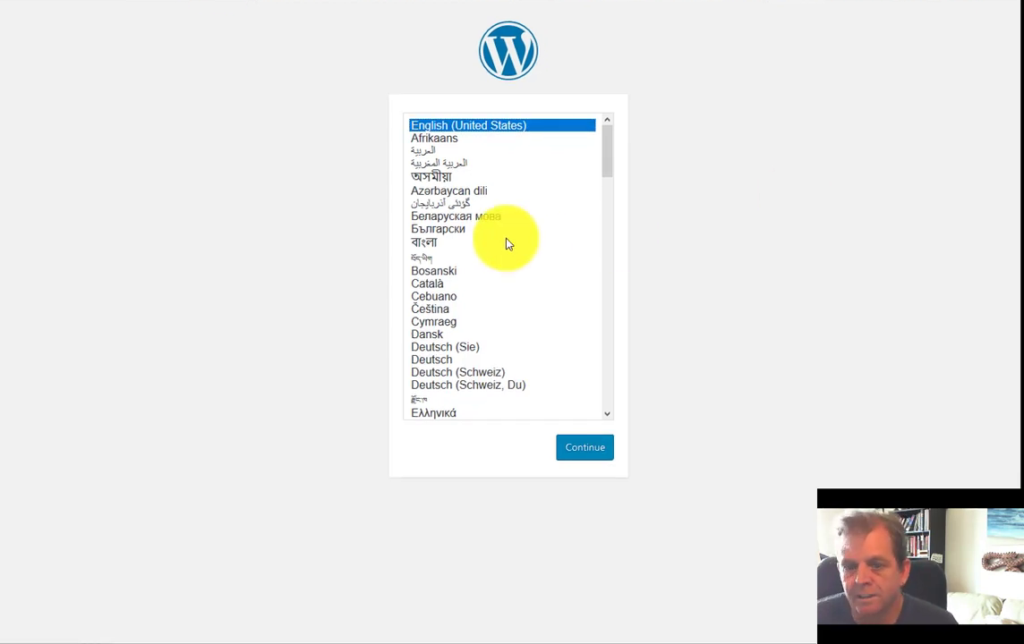
# Continue the installer with English (United States) as the language
pyautogui.click(586, 450)
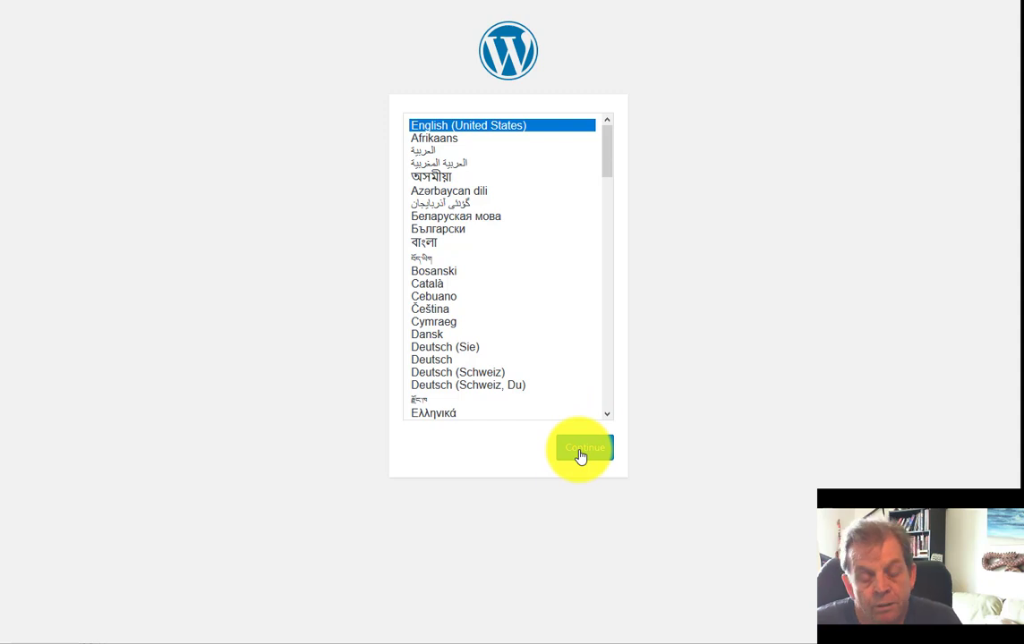
pyautogui.scroll(-6, 519, 276)
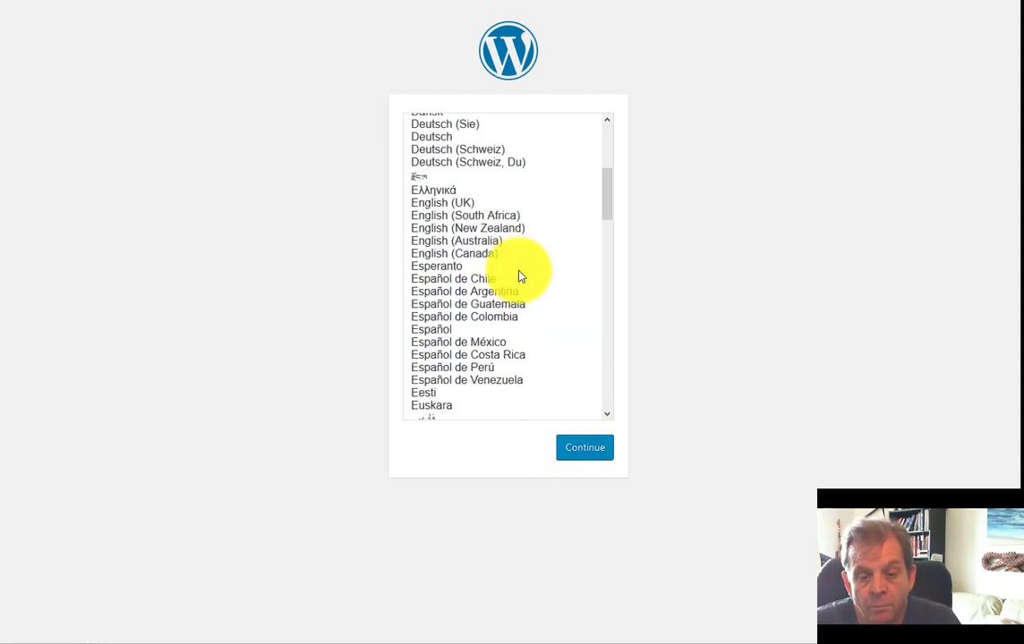
pyautogui.scroll(-3, 515, 279)
pyautogui.scroll(5, 515, 279)
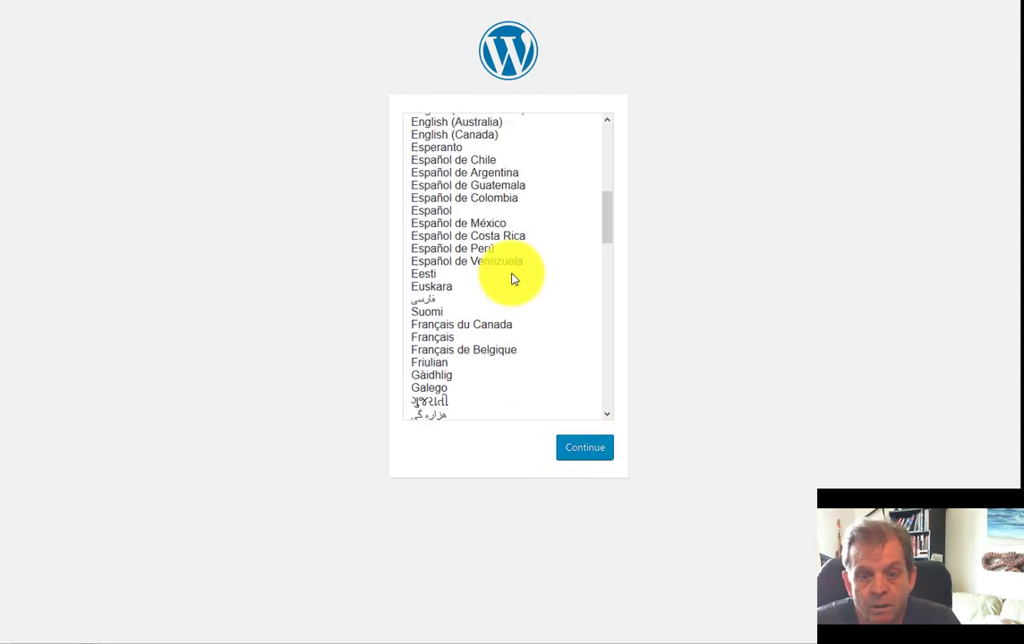
pyautogui.scroll(1, 512, 279)
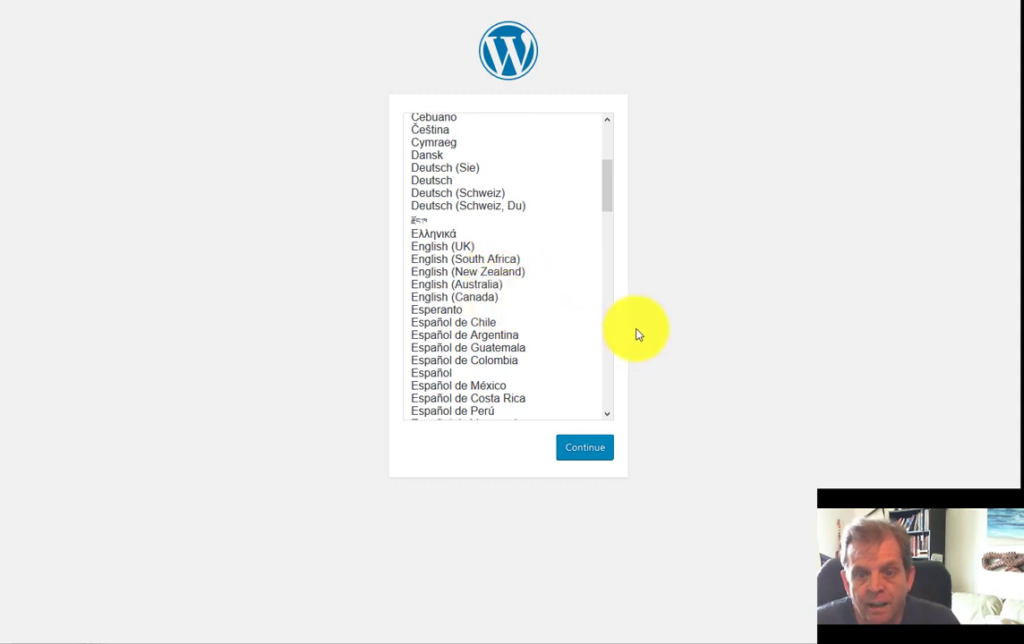
pyautogui.click(596, 450)
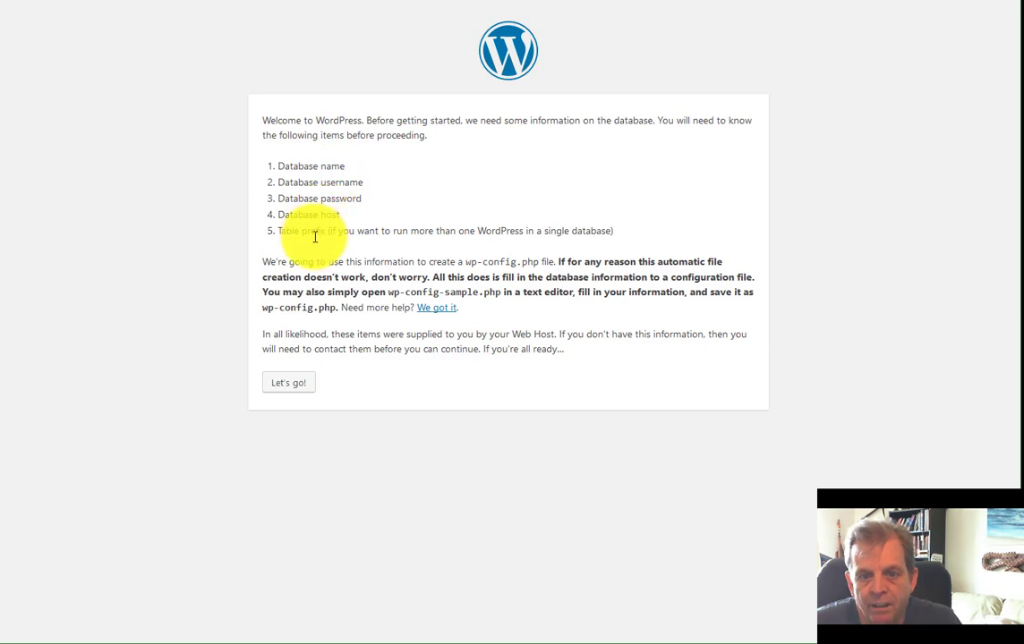
# Submit the database name, username, password, host and a replaced table prefix
pyautogui.click(298, 384)
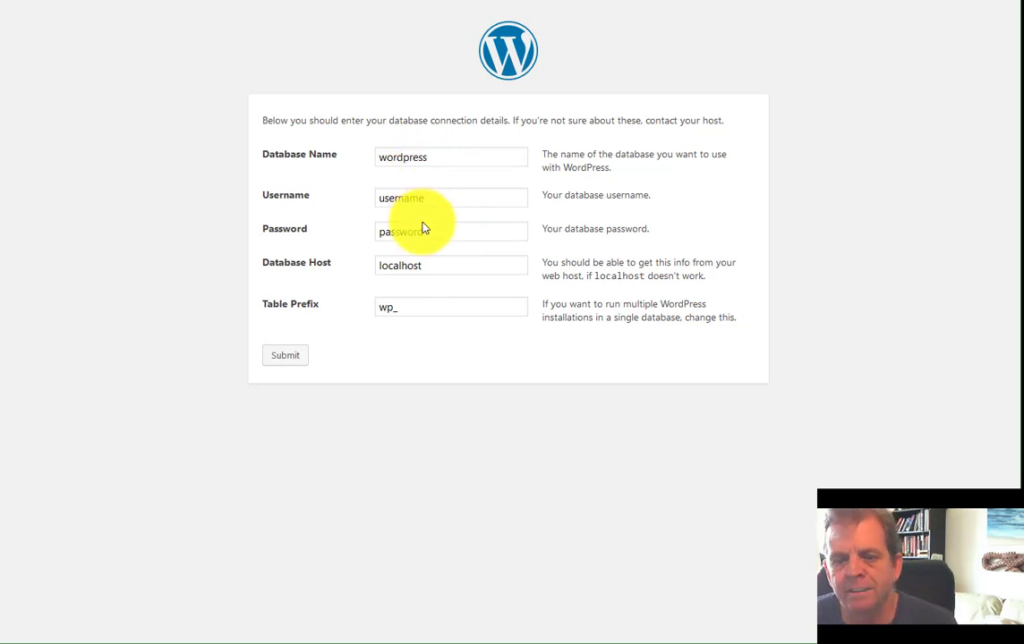
pyautogui.moveTo(390, 305); pyautogui.dragTo(370, 306)
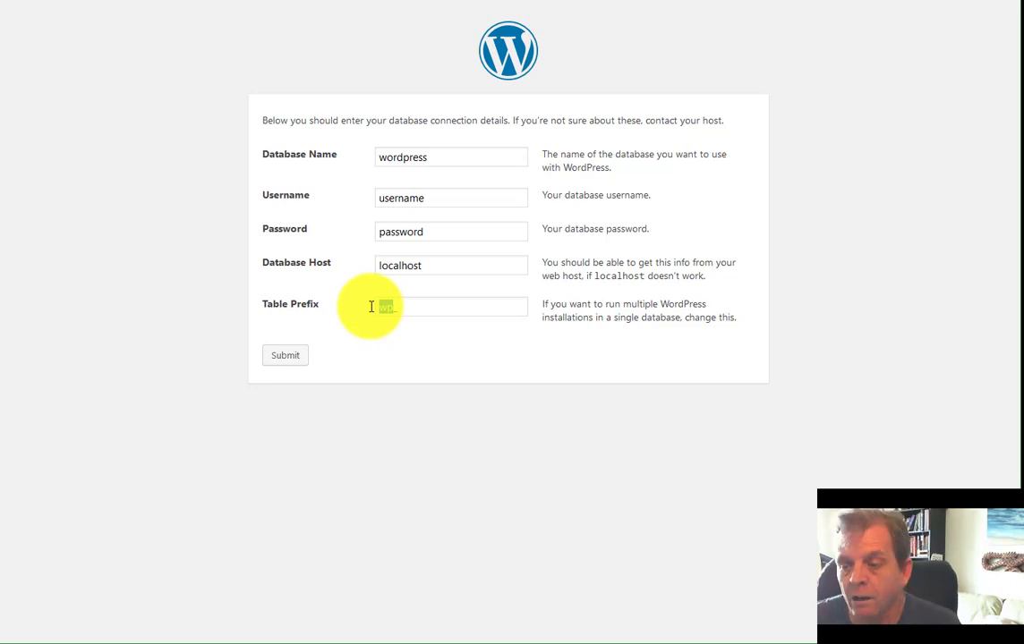
pyautogui.press('Return')
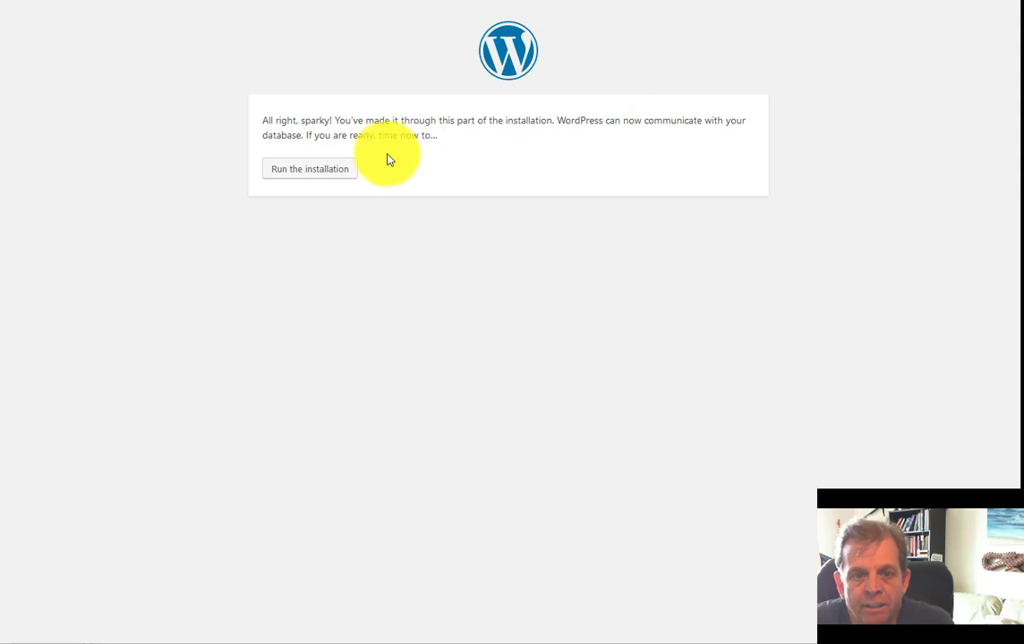
# Run the installation and fill in the site title, admin username and generated password
pyautogui.click(313, 173)
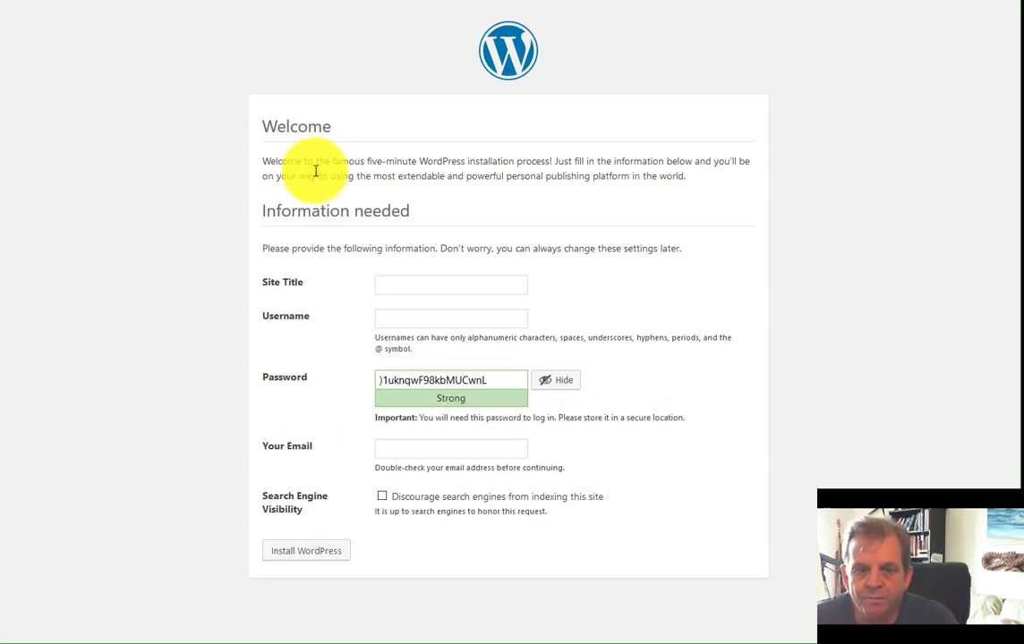
pyautogui.doubleClick(458, 382)
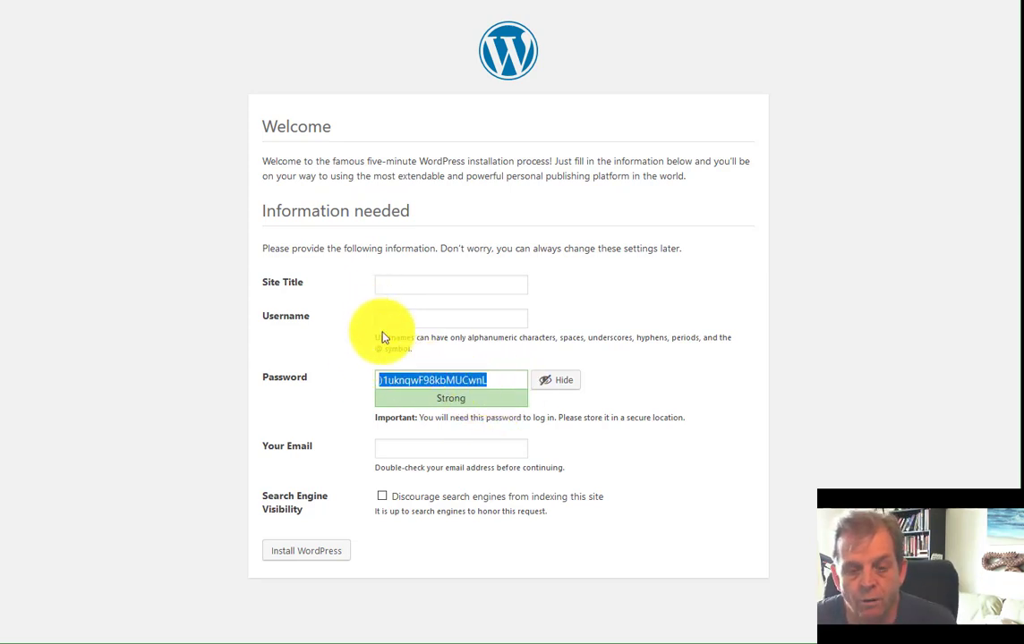
pyautogui.click(438, 447)
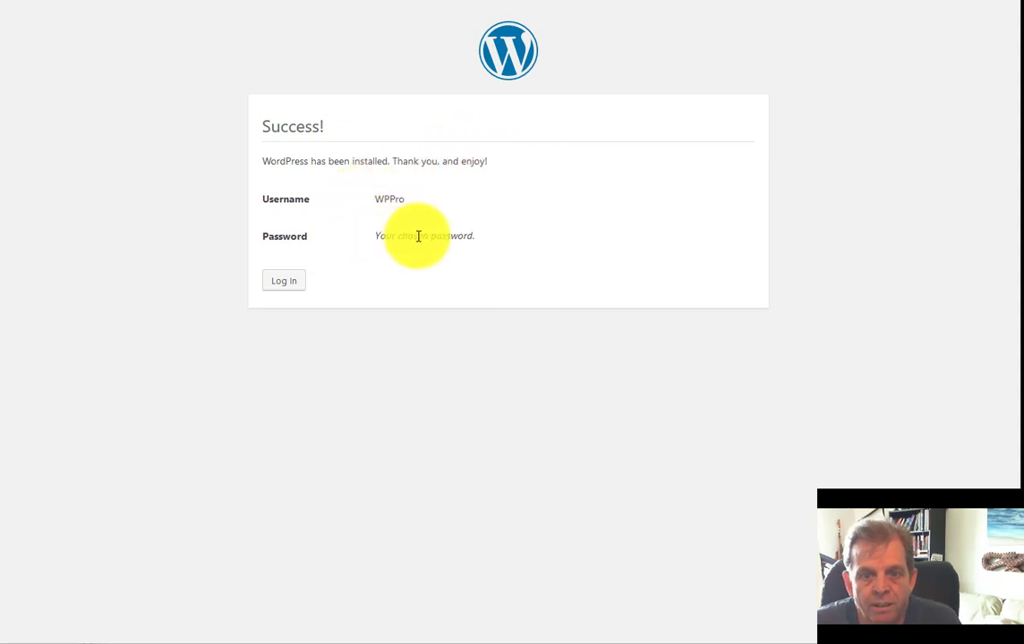
# Log in to the newly installed Trendy Chef site to reach its admin Dashboard
pyautogui.click(288, 291)
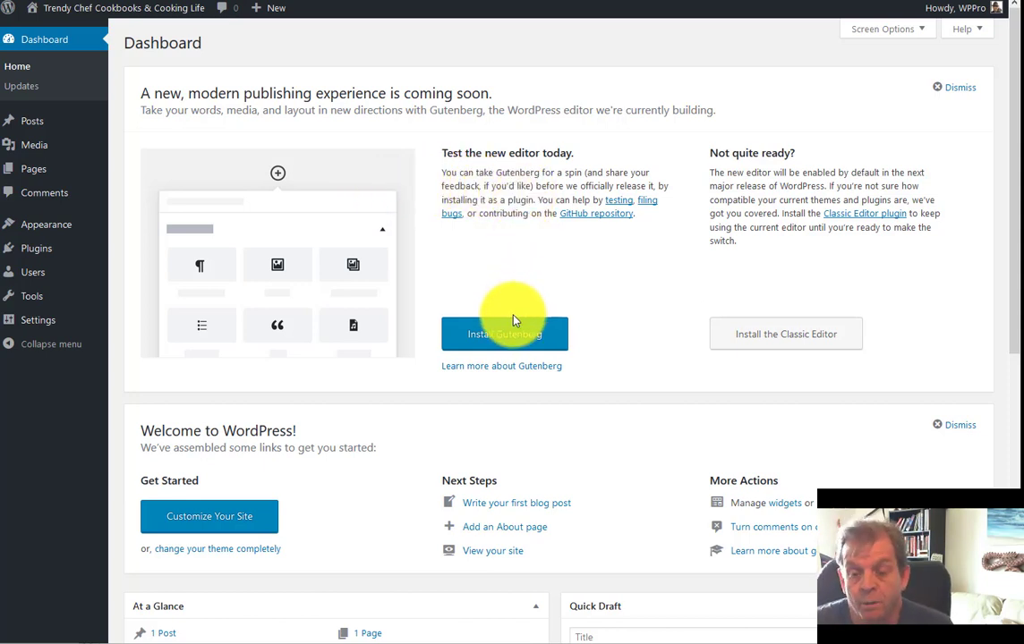
# Install and activate the Classic Editor plugin from the Gutenberg notice panel
pyautogui.click(802, 338)
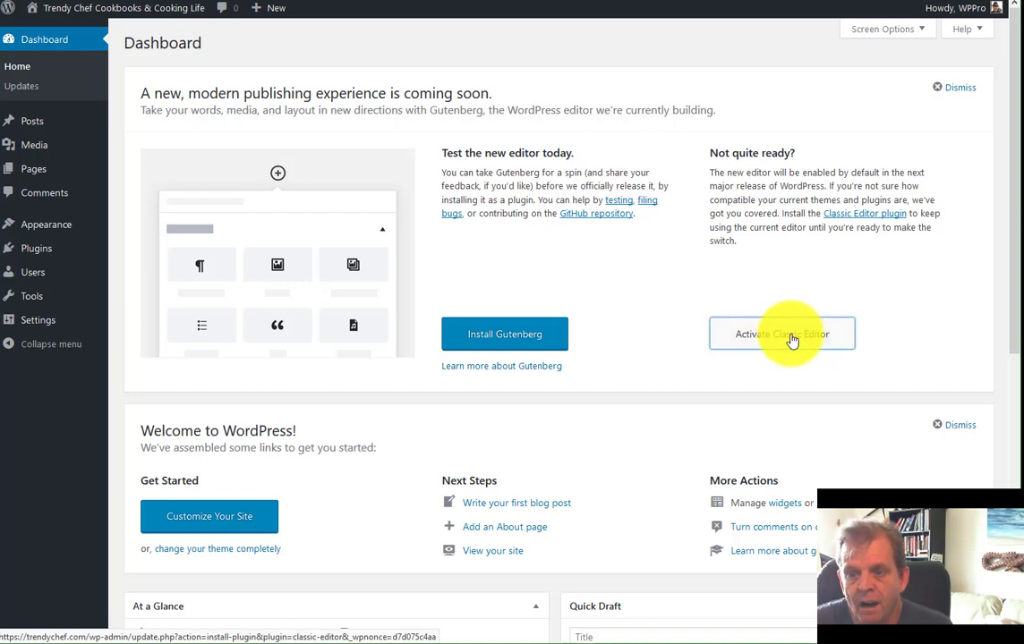
pyautogui.click(792, 338)
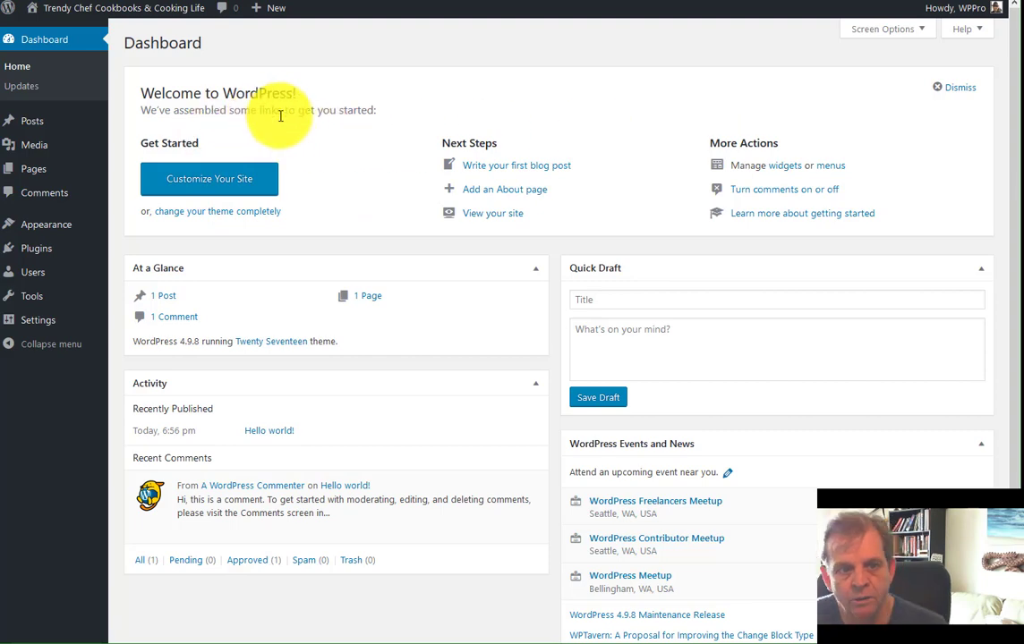
# Look over the Add New Plugins screen and the installed plugins list
pyautogui.scroll(-1, 351, 240)
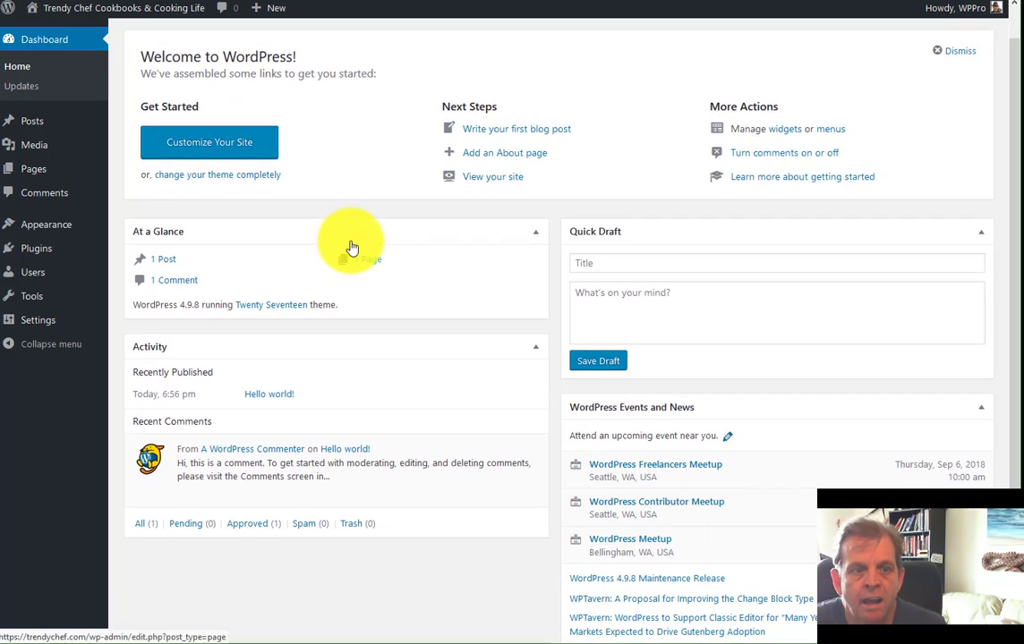
pyautogui.scroll(1, 350, 244)
pyautogui.moveTo(52, 249)
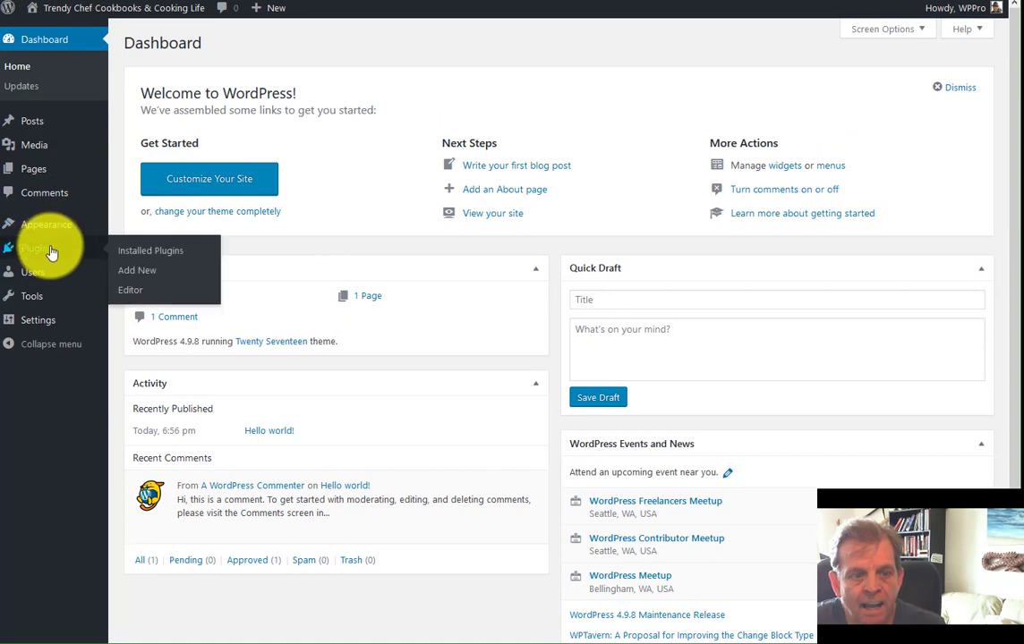
pyautogui.click(144, 273)
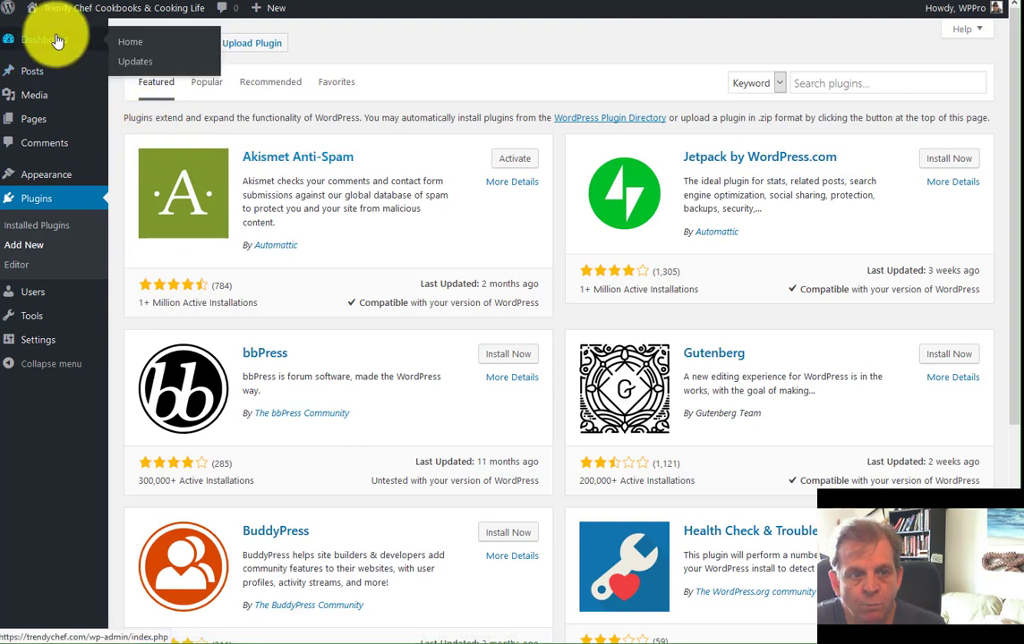
pyautogui.click(54, 231)
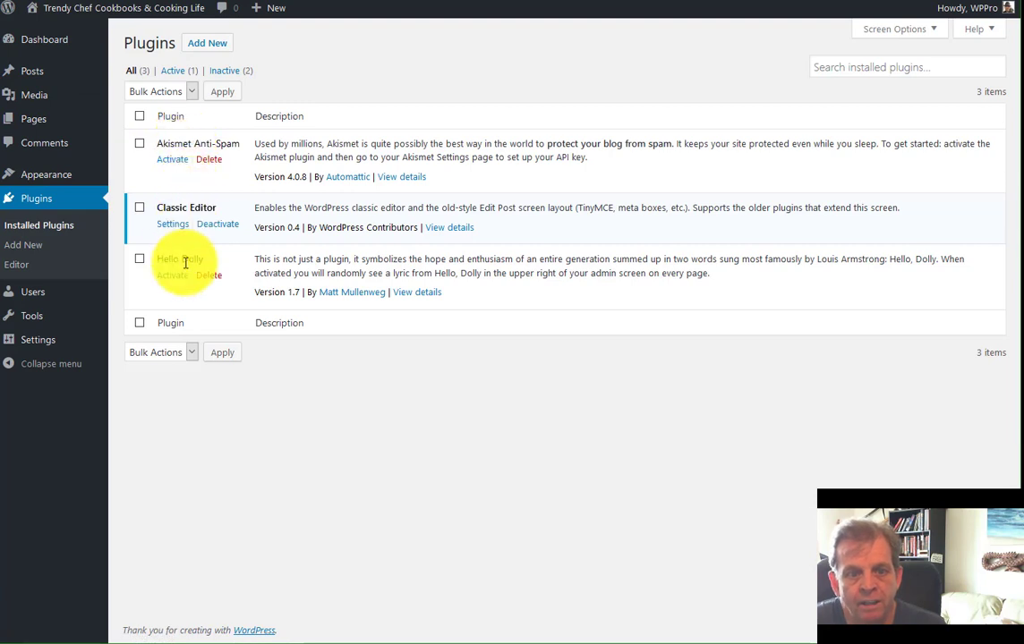
# Browse the Posts list, then the Pages list with Privacy Policy and Sample Page
pyautogui.click(55, 77)
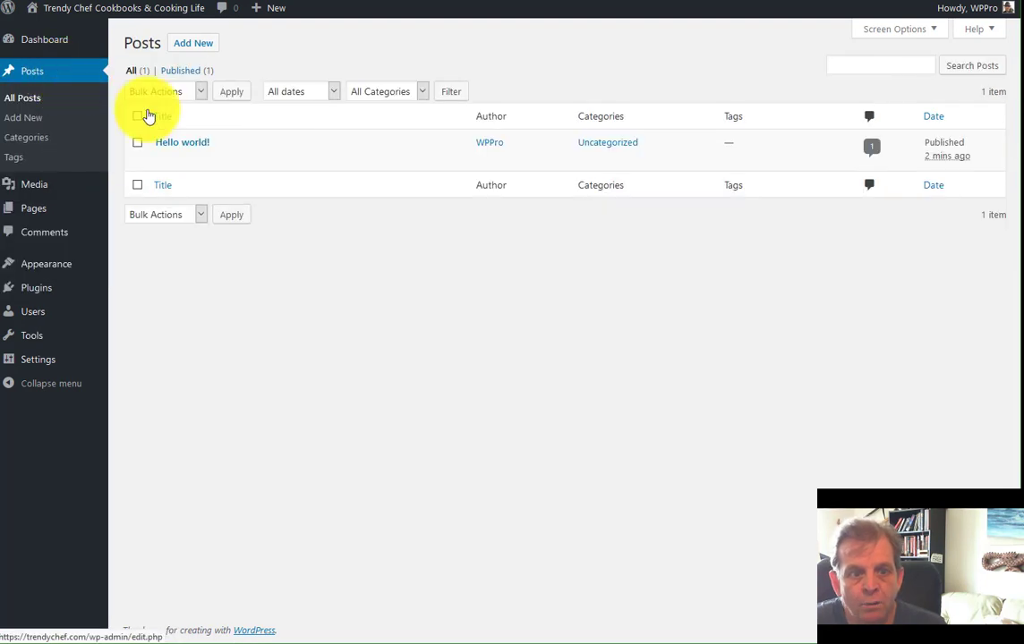
pyautogui.click(48, 215)
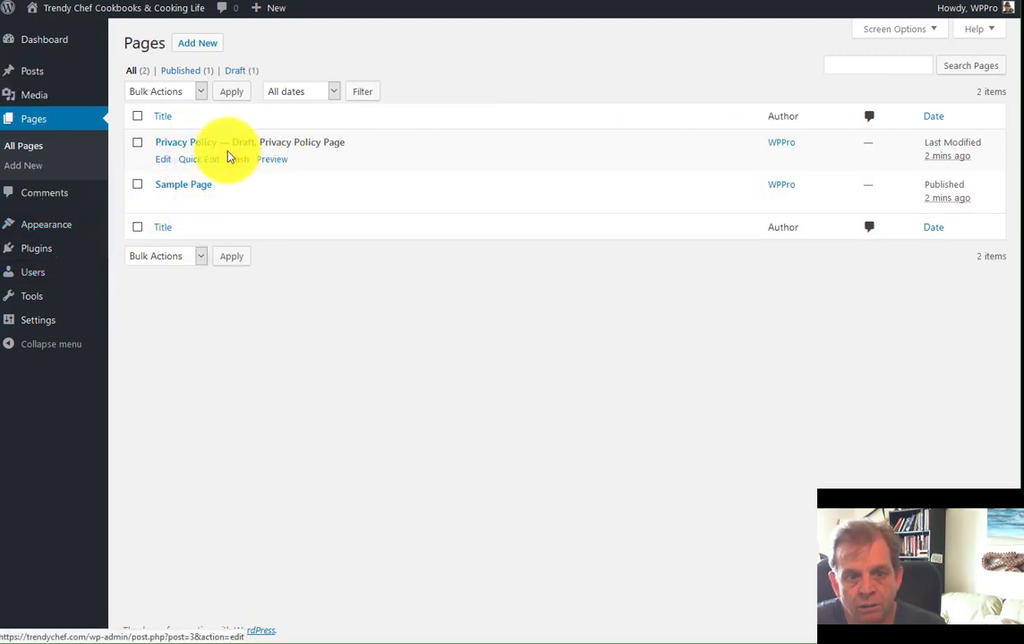
pyautogui.moveTo(85, 263)
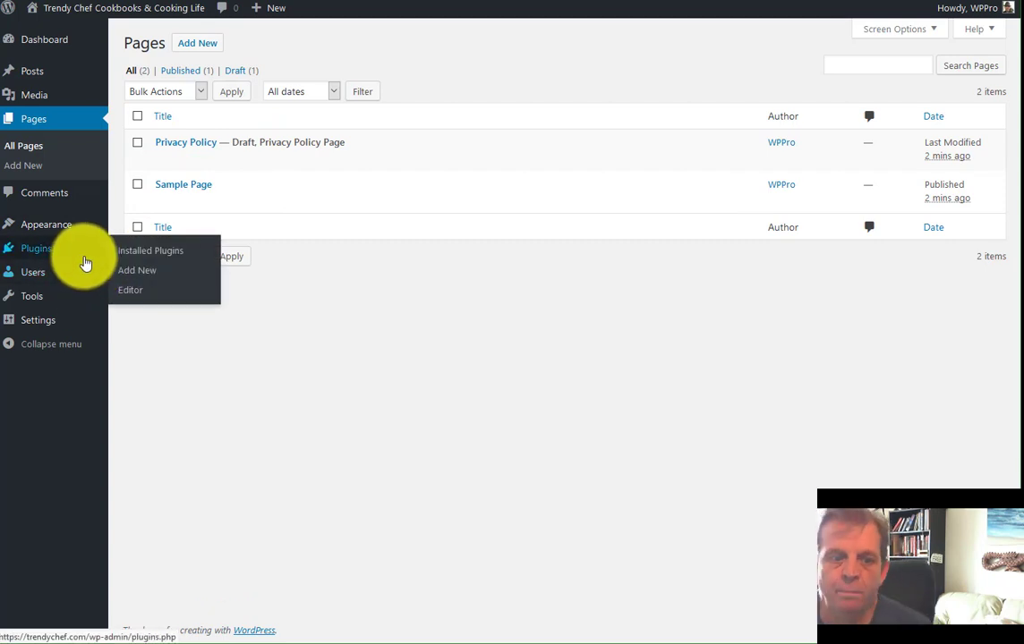
pyautogui.moveTo(69, 322)
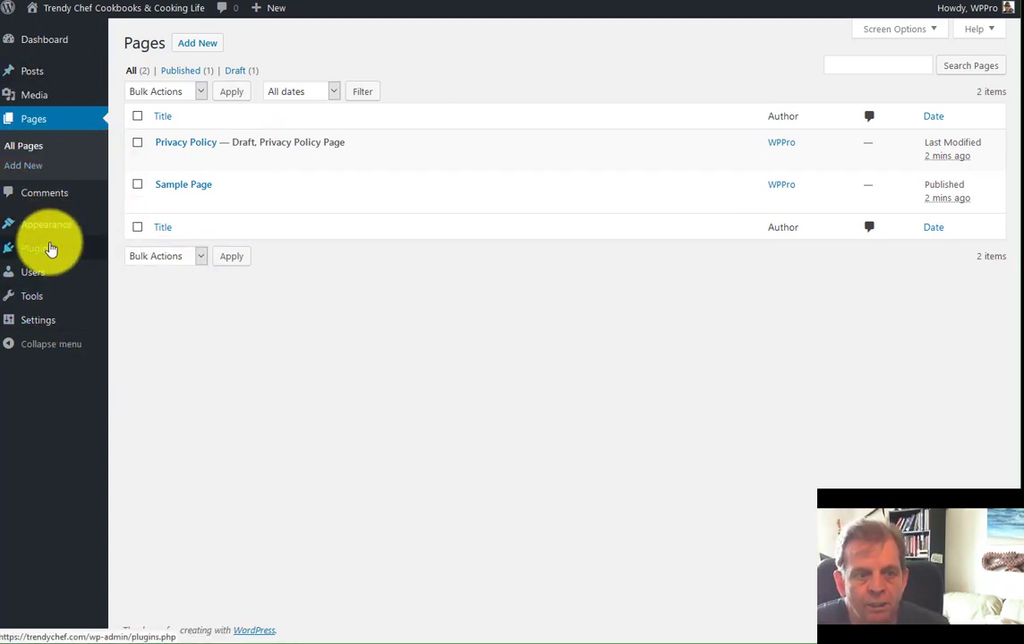
pyautogui.moveTo(51, 250)
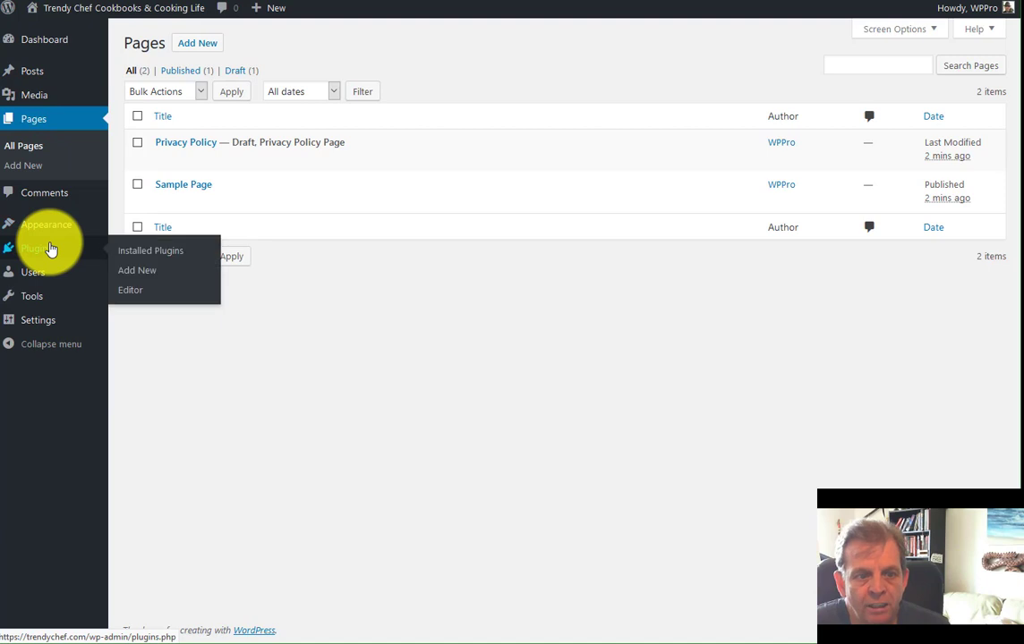
# Search 'tasks after install', install and activate WP Tasks After Install, then delete it
pyautogui.click(147, 275)
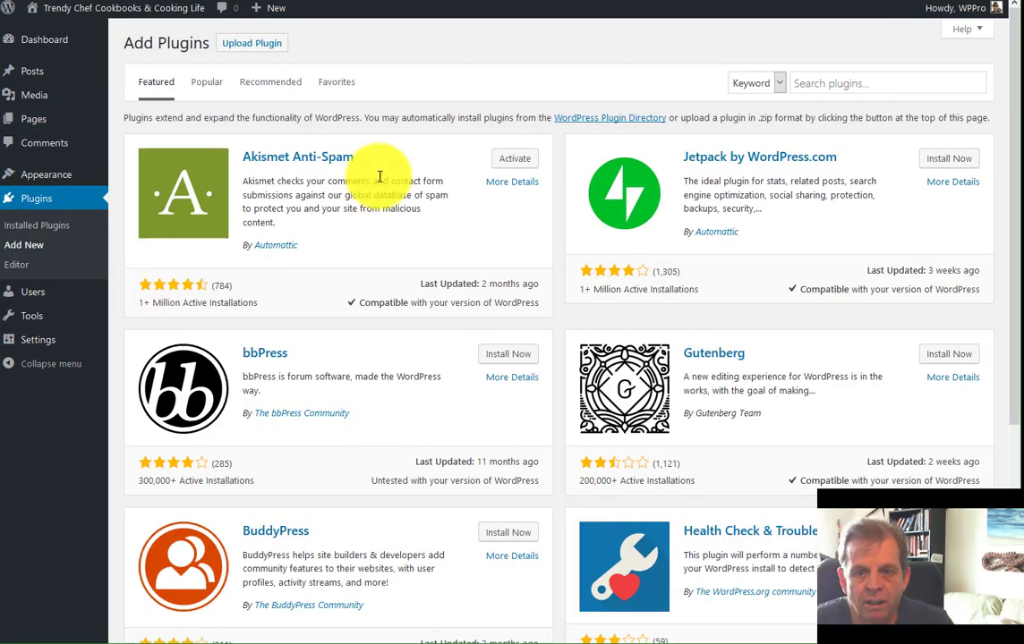
pyautogui.click(829, 82)
pyautogui.write('tasks after install')
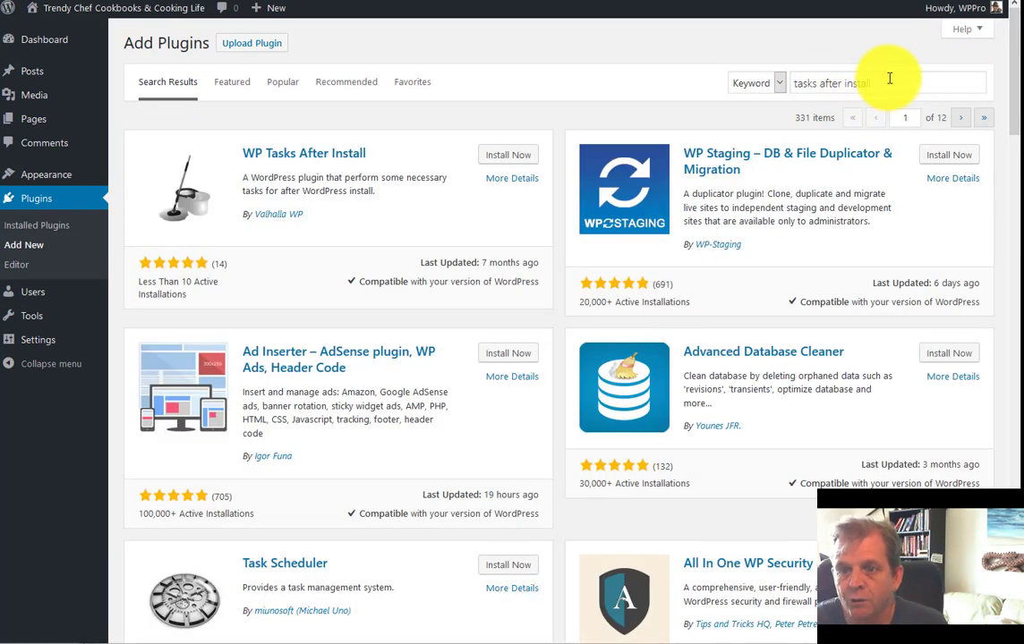
pyautogui.moveTo(890, 78); pyautogui.dragTo(783, 85)
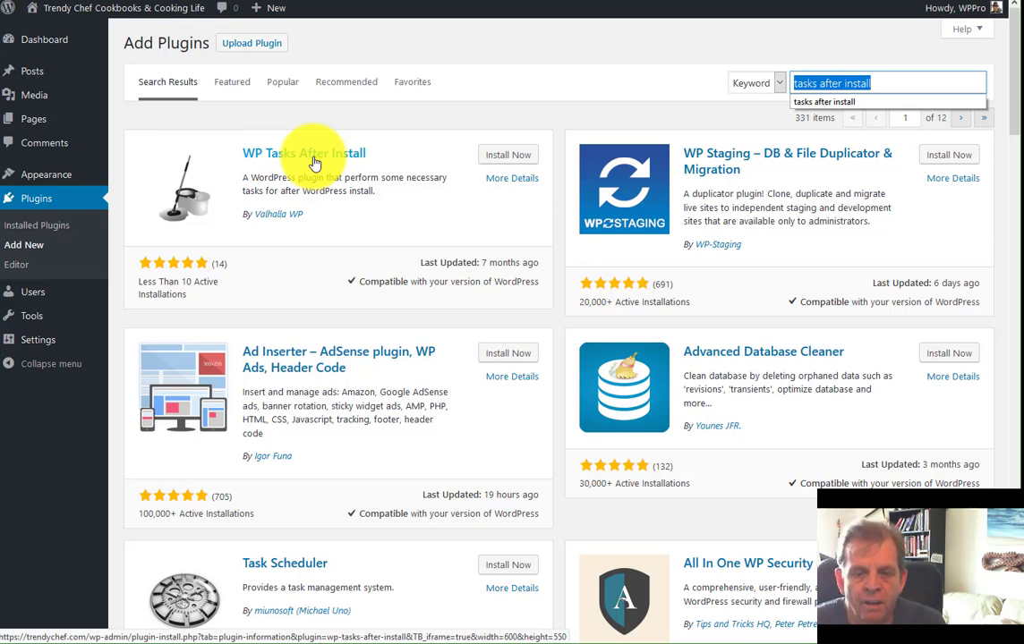
pyautogui.click(507, 157)
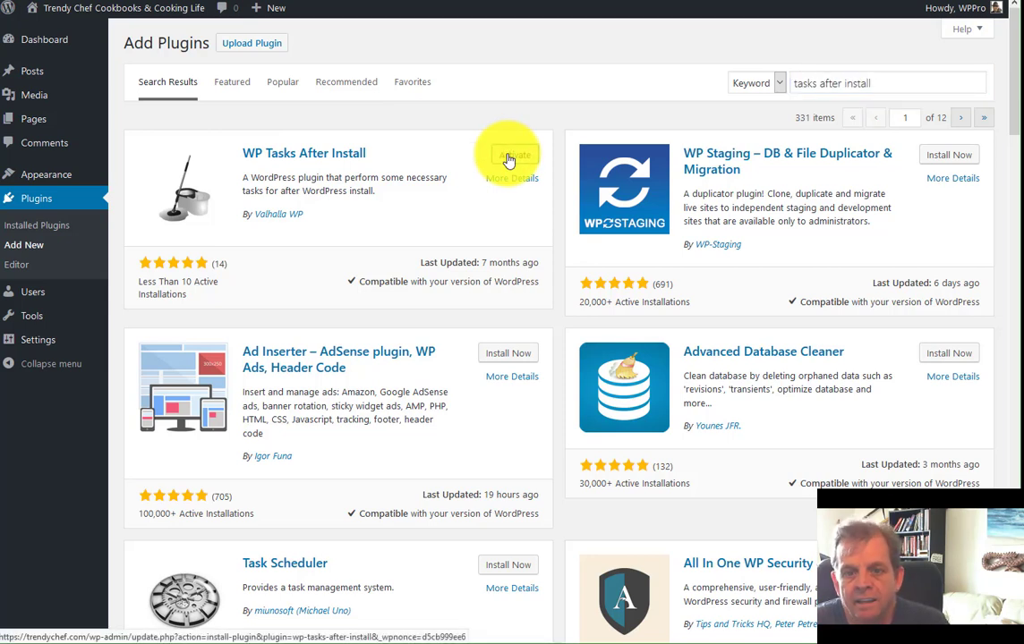
pyautogui.click(508, 157)
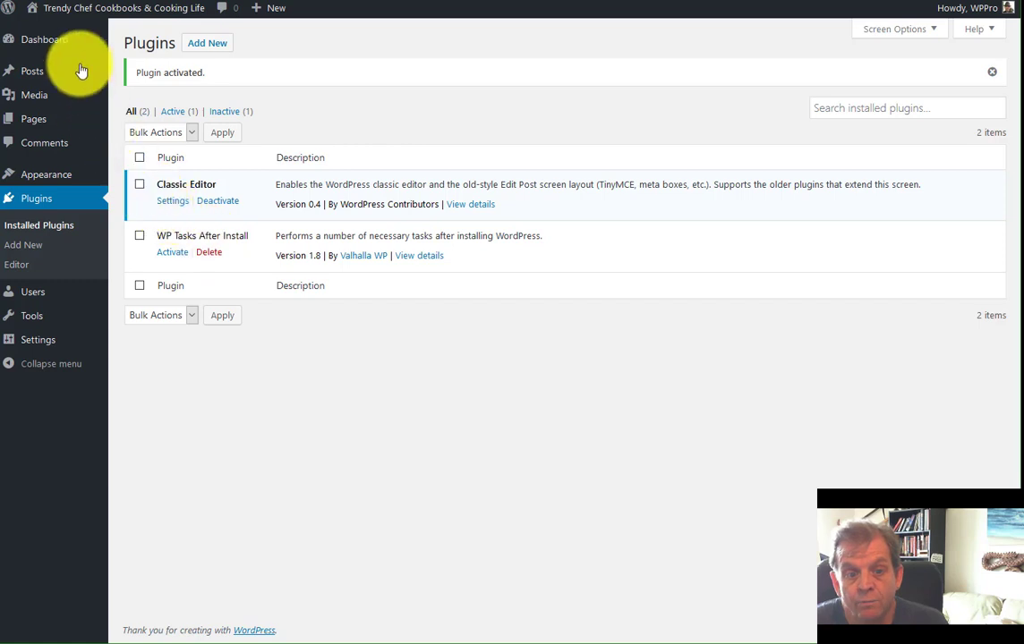
pyautogui.click(210, 252)
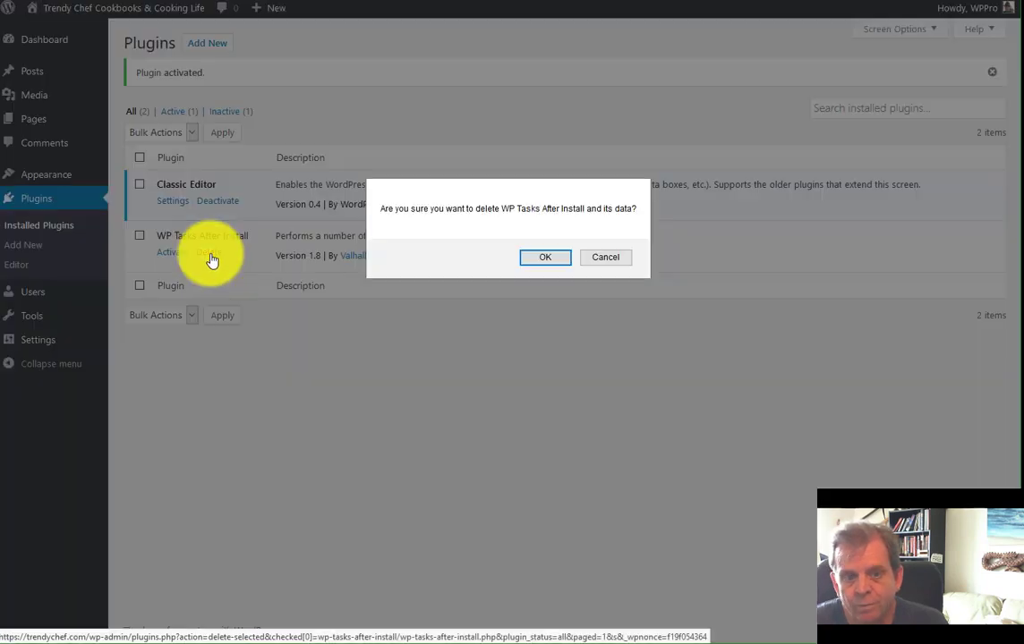
pyautogui.click(537, 258)
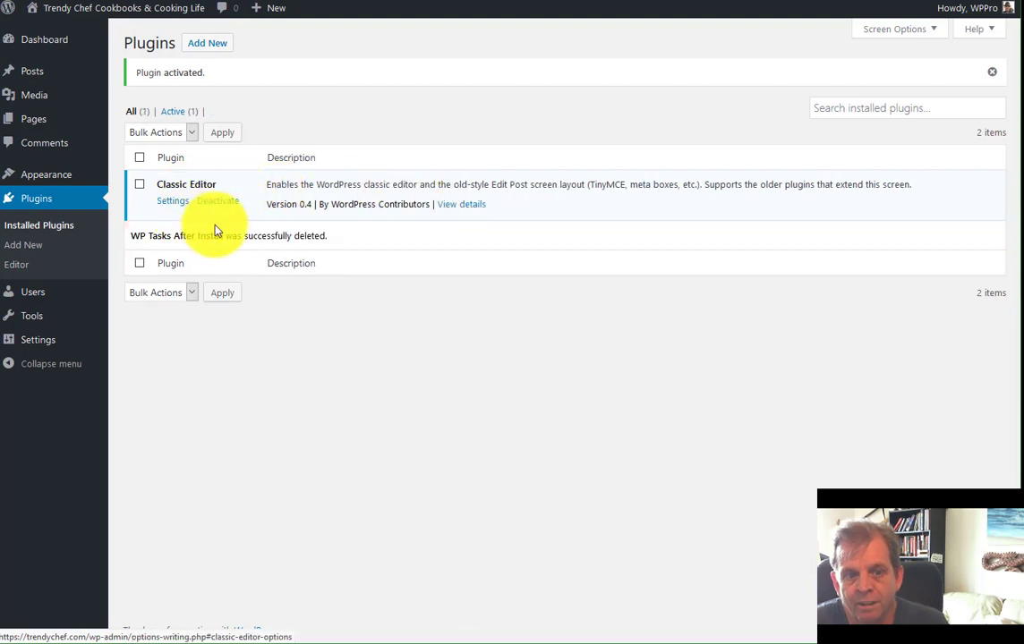
# Empty the Posts trash to permanently delete Hello world, then view Categories
pyautogui.moveTo(49, 71)
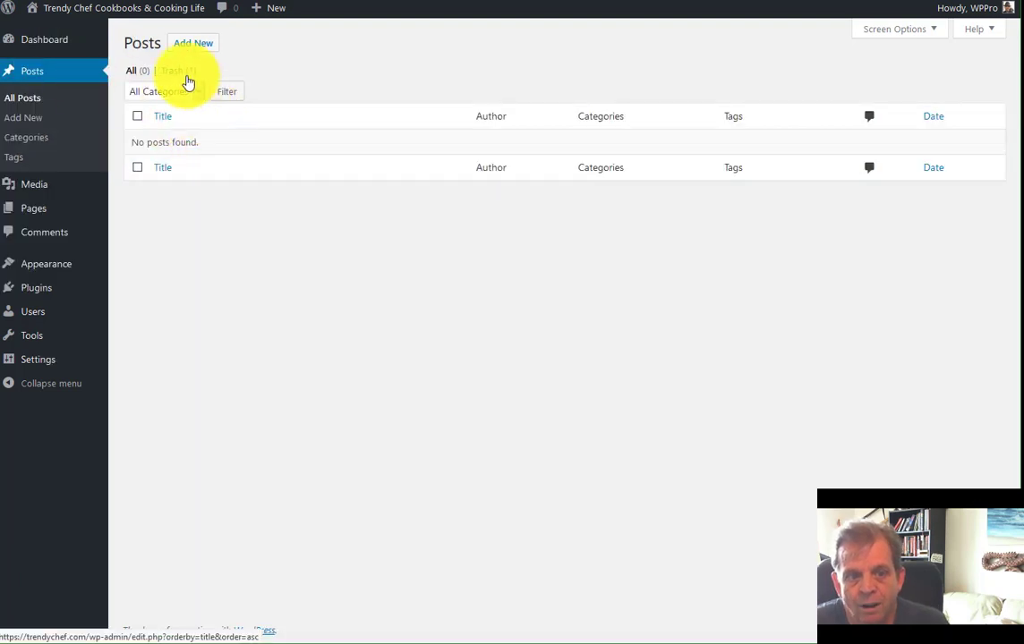
pyautogui.click(184, 73)
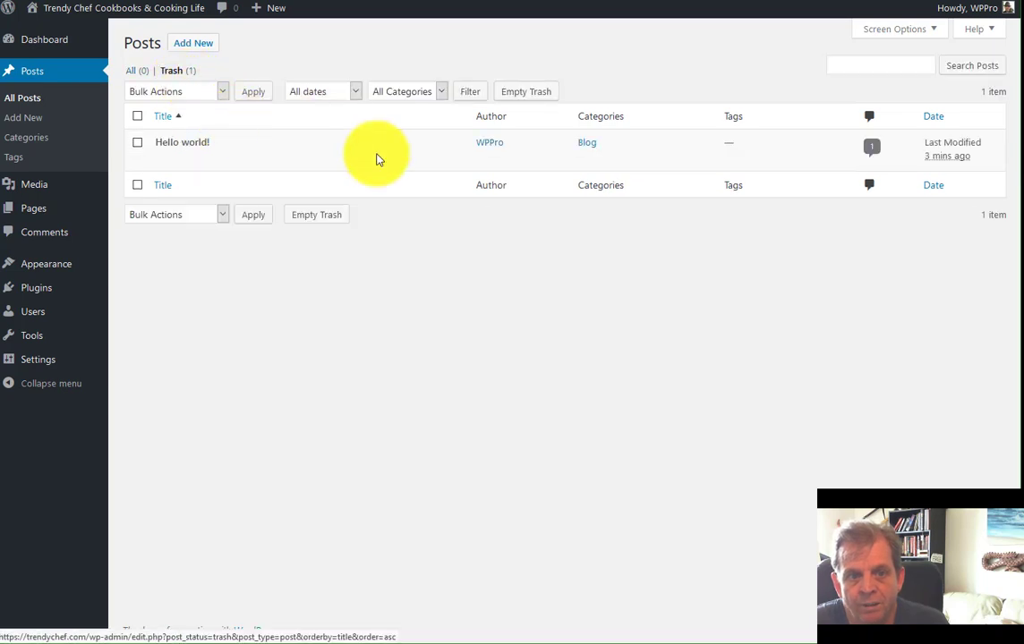
pyautogui.click(523, 93)
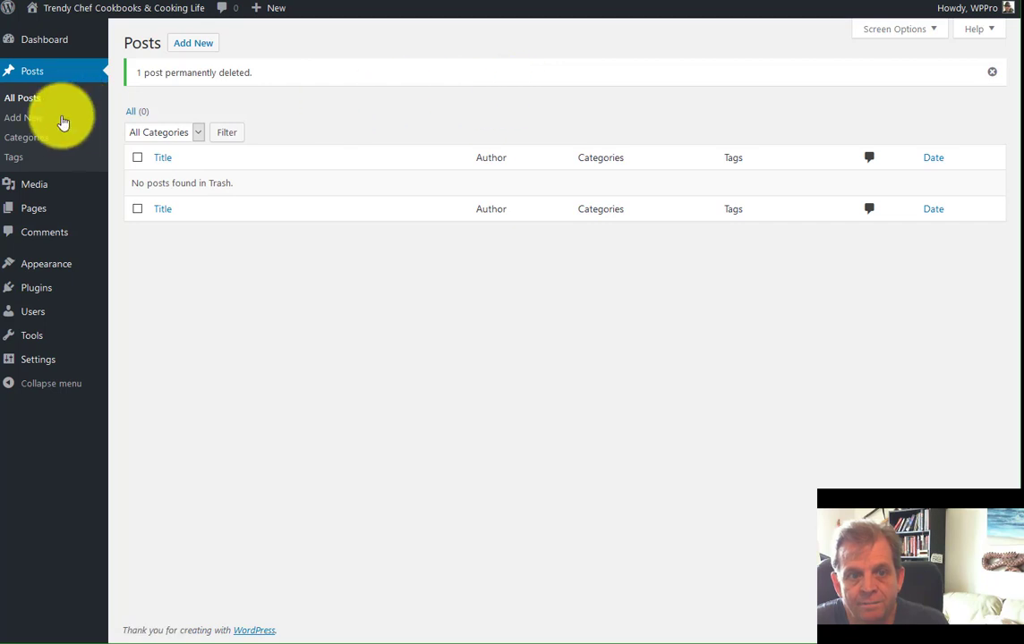
pyautogui.click(36, 137)
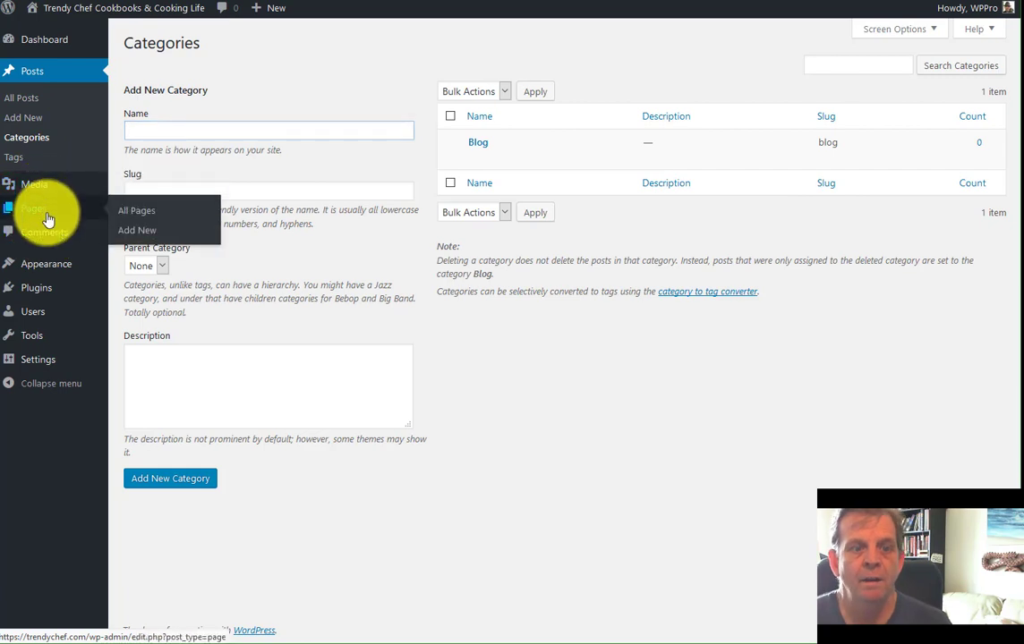
# Empty the Pages trash, permanently deleting the Sample Page
pyautogui.click(47, 213)
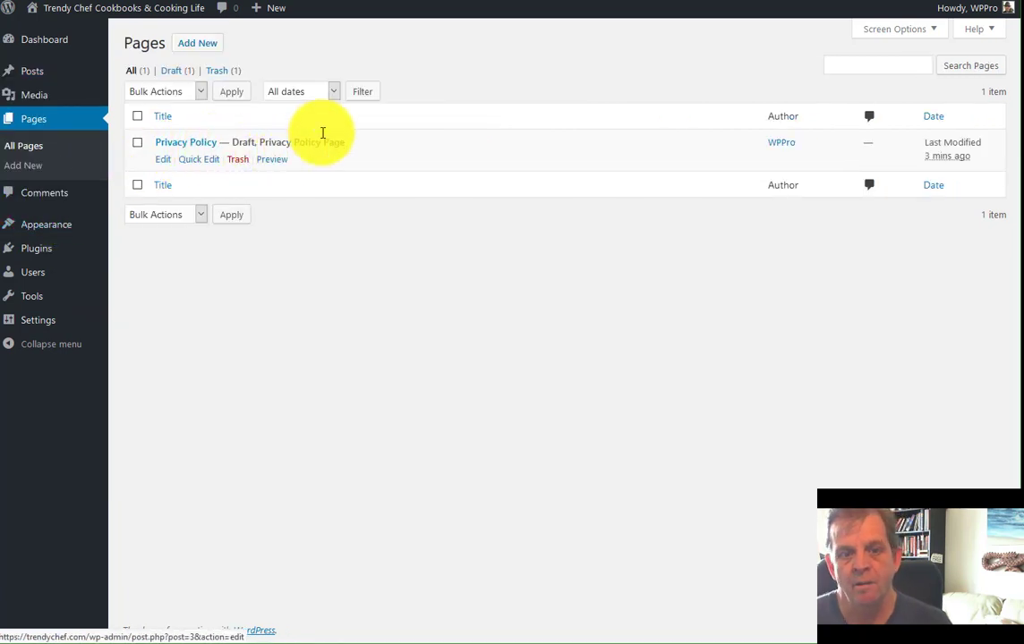
pyautogui.click(220, 73)
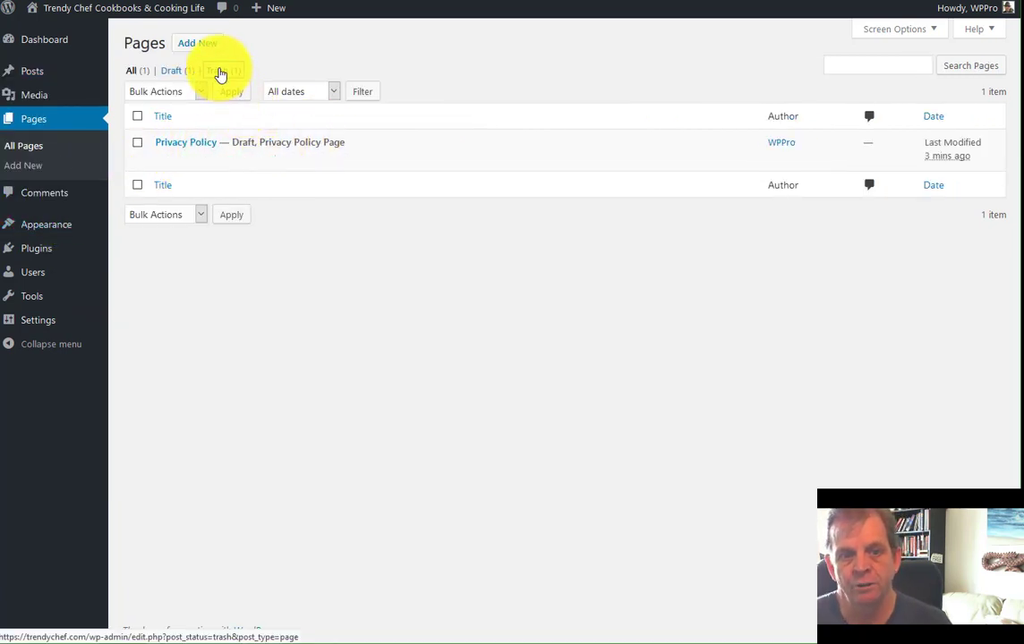
pyautogui.click(432, 93)
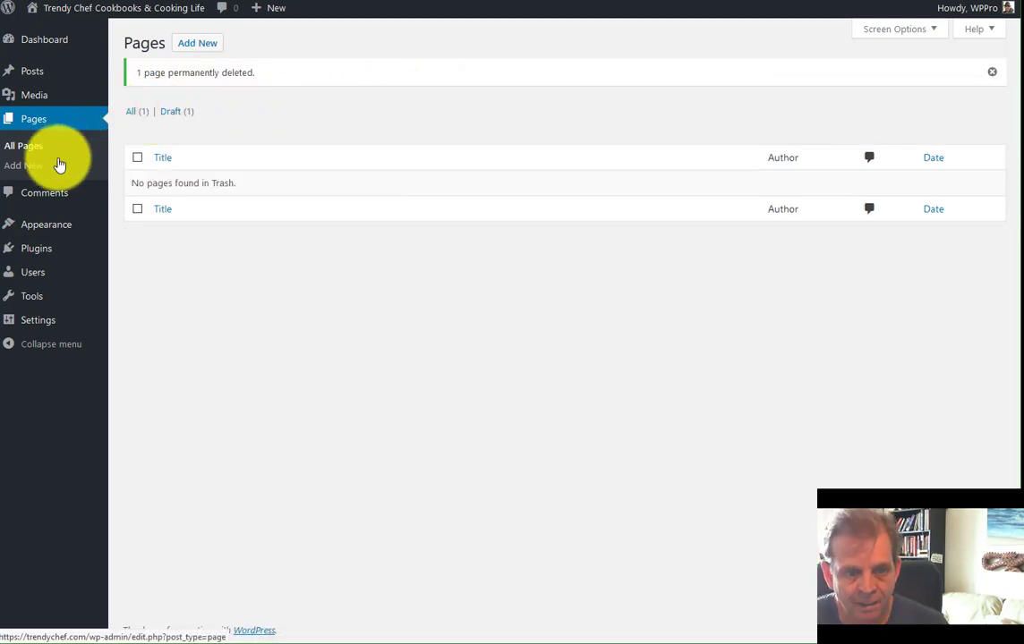
# Look through the Comments, Users and Available Tools screens before heading to Settings
pyautogui.click(53, 200)
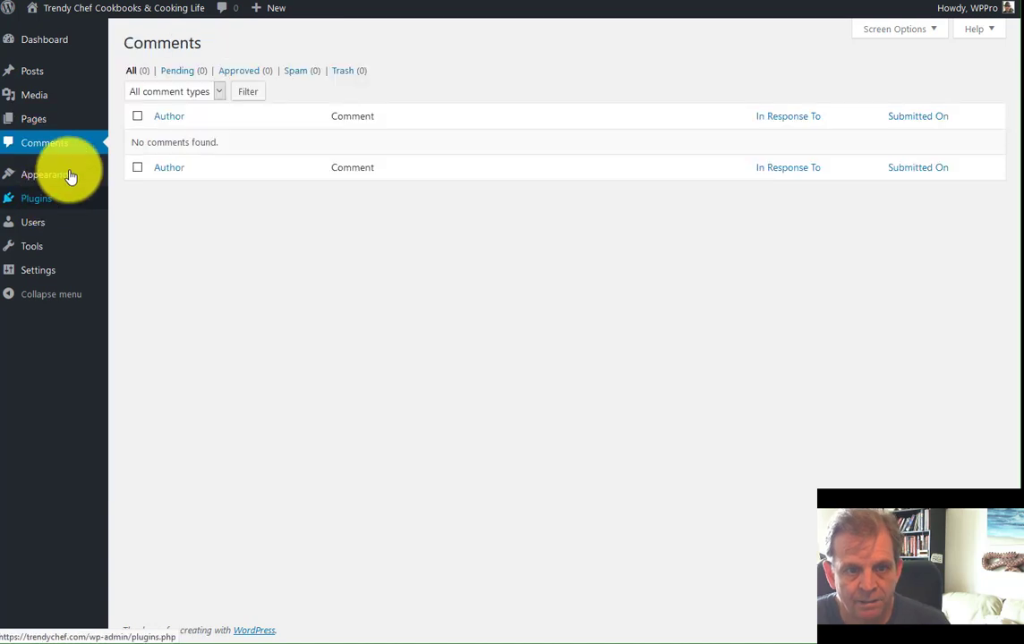
pyautogui.click(46, 226)
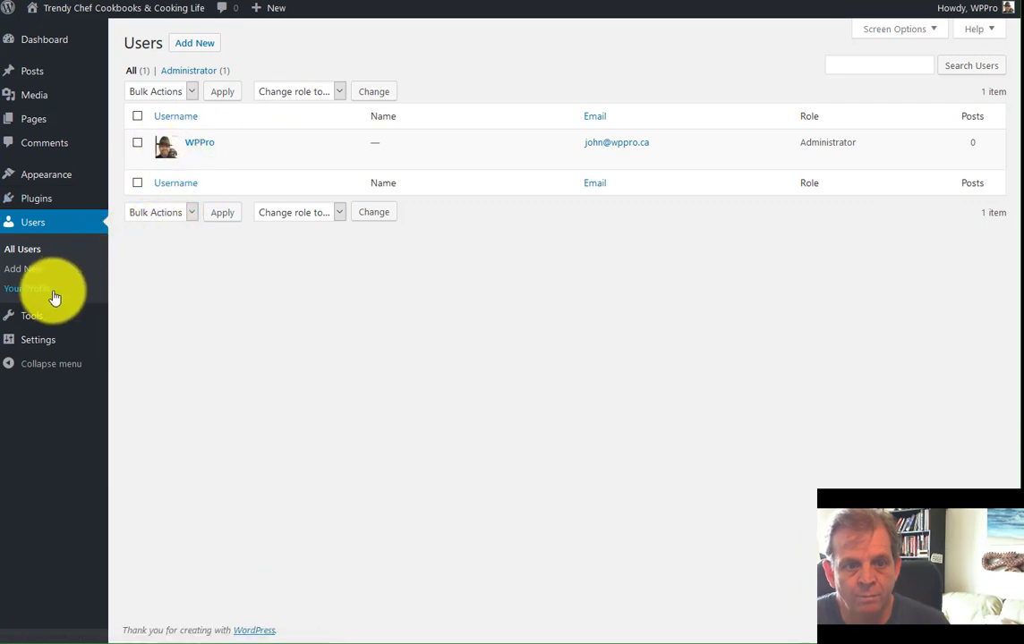
pyautogui.moveTo(38, 326)
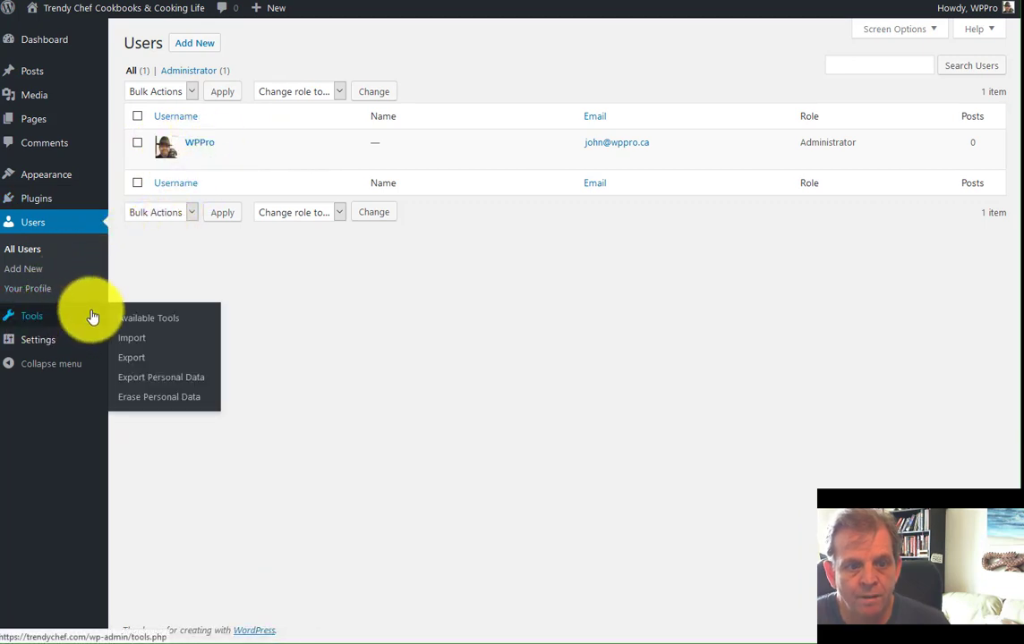
pyautogui.click(149, 318)
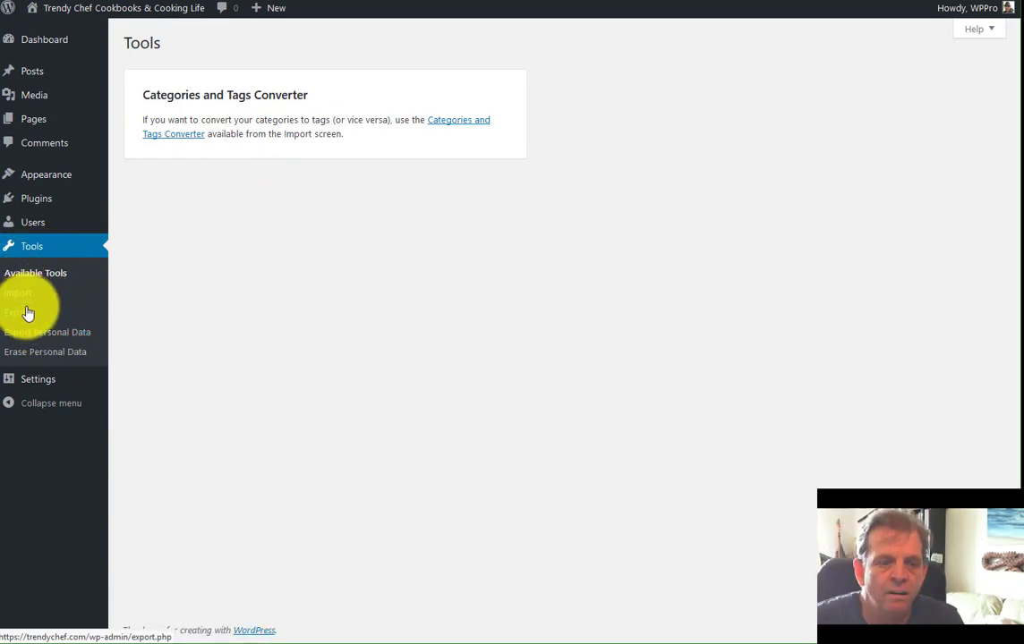
pyautogui.moveTo(56, 386)
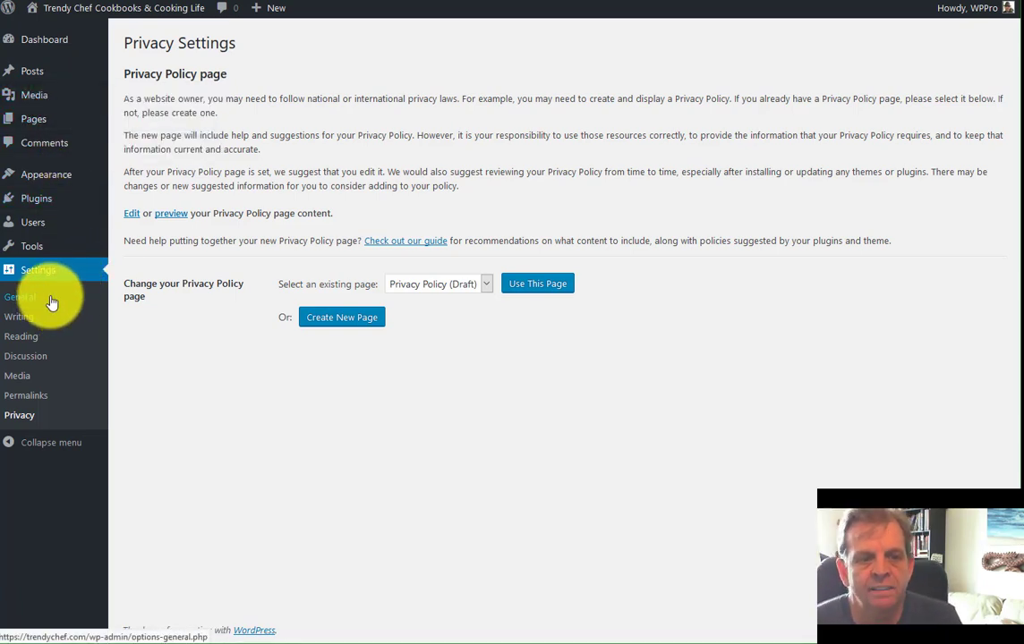
# Replace the General Settings tagline with 'Enhacing Your Life Though Cooking'
pyautogui.click(20, 297)
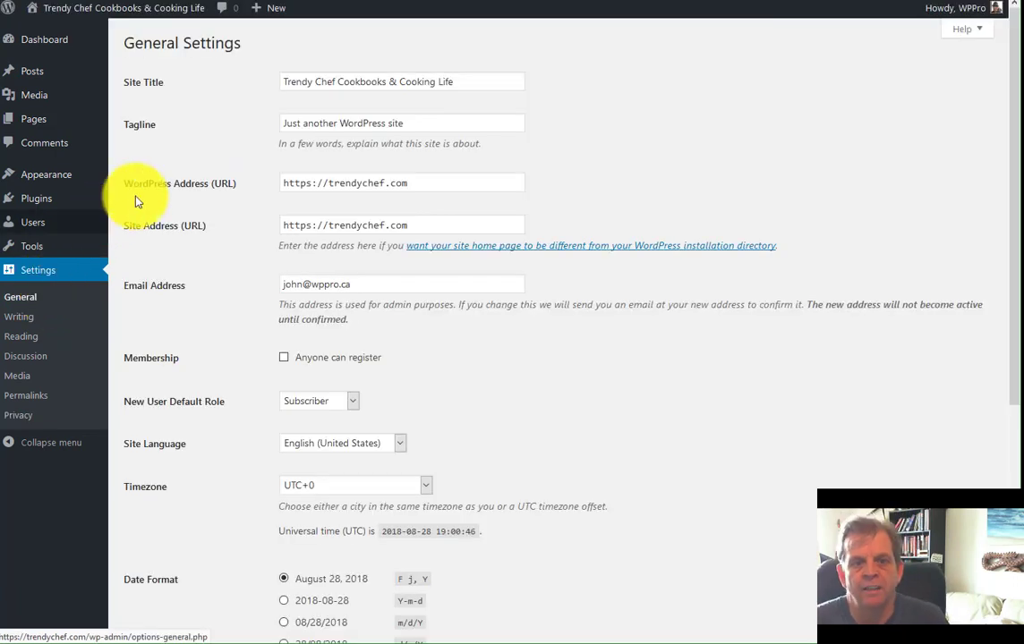
pyautogui.moveTo(291, 87); pyautogui.dragTo(457, 82)
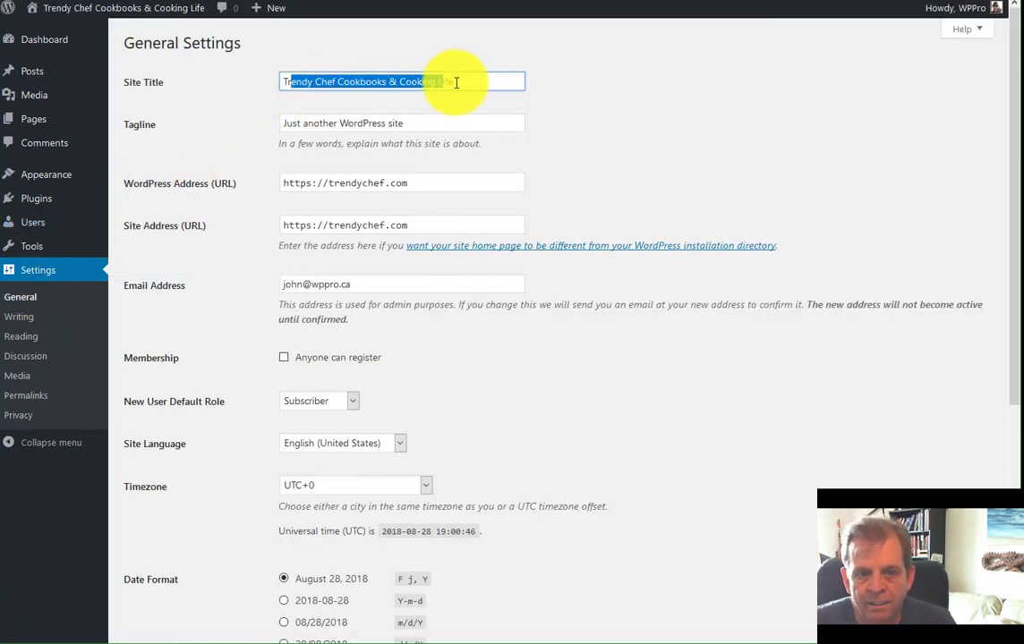
pyautogui.doubleClick(420, 132)
pyautogui.click(473, 123)
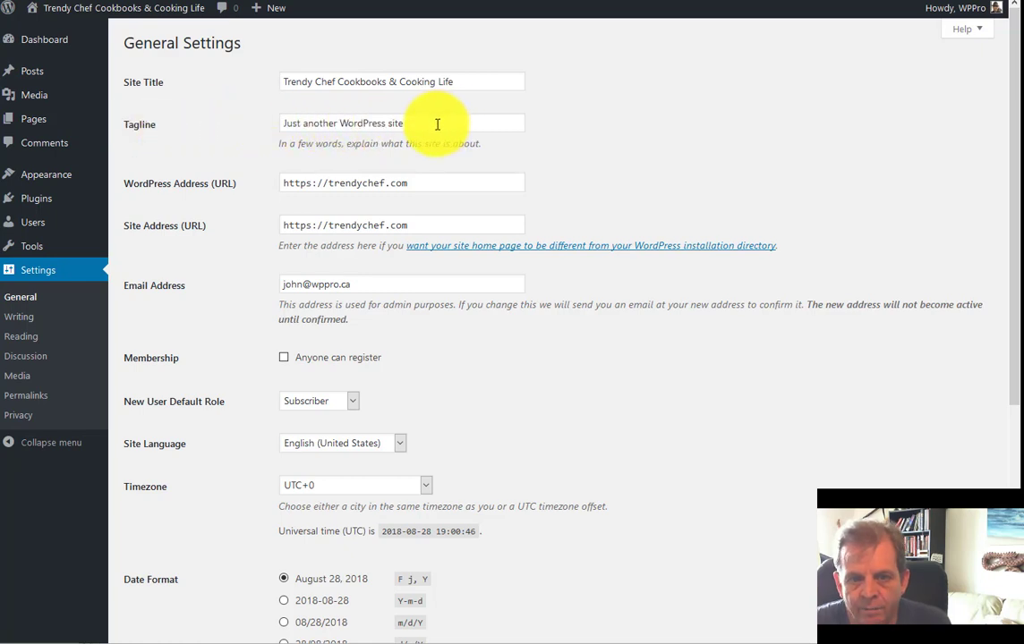
pyautogui.click(394, 122)
pyautogui.moveTo(403, 123); pyautogui.dragTo(286, 130)
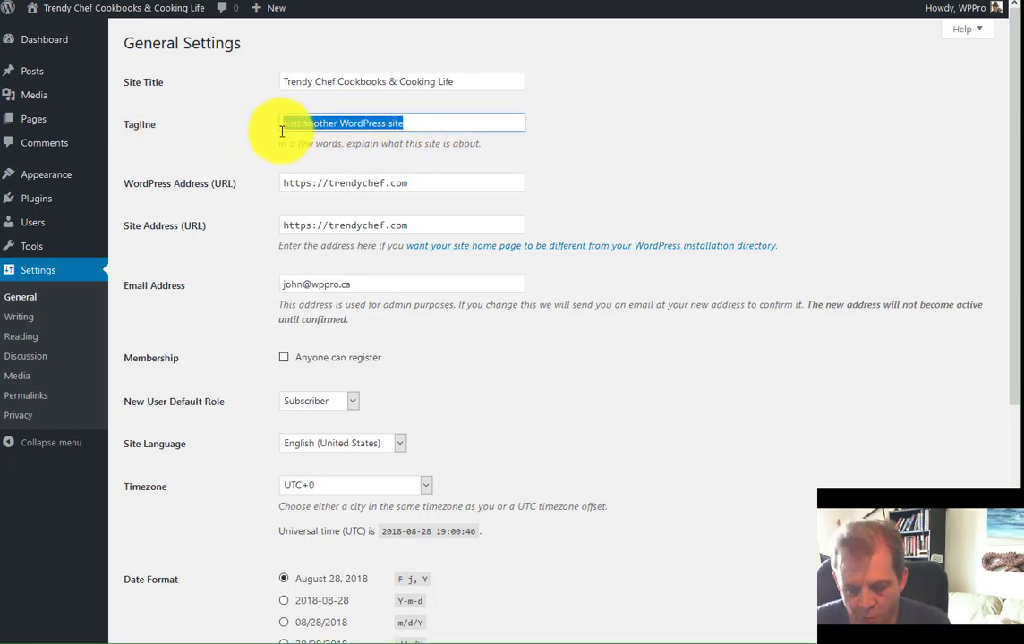
pyautogui.press('BackSpace')
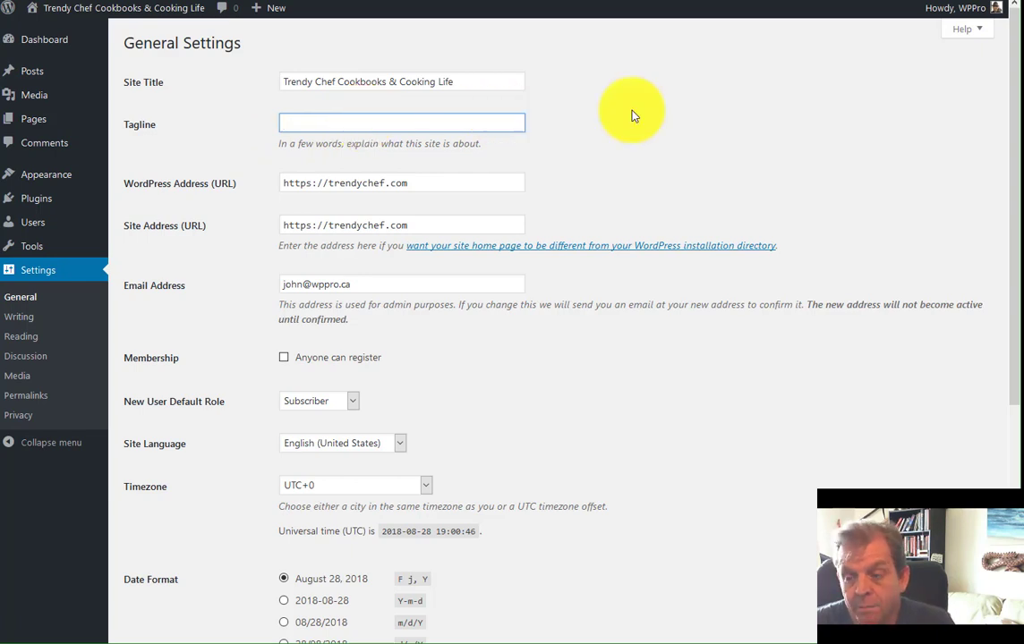
pyautogui.write('Enhacing Your Life Though Cooking')
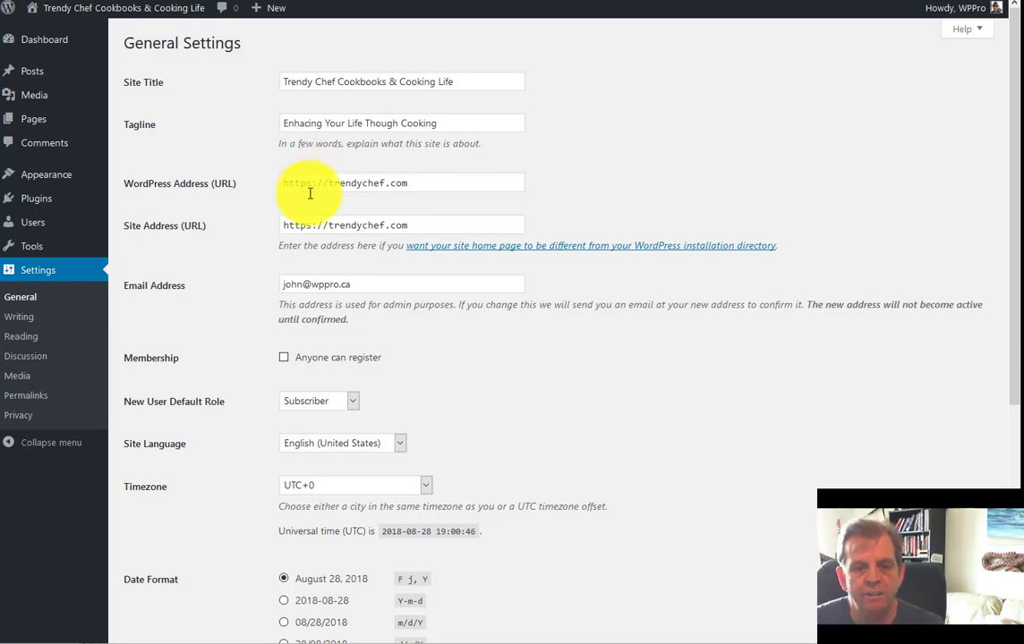
# Set the timezone to Vancouver and the week start to Sunday, then save
pyautogui.scroll(-3, 304, 293)
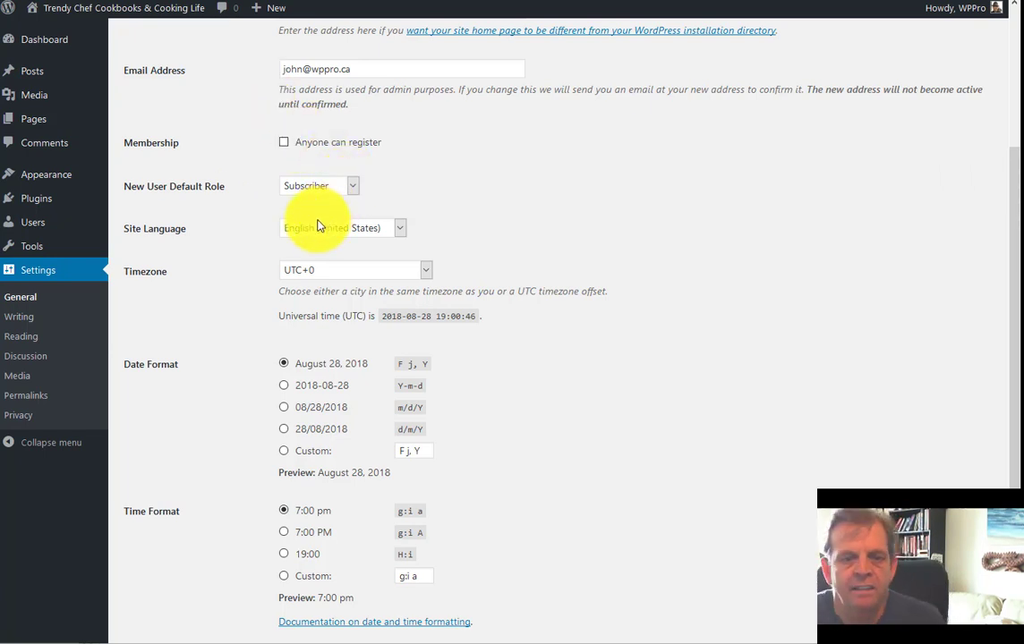
pyautogui.scroll(-1, 320, 255)
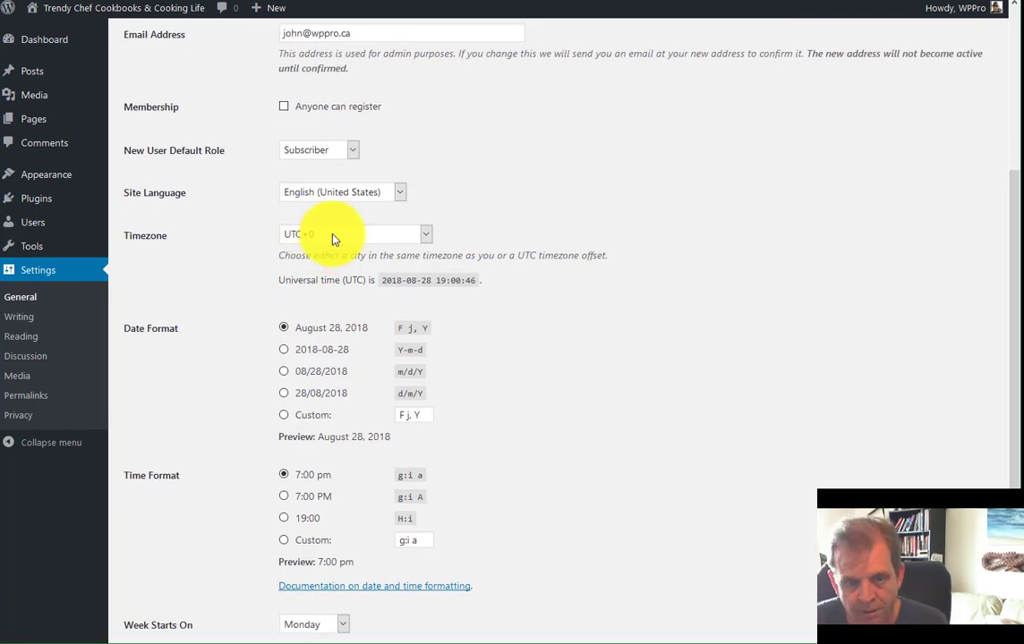
pyautogui.click(333, 235)
pyautogui.write('van')
pyautogui.click(338, 257)
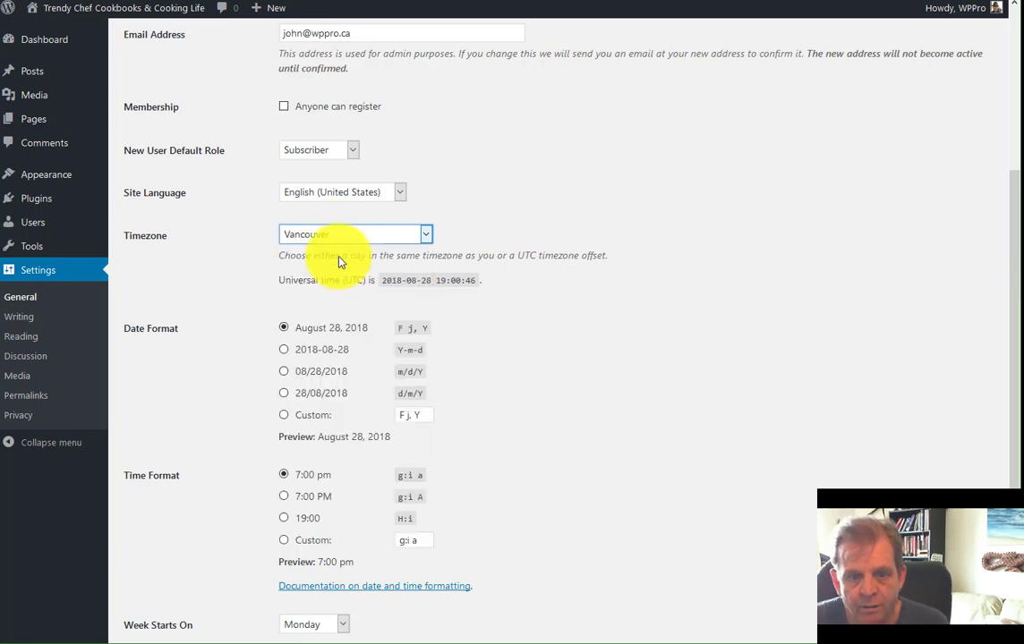
pyautogui.scroll(-2, 314, 296)
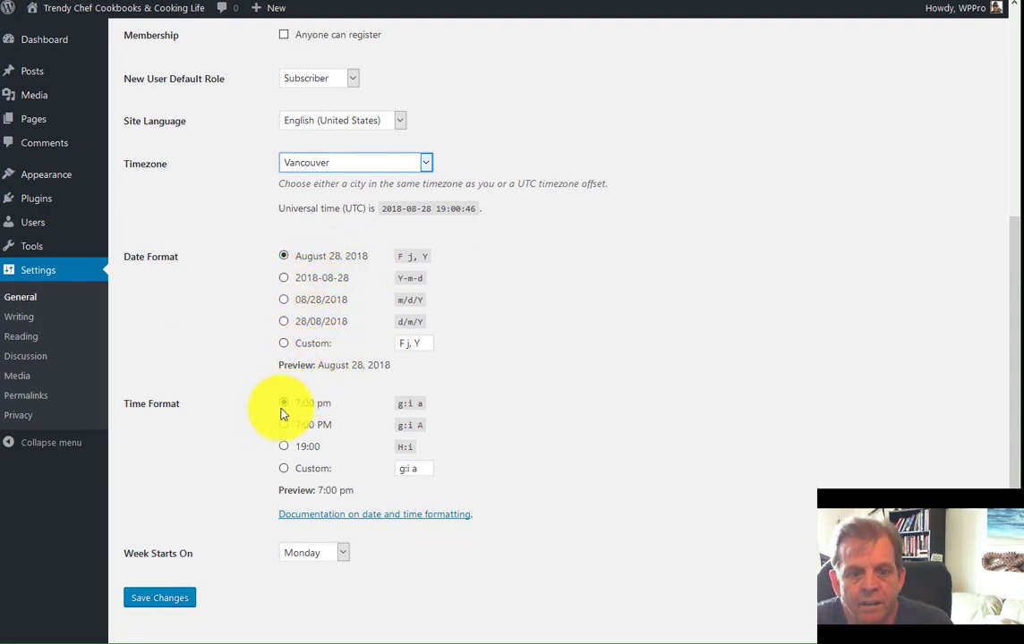
pyautogui.scroll(-1, 338, 498)
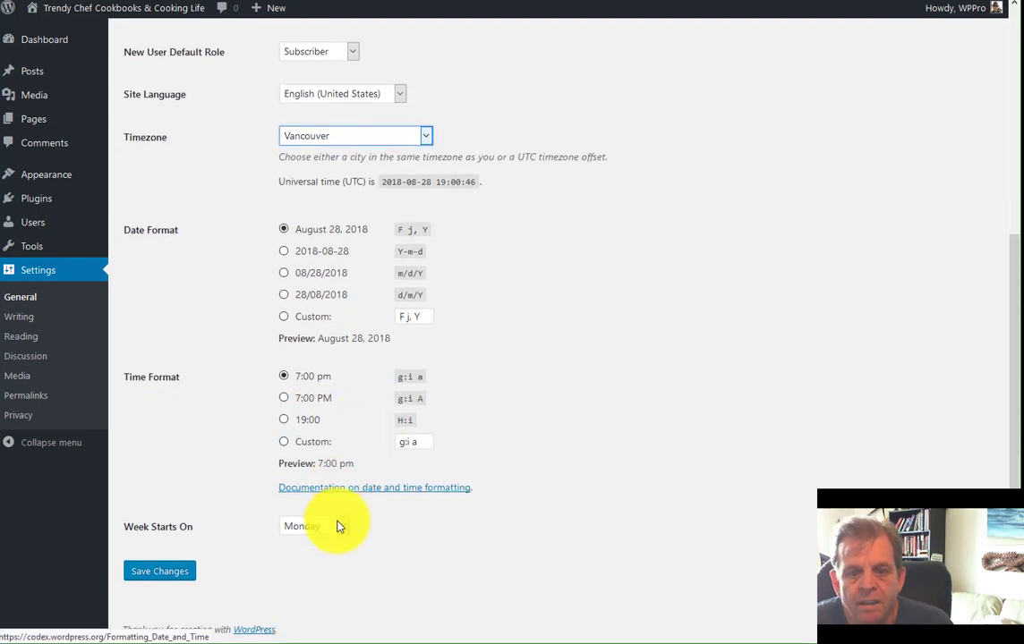
pyautogui.click(338, 526)
pyautogui.click(314, 417)
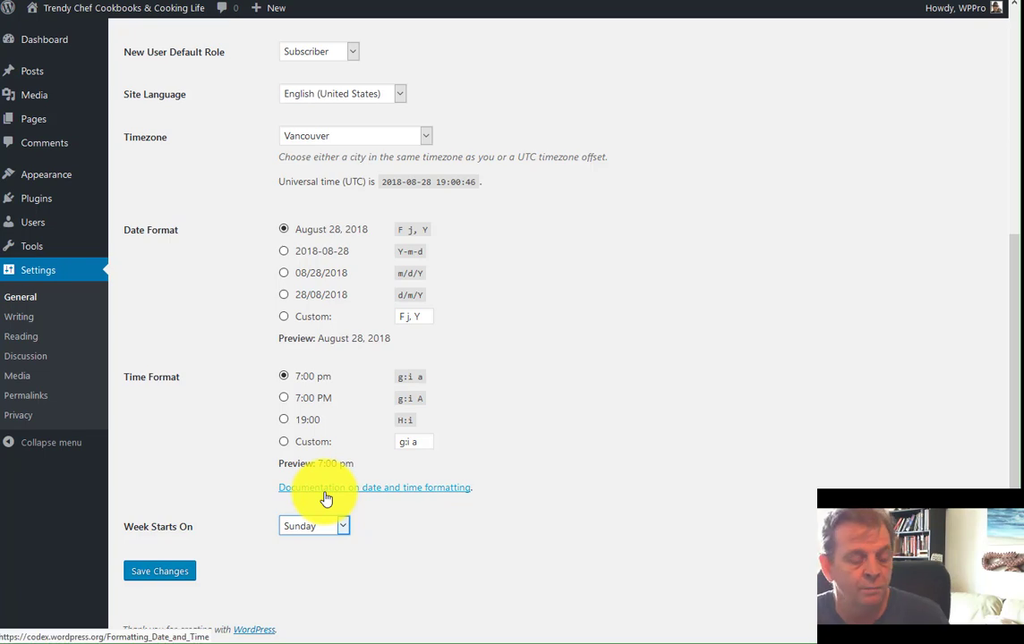
pyautogui.click(183, 571)
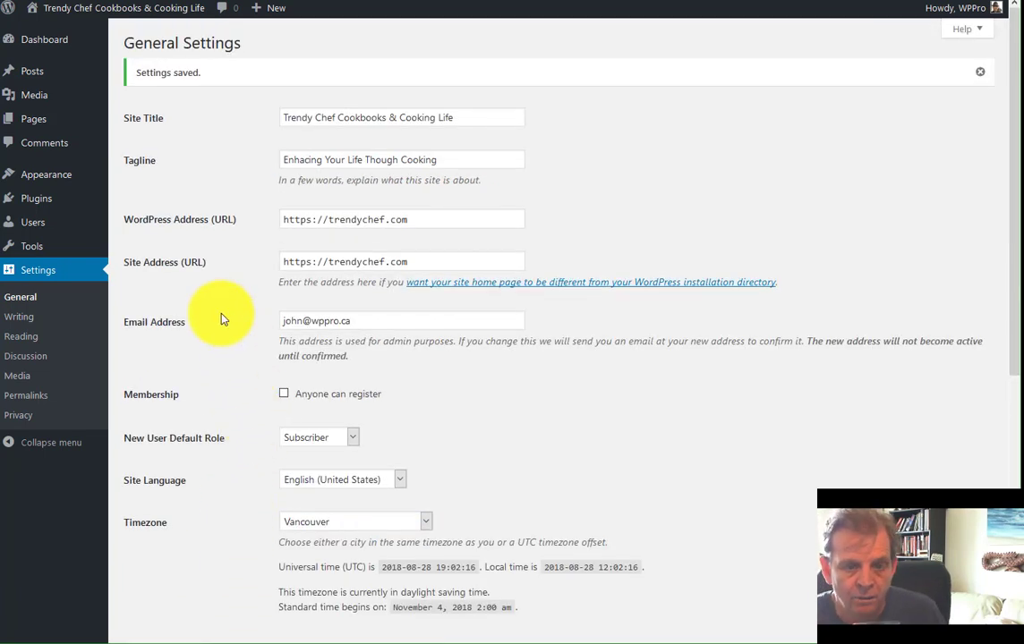
# Open Writing Settings, showing Blog as default category and Standard post format
pyautogui.click(28, 319)
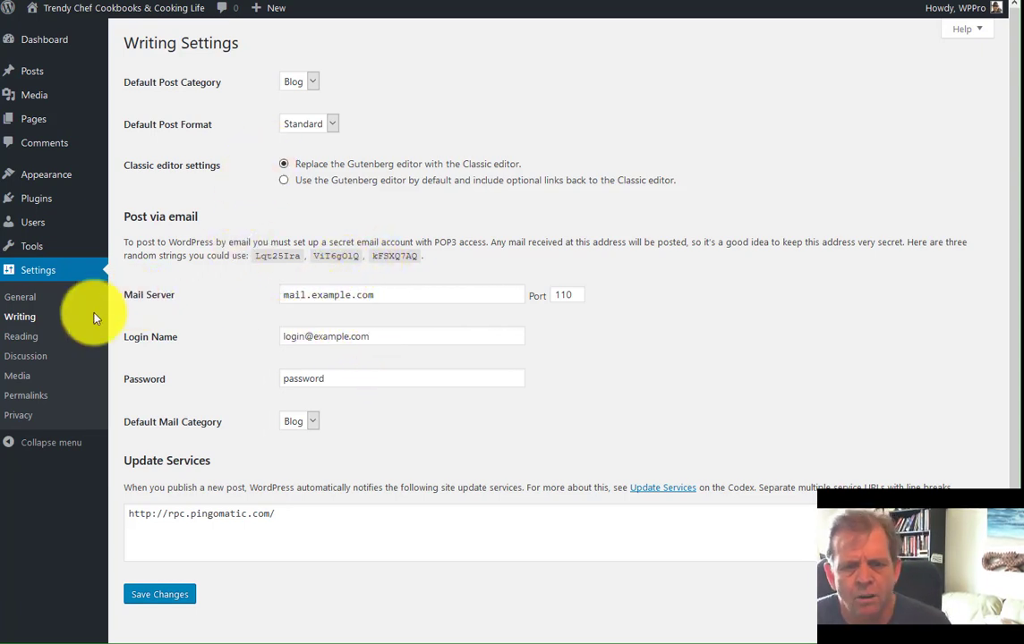
# Set feeds to Summary, discourage search engine indexing, and save the Reading settings
pyautogui.click(18, 343)
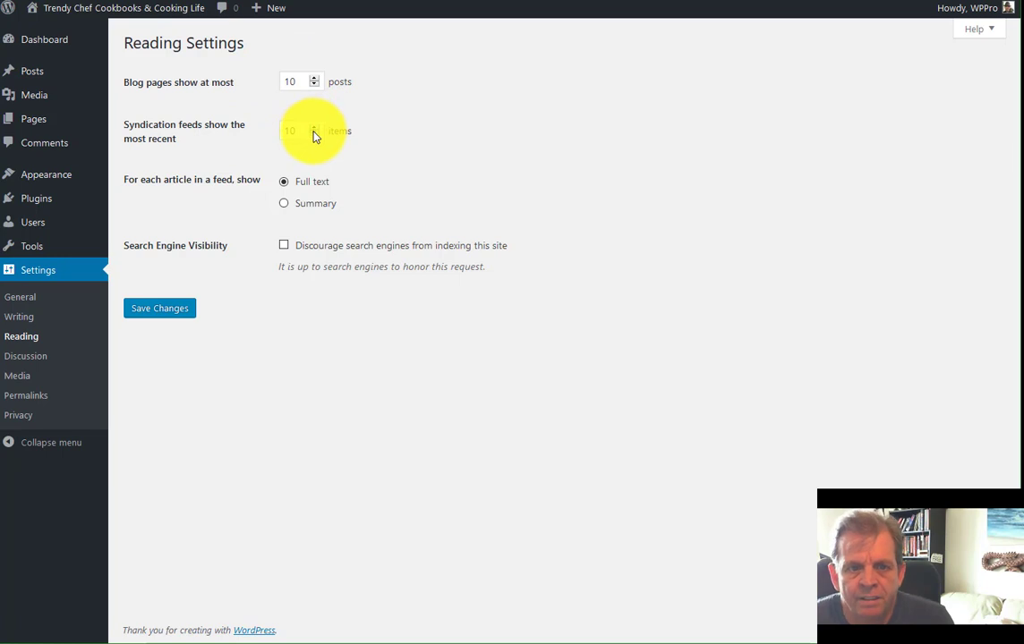
pyautogui.click(288, 205)
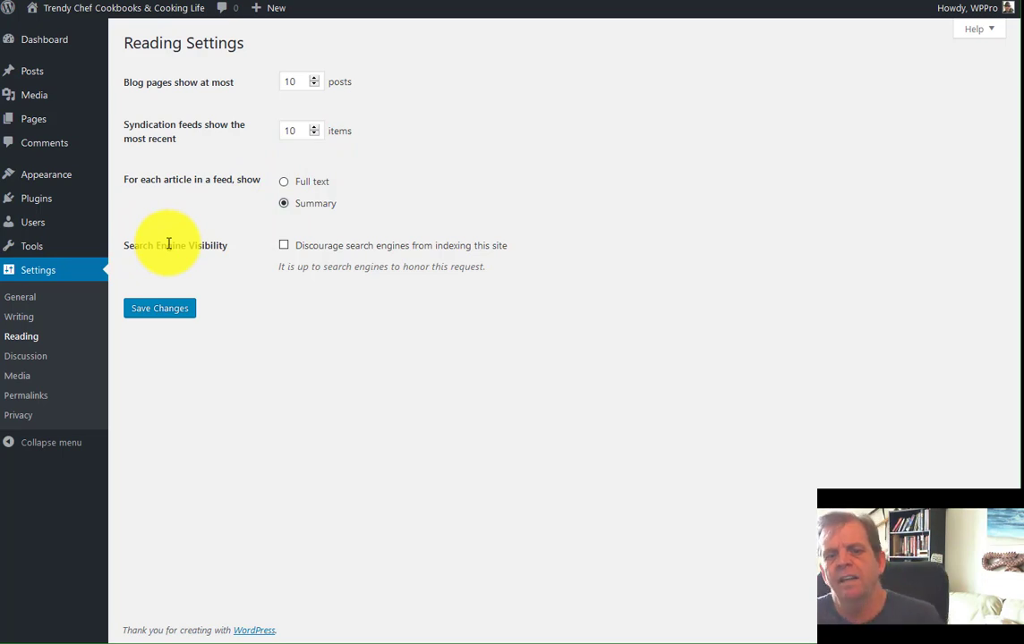
pyautogui.click(287, 248)
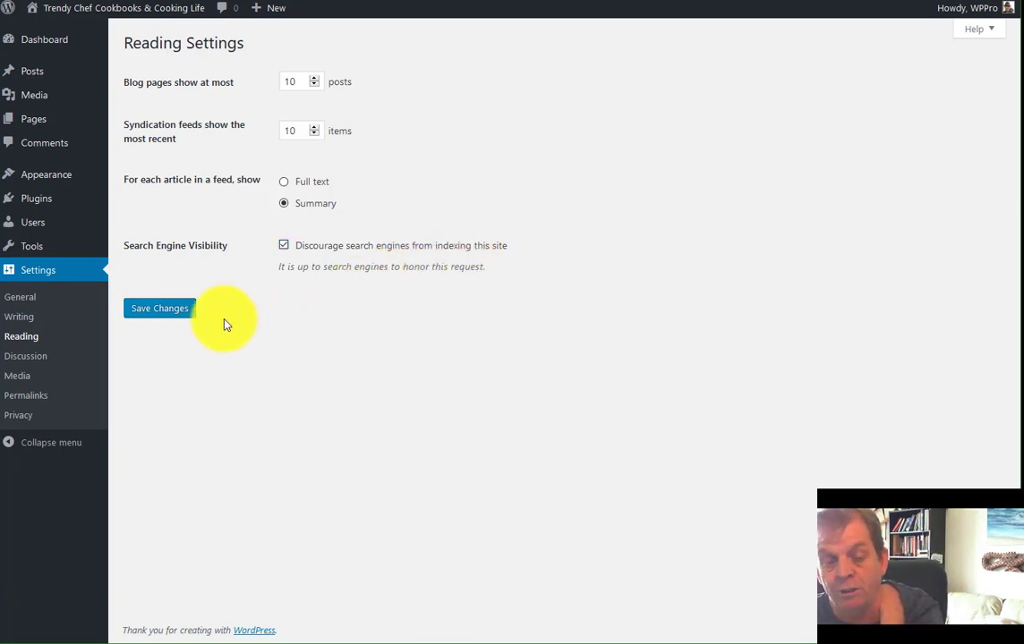
pyautogui.click(176, 313)
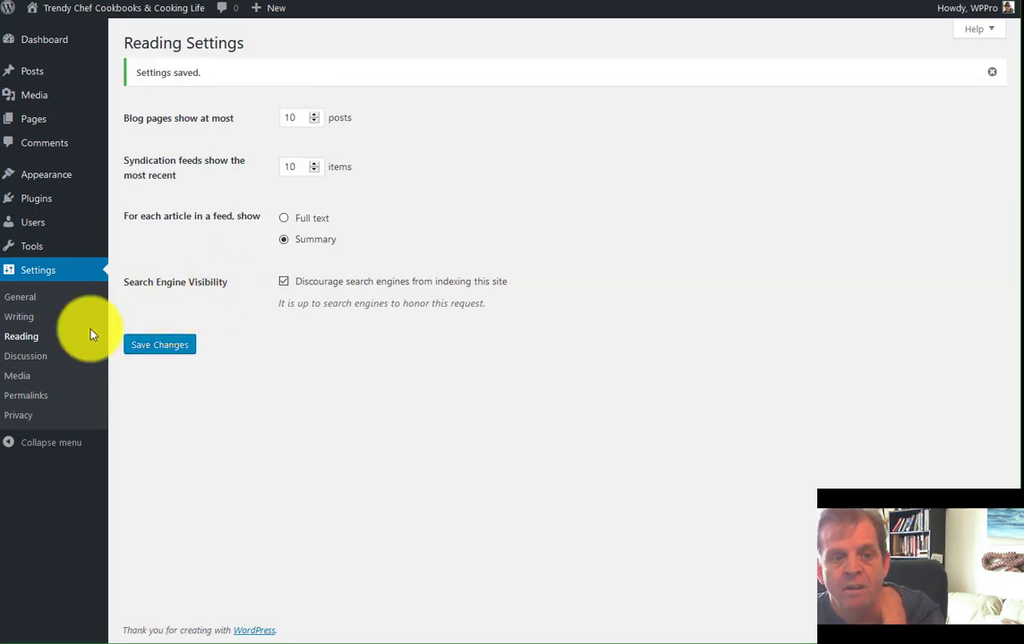
# Stop notifying linked blogs, allow comments on new articles, and auto-close comments after 30 days
pyautogui.click(38, 358)
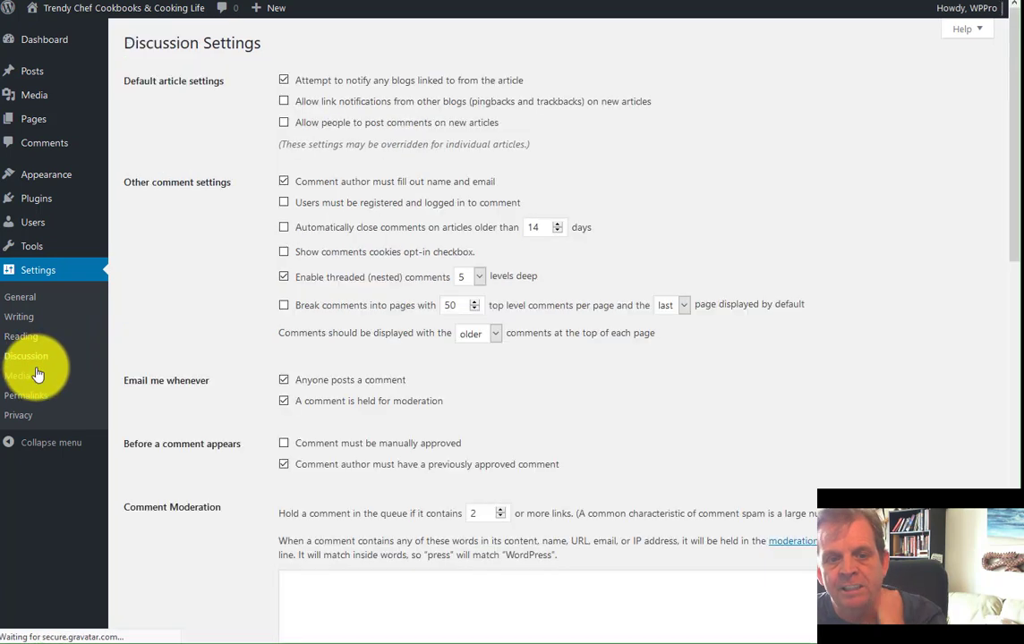
pyautogui.click(286, 81)
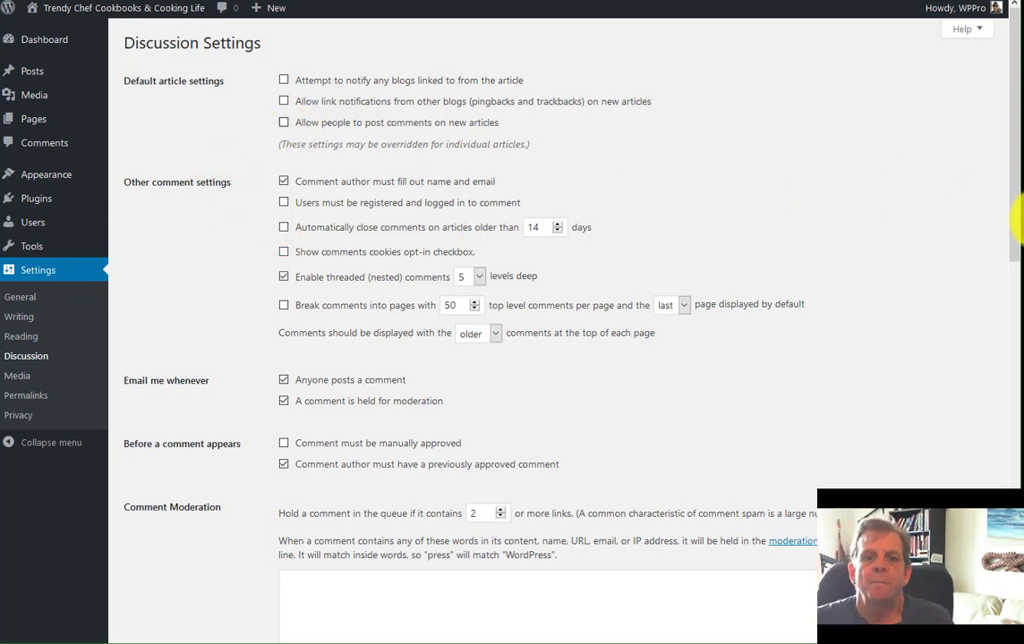
pyautogui.click(284, 123)
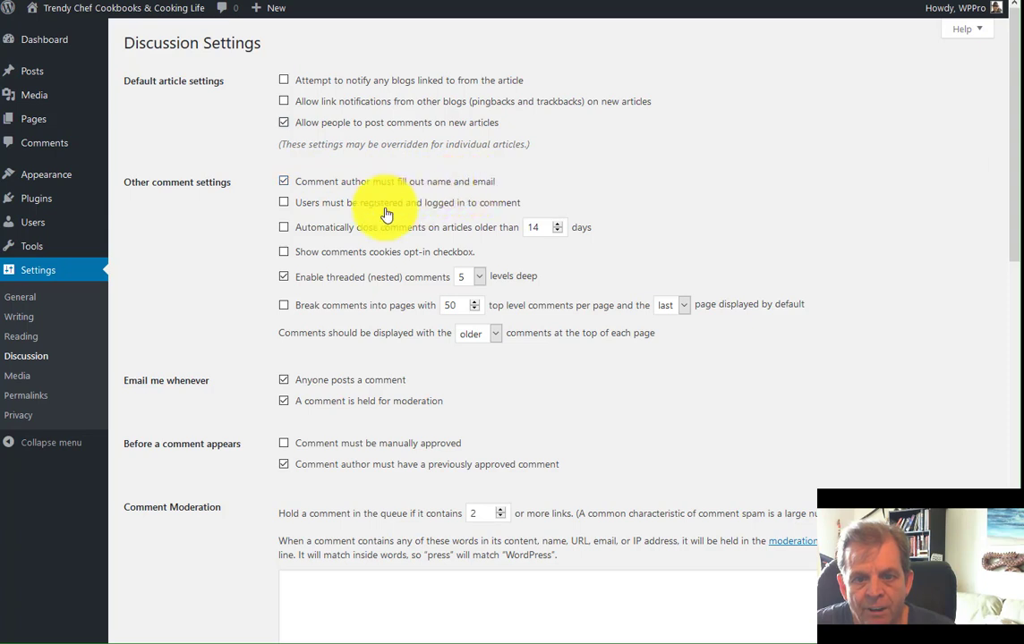
pyautogui.click(284, 202)
pyautogui.click(300, 208)
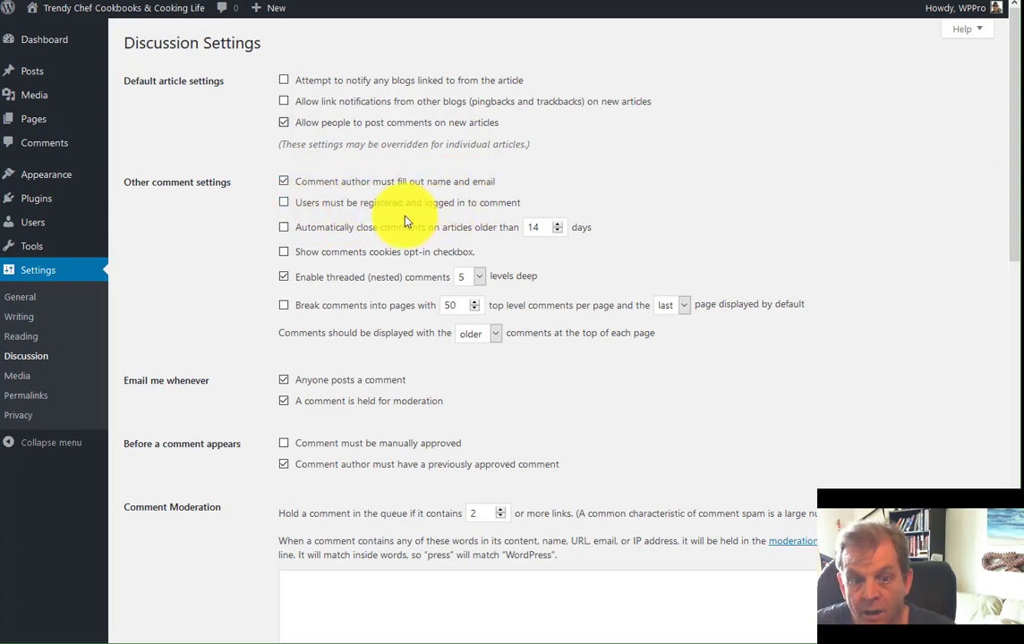
pyautogui.click(285, 228)
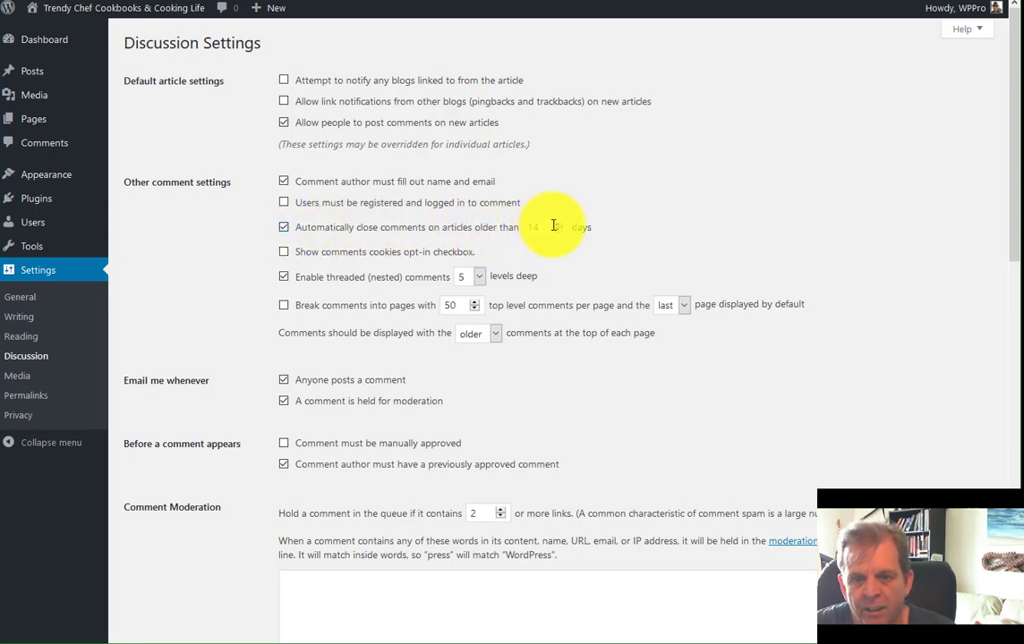
pyautogui.doubleClick(535, 227)
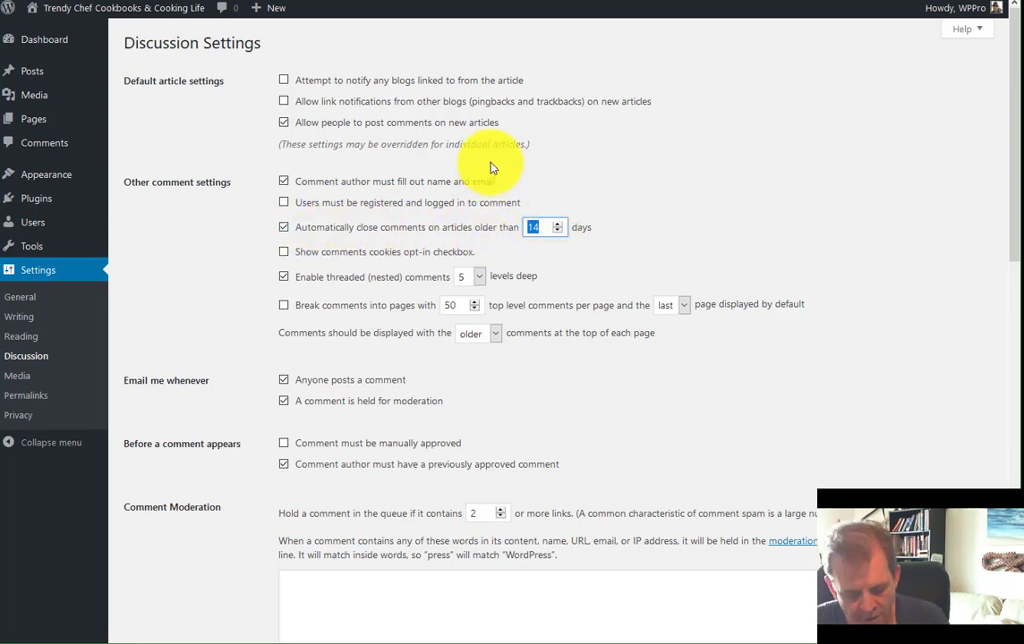
pyautogui.write('30')
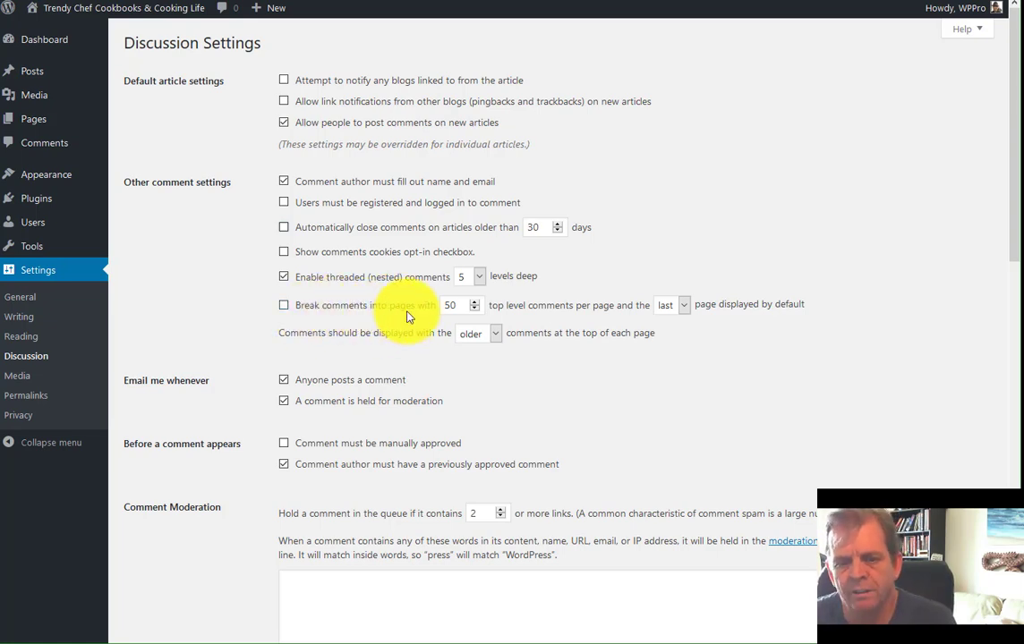
# Scroll down Discussion Settings to Comment Moderation's links threshold, now holding comments with 1 or more links
pyautogui.scroll(-3, 417, 314)
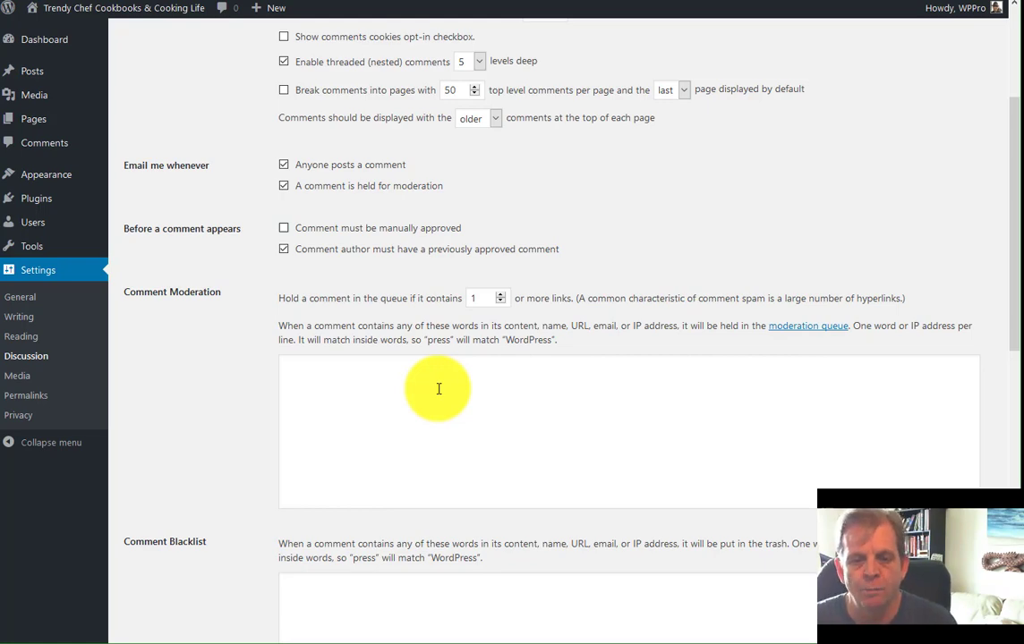
pyautogui.scroll(-2, 443, 383)
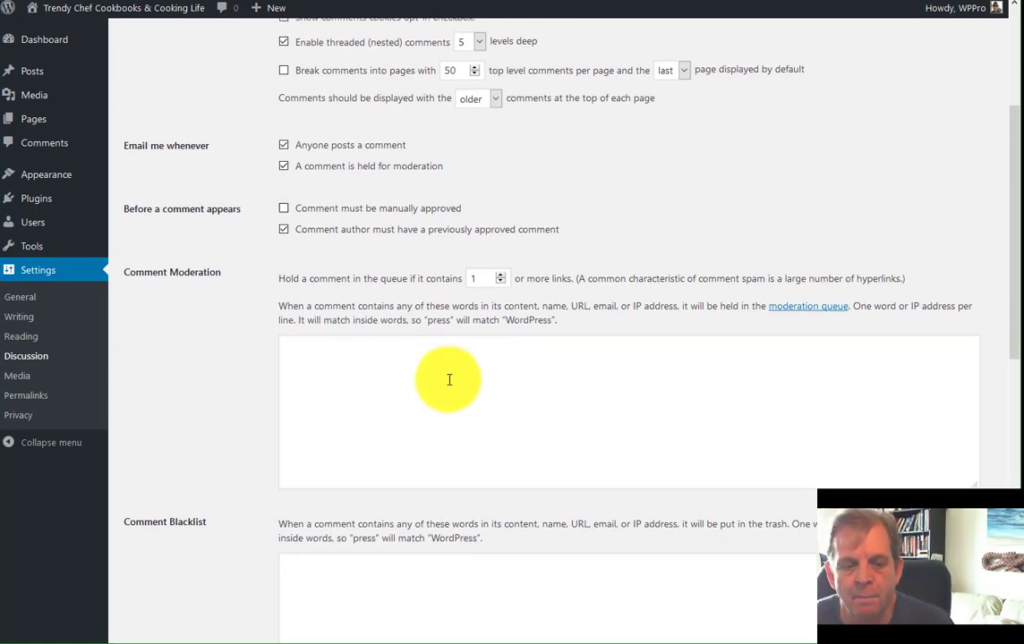
pyautogui.scroll(-3, 449, 379)
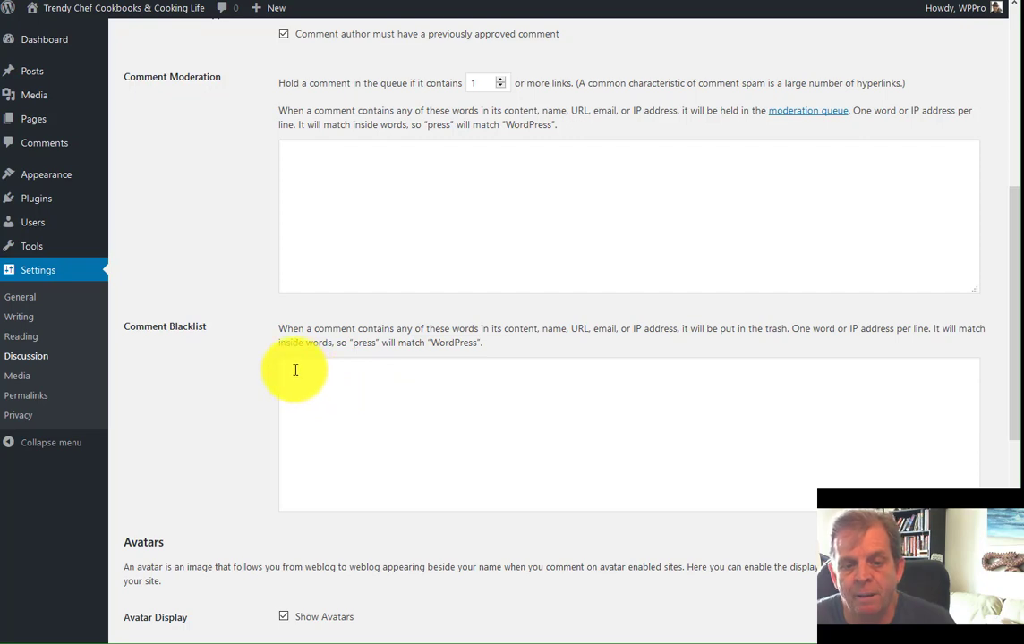
pyautogui.scroll(-3, 264, 366)
# Make Gravatar Logo the default avatar and save the Discussion Settings
pyautogui.scroll(-3, 261, 366)
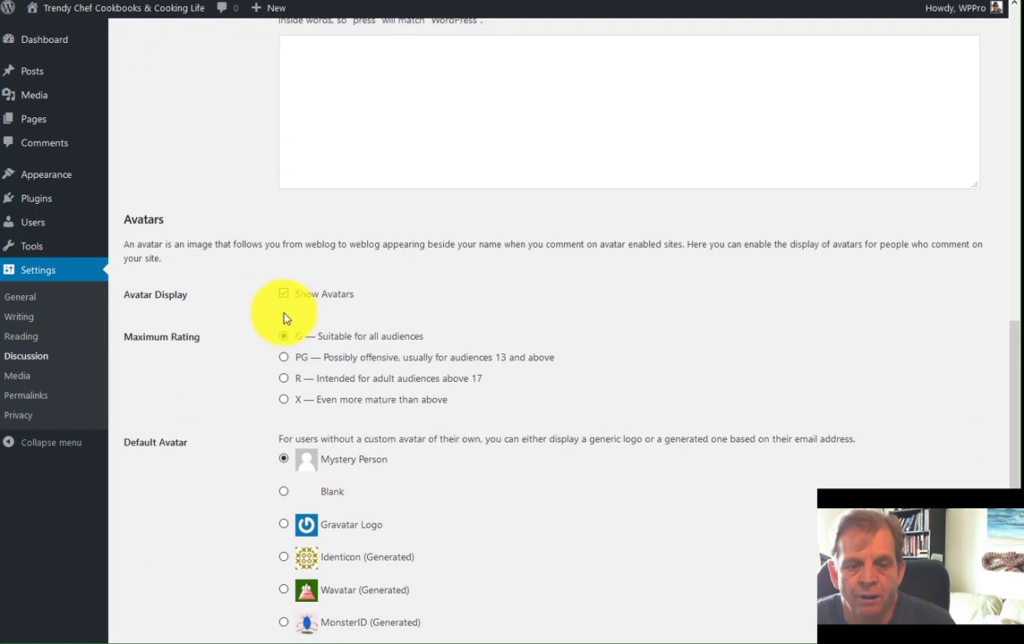
pyautogui.click(285, 527)
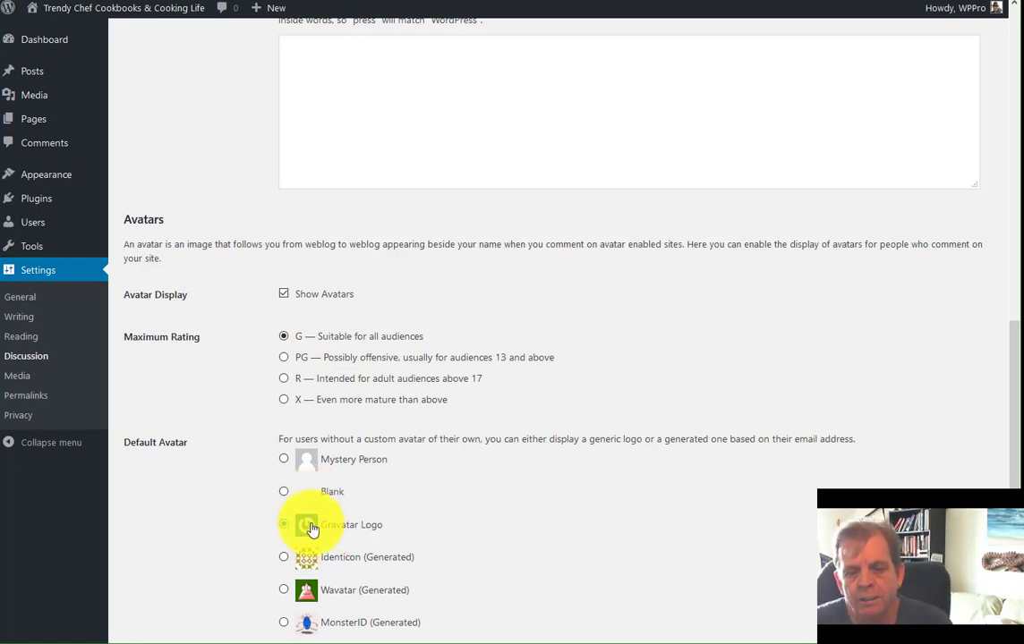
pyautogui.scroll(-3, 344, 488)
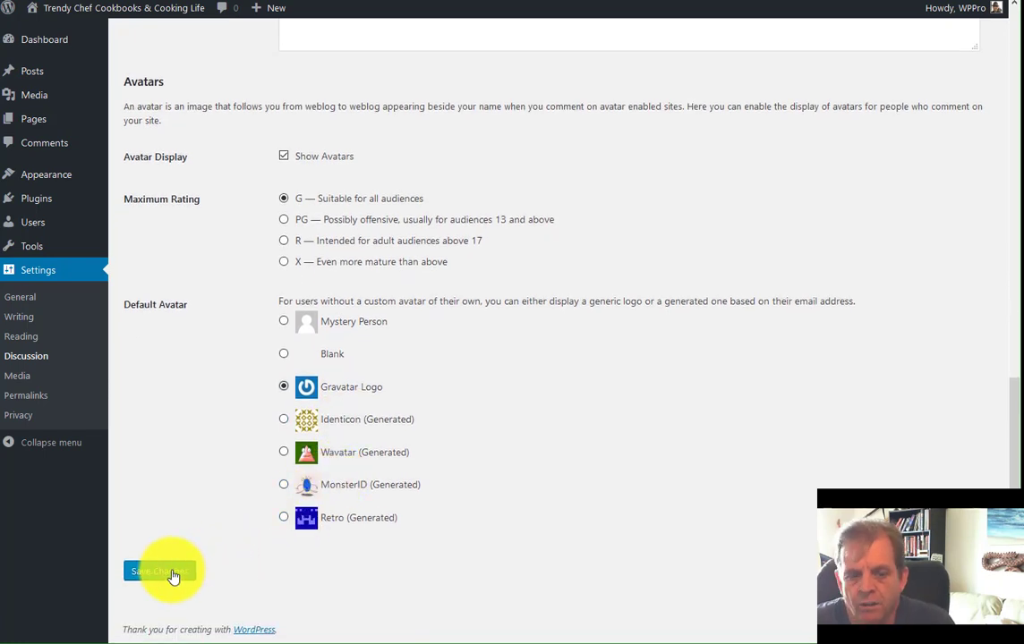
pyautogui.click(173, 574)
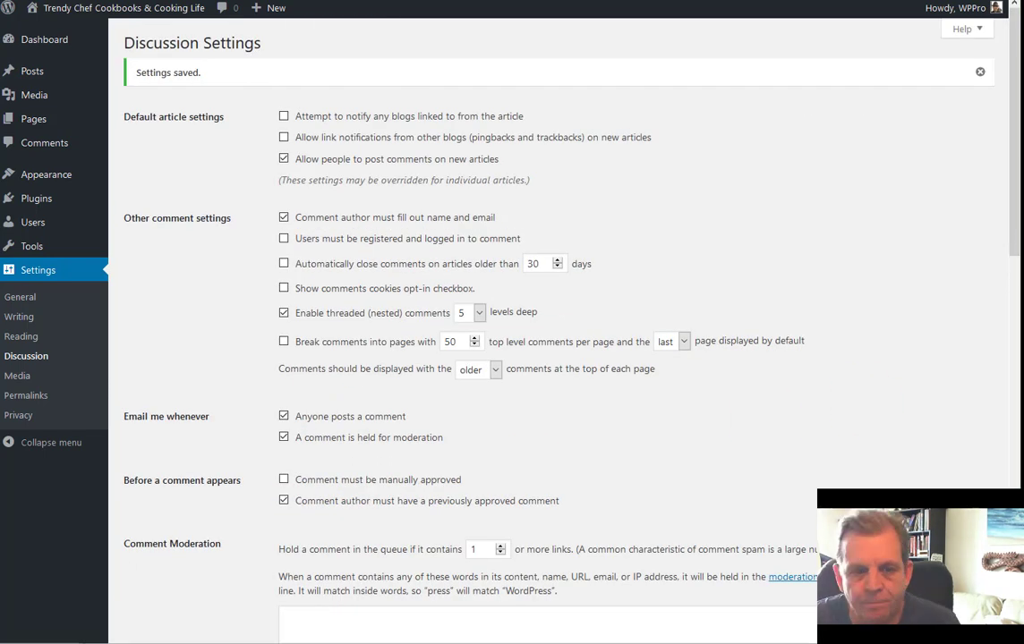
# In Media Settings, keep exact-dimension thumbnail cropping on and organize uploads into month/year folders
pyautogui.click(25, 380)
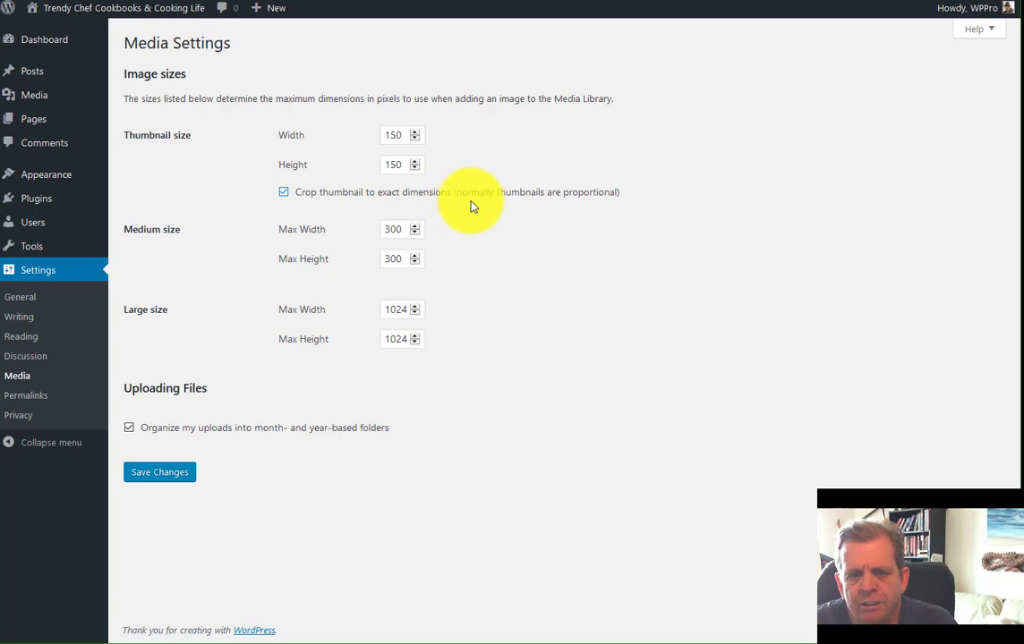
pyautogui.click(283, 193)
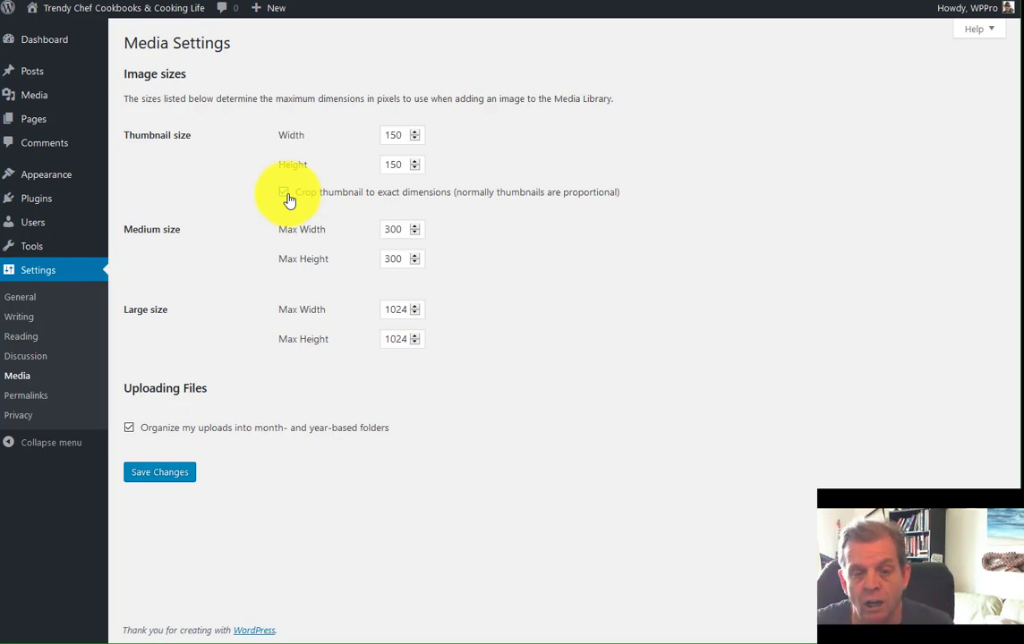
pyautogui.click(284, 193)
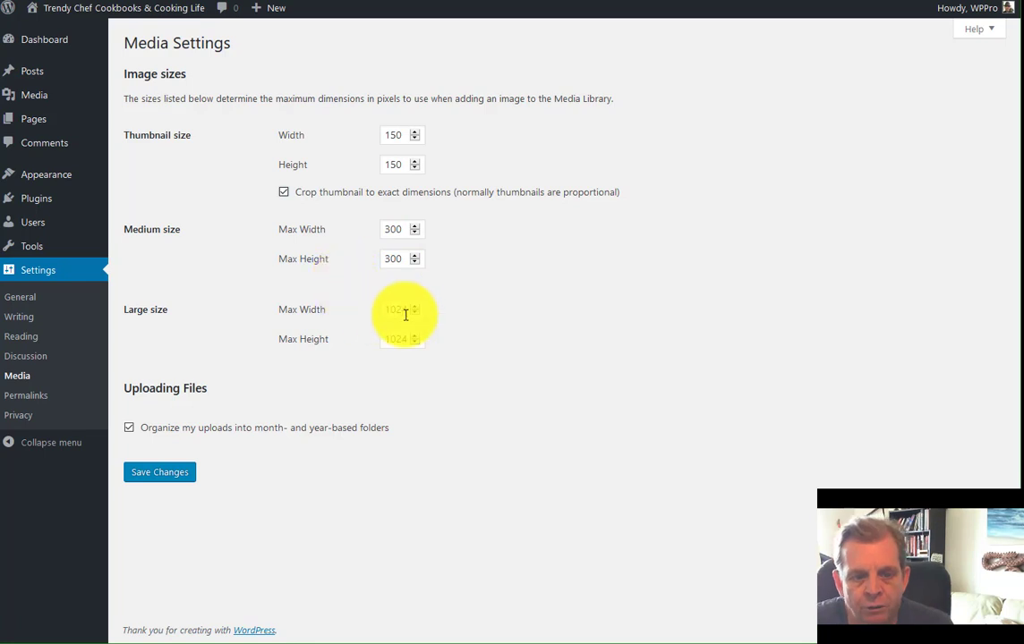
pyautogui.click(129, 430)
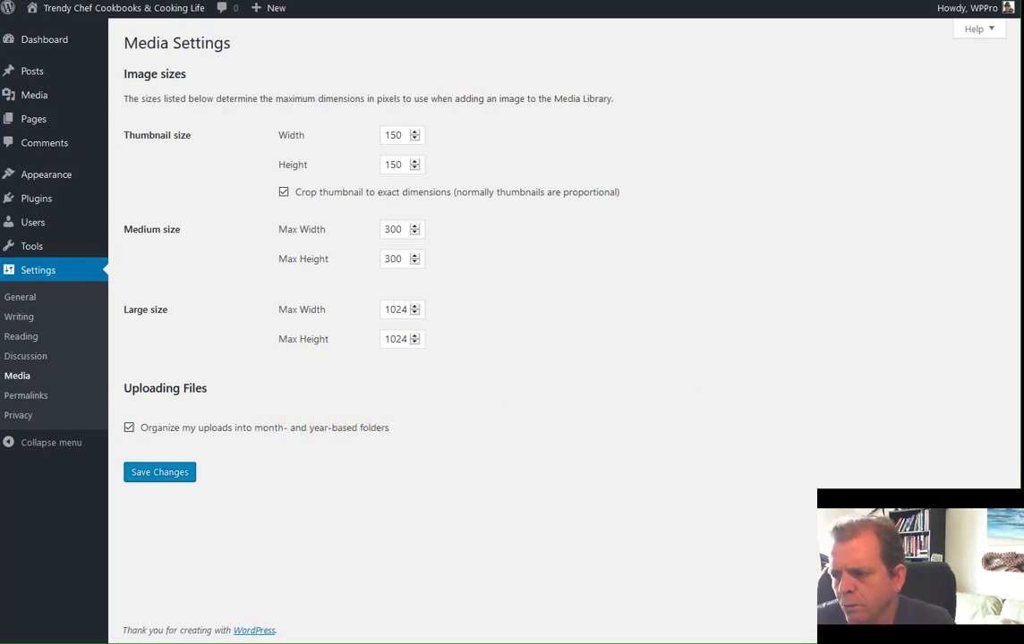
pyautogui.hotkey('alt', 'Tab')
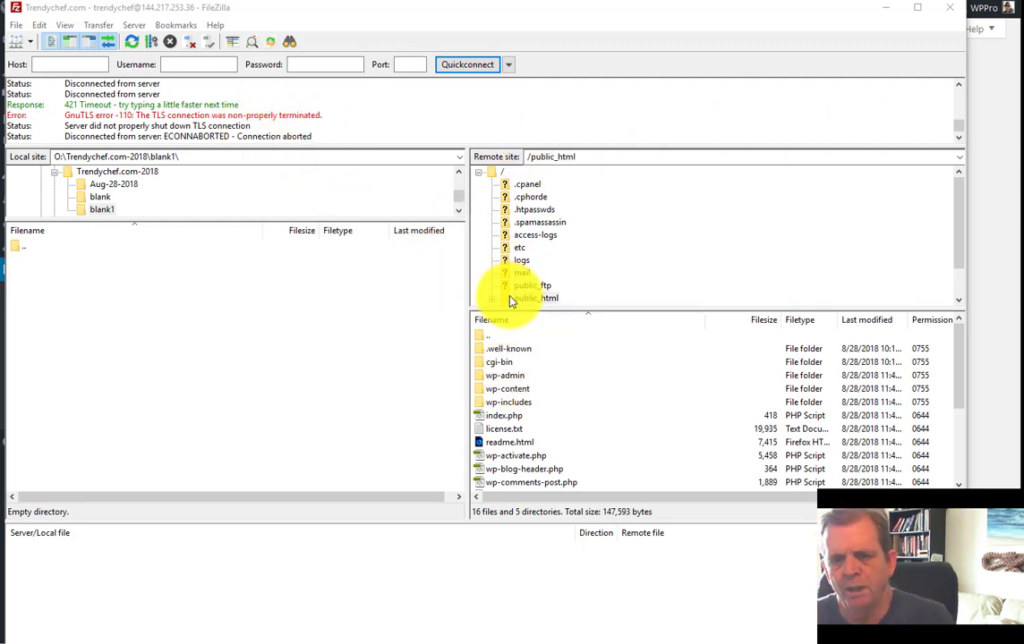
# Inspect the server's wp-content/uploads folder and its 2018 subfolder in FileZilla, then minimize FileZilla
pyautogui.click(484, 390)
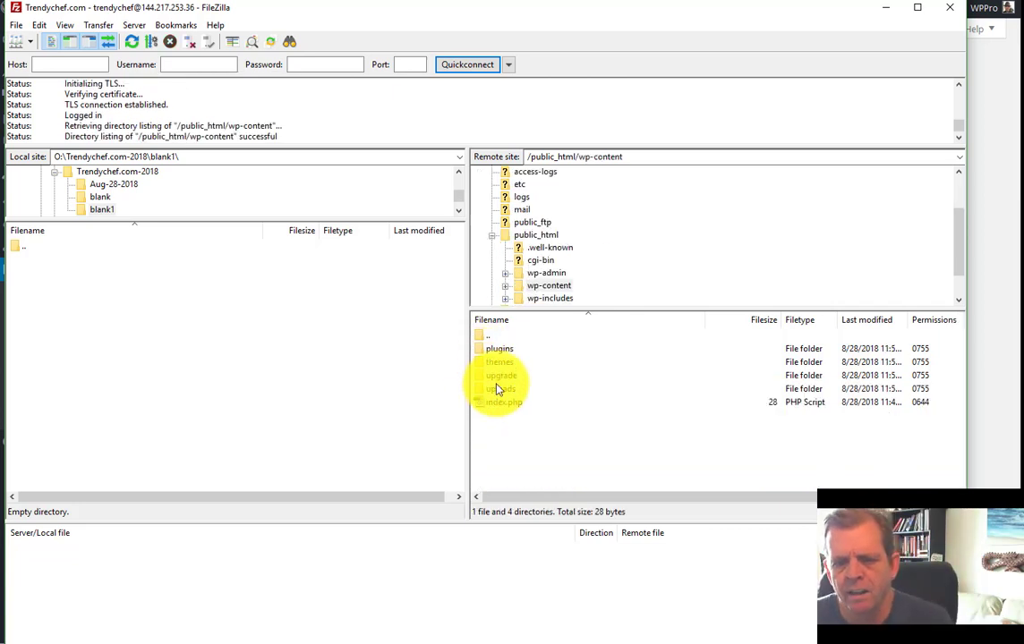
pyautogui.doubleClick(498, 389)
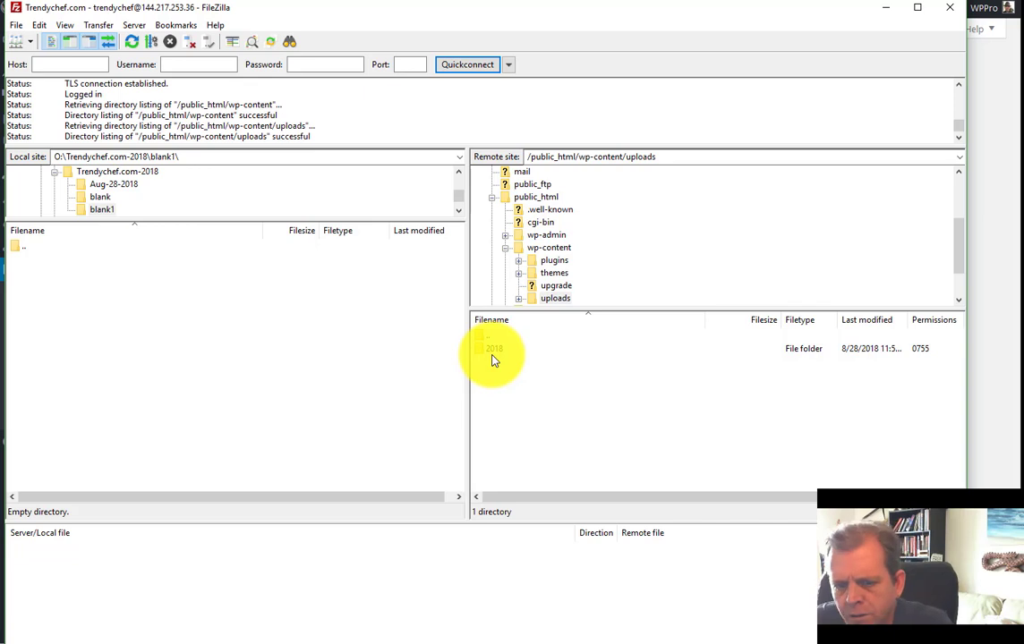
pyautogui.doubleClick(492, 354)
pyautogui.doubleClick(481, 341)
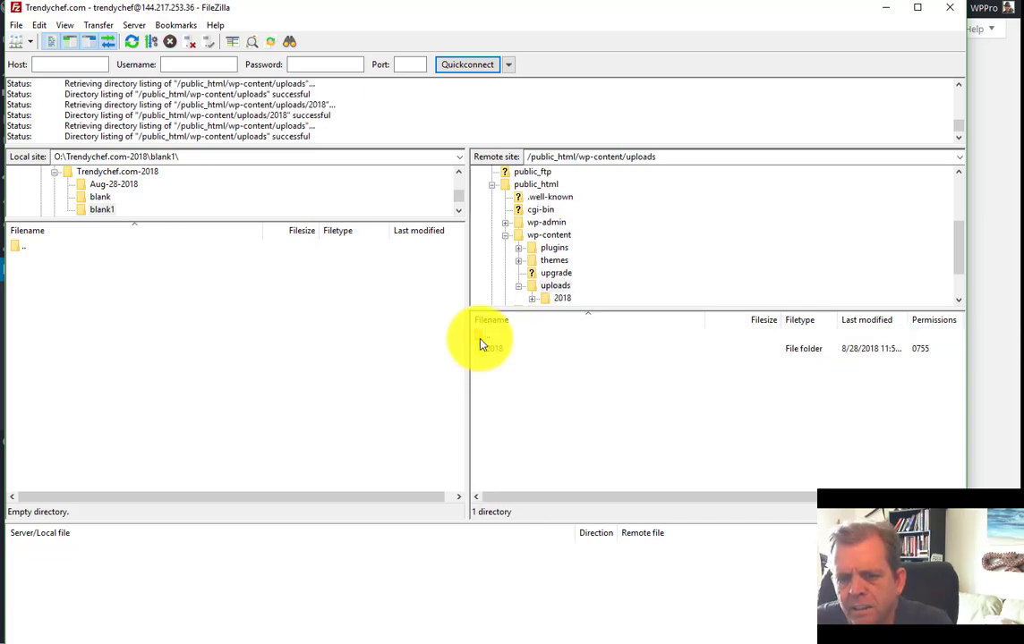
pyautogui.doubleClick(480, 341)
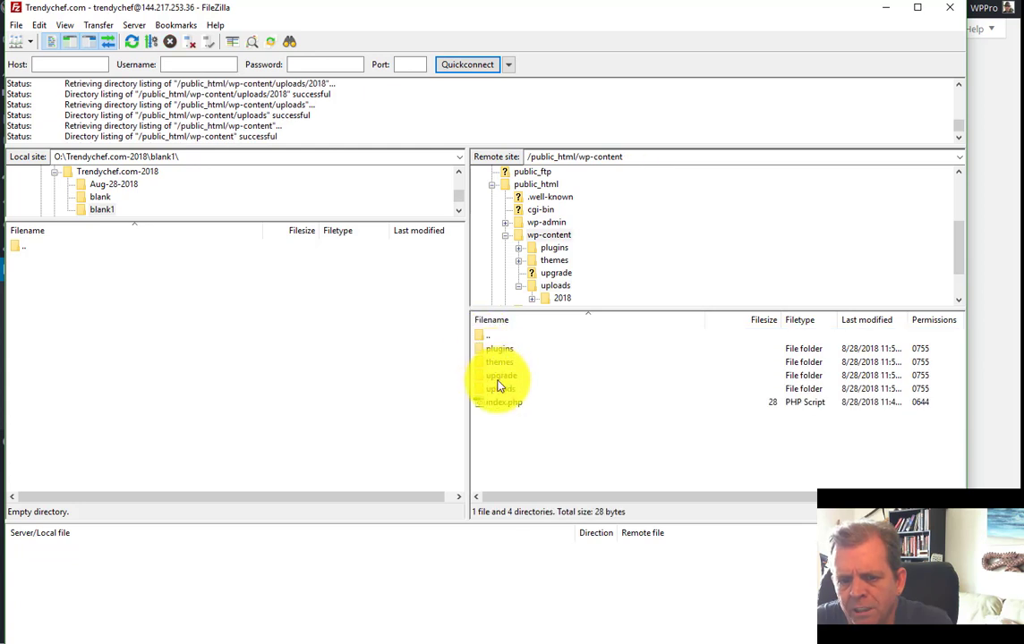
pyautogui.doubleClick(490, 389)
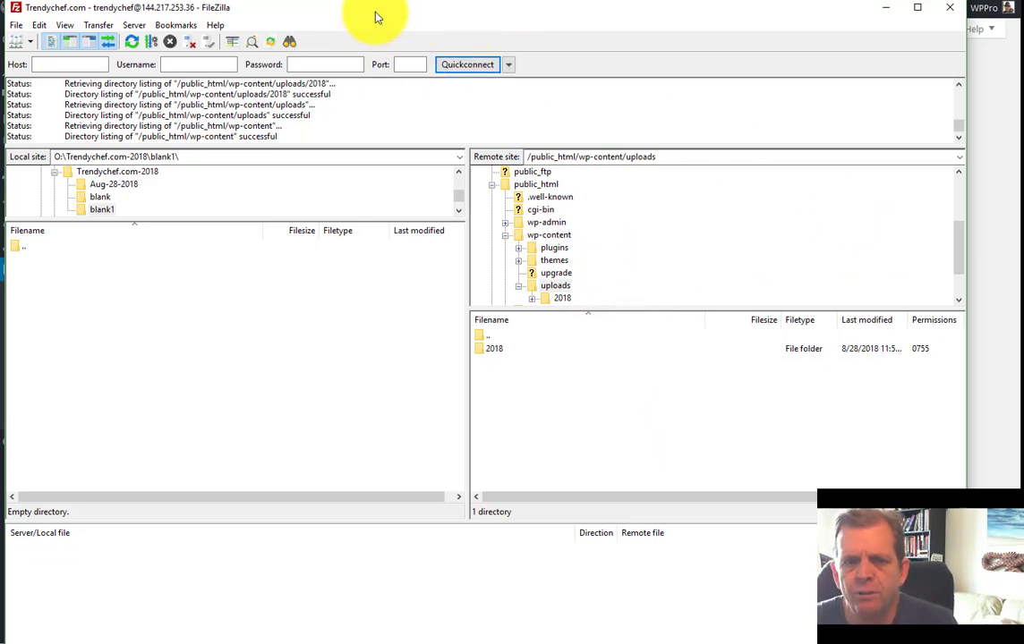
pyautogui.doubleClick(335, 10)
pyautogui.hotkey('alt', 'Tab')
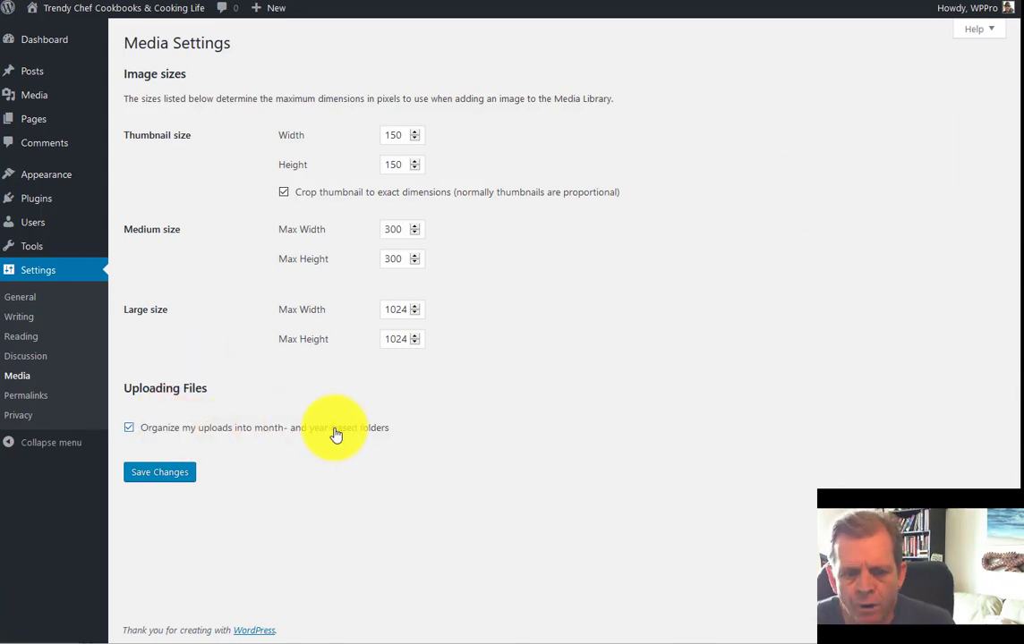
# Save the Media Settings and go to Settings > Permalinks
pyautogui.click(166, 475)
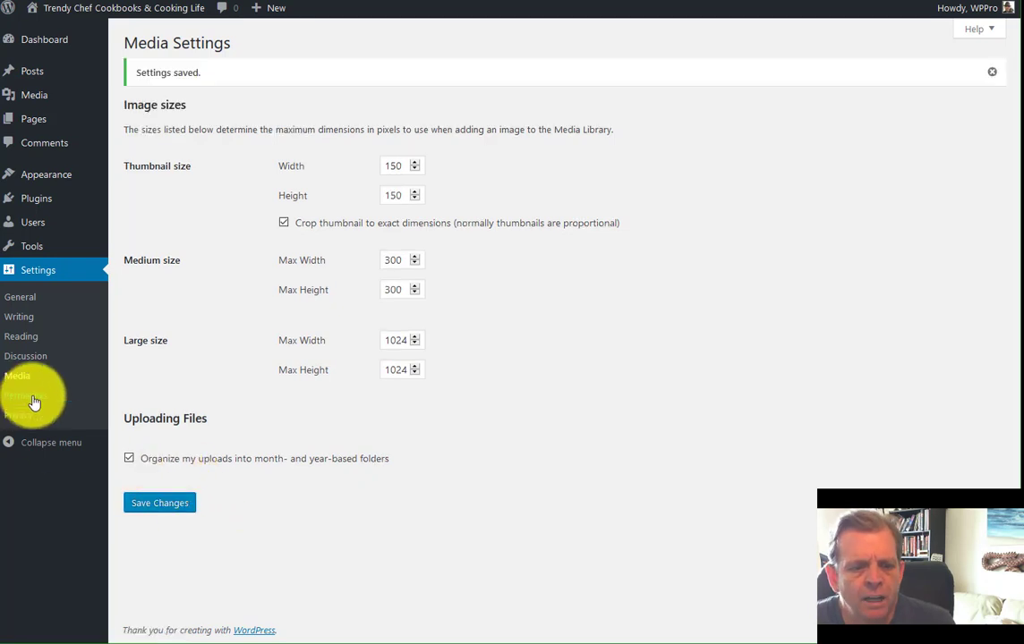
pyautogui.click(34, 400)
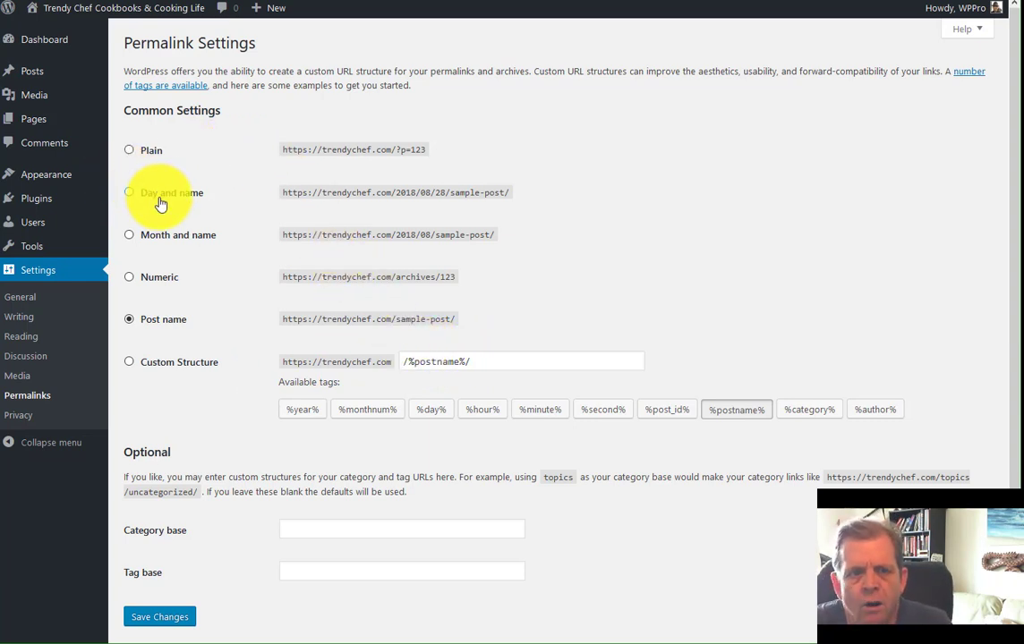
# Open the live trendychef.com site from the admin bar's Visit Site link in a new tab
pyautogui.moveTo(63, 11)
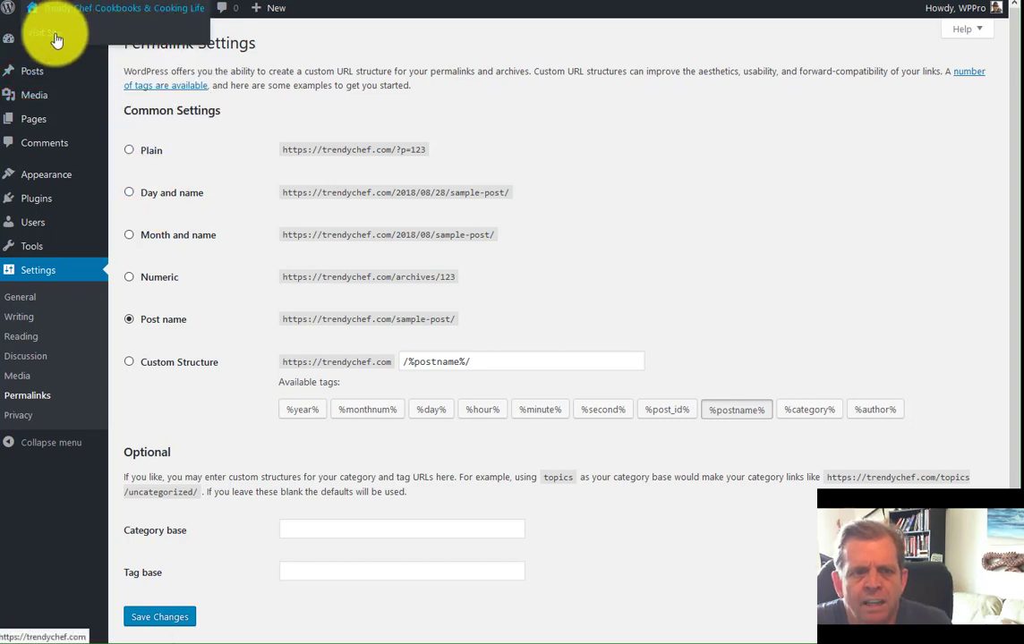
pyautogui.rightClick(55, 40)
pyautogui.click(91, 39)
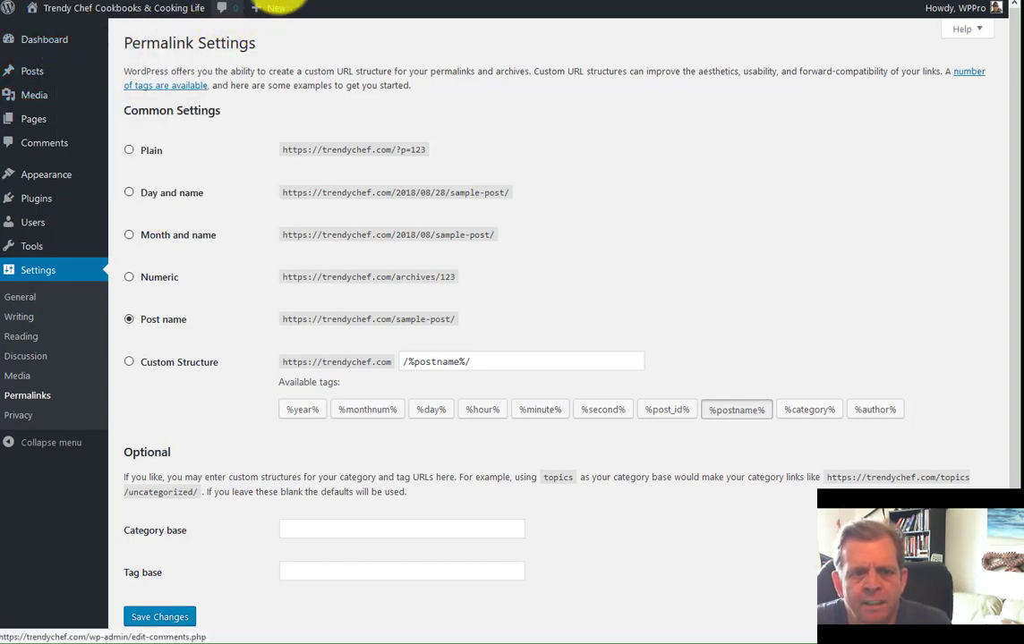
# Load trendychef.com/privacy on the live site, see the 404, and return to Permalink Settings
pyautogui.hotkey('ctrl', 'Tab')
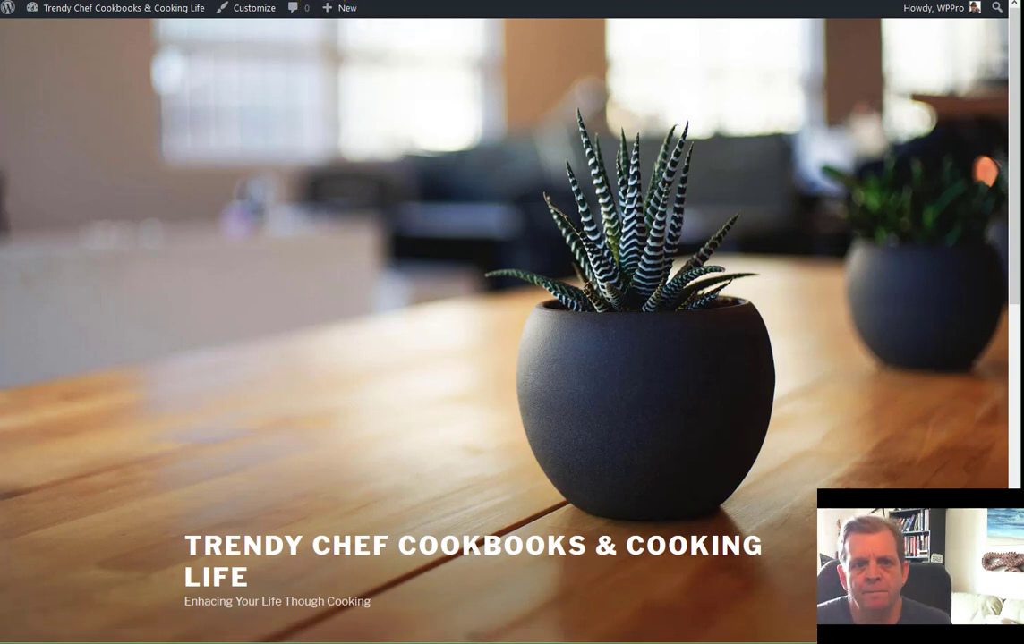
pyautogui.write('ps://trendychef.com/privacy')
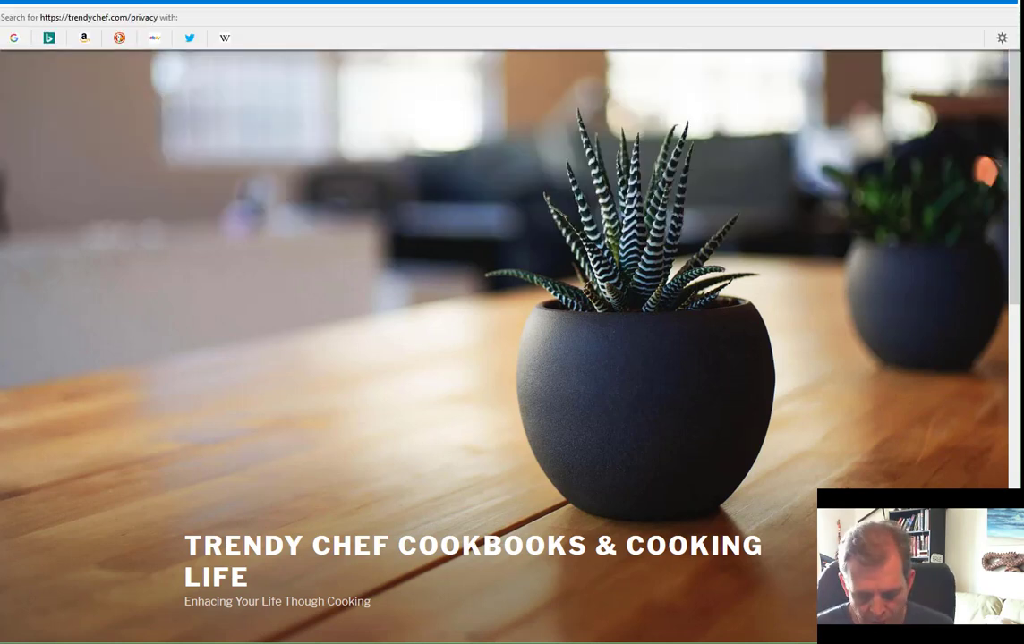
pyautogui.press('Return')
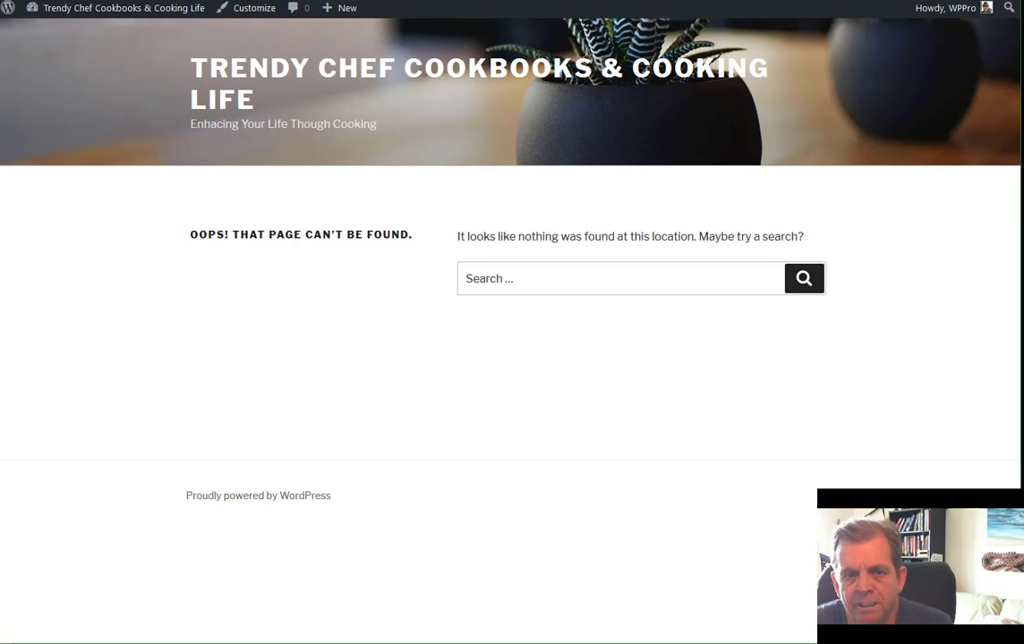
pyautogui.hotkey('ctrl', 'Tab')
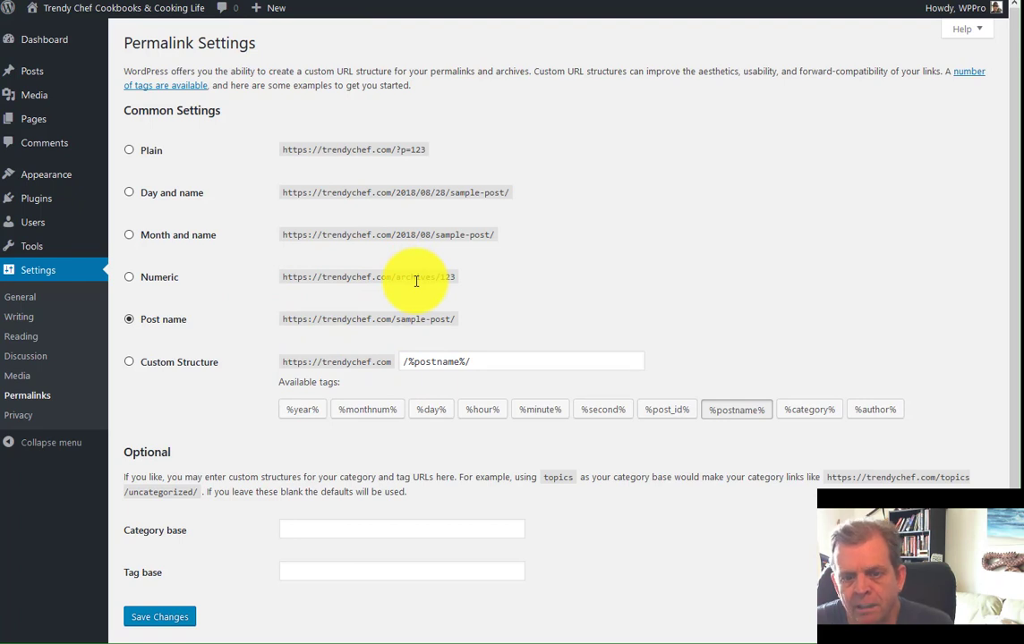
# Keep the Post name (/%postname%/) permalink structure selected and save it
pyautogui.moveTo(400, 189); pyautogui.dragTo(450, 192)
pyautogui.click(425, 213)
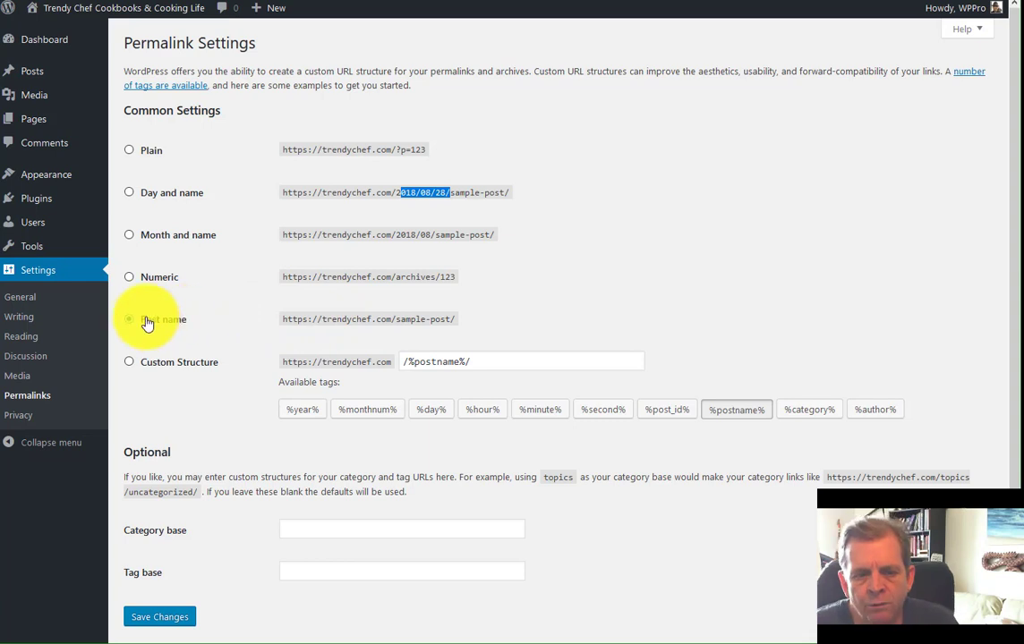
pyautogui.scroll(-1, 179, 344)
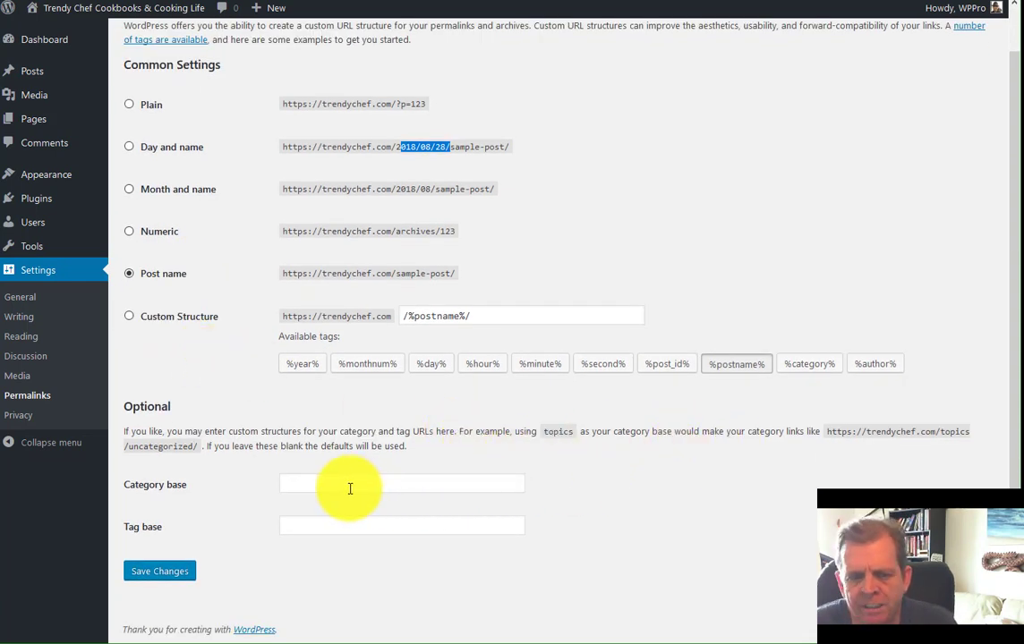
pyautogui.click(164, 574)
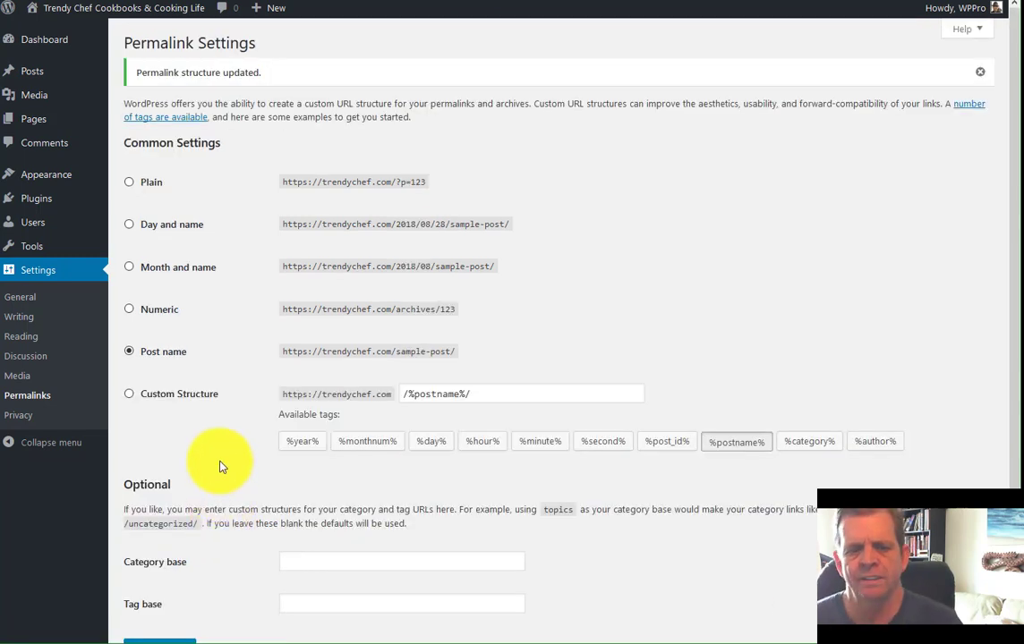
# Open the draft Privacy Policy page from Settings > Privacy and scroll through its default text
pyautogui.click(23, 416)
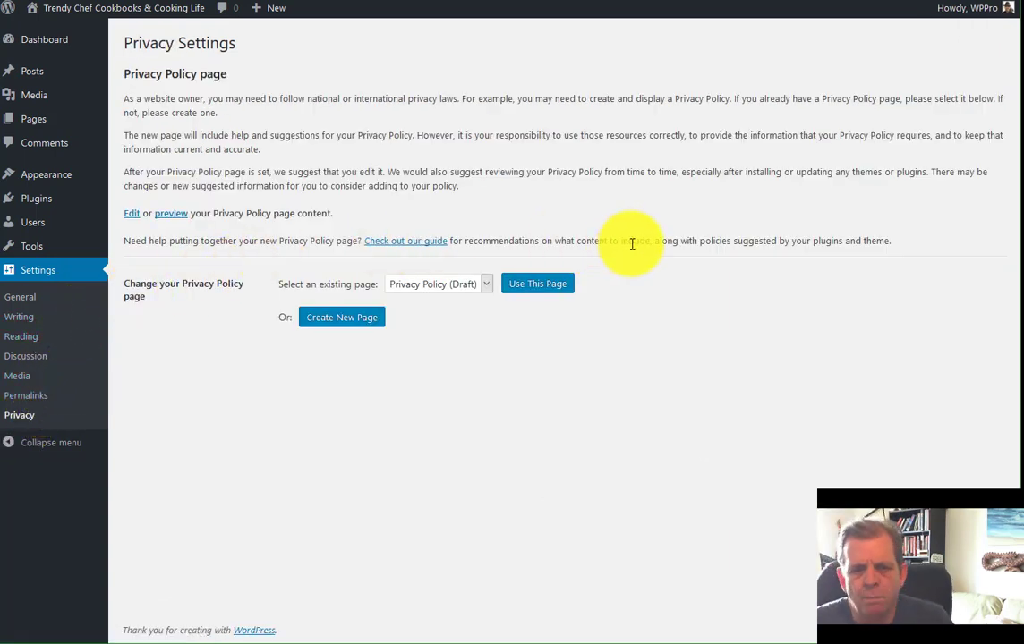
pyautogui.click(131, 215)
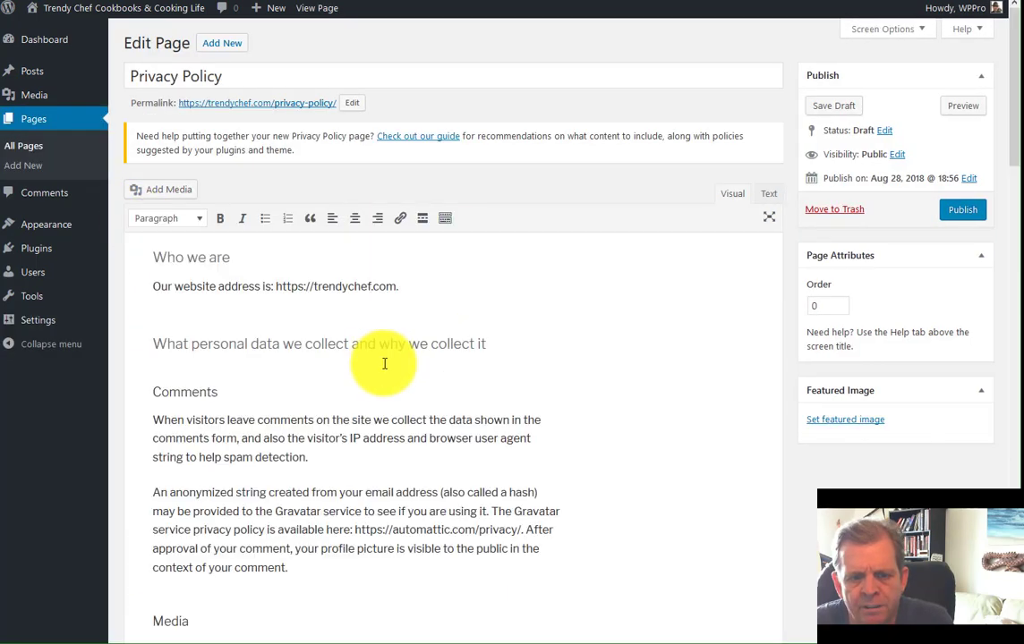
pyautogui.scroll(-1, 358, 353)
pyautogui.scroll(-5, 354, 354)
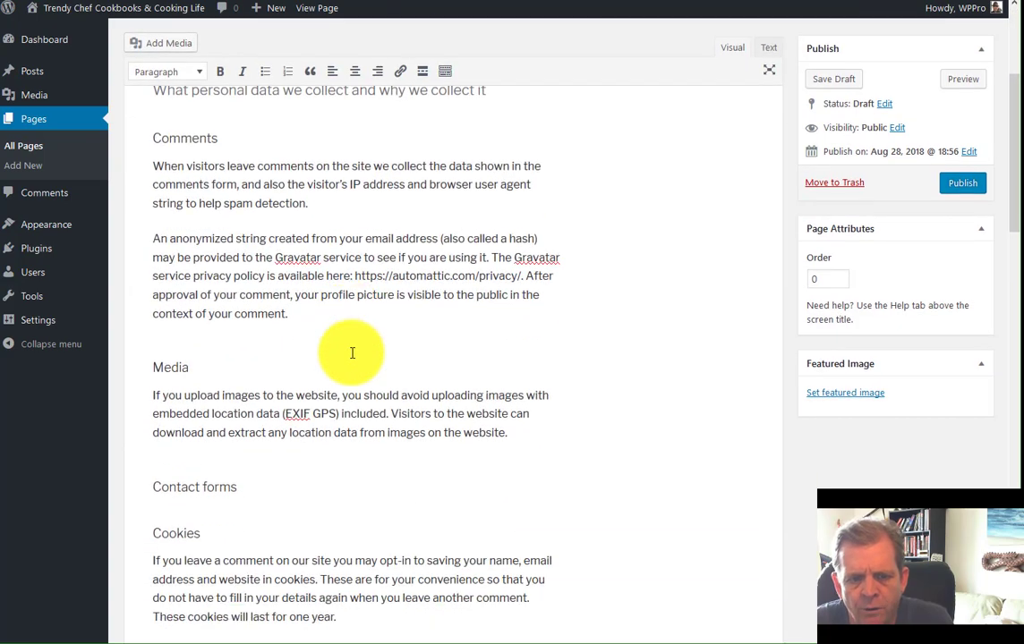
pyautogui.scroll(-5, 352, 352)
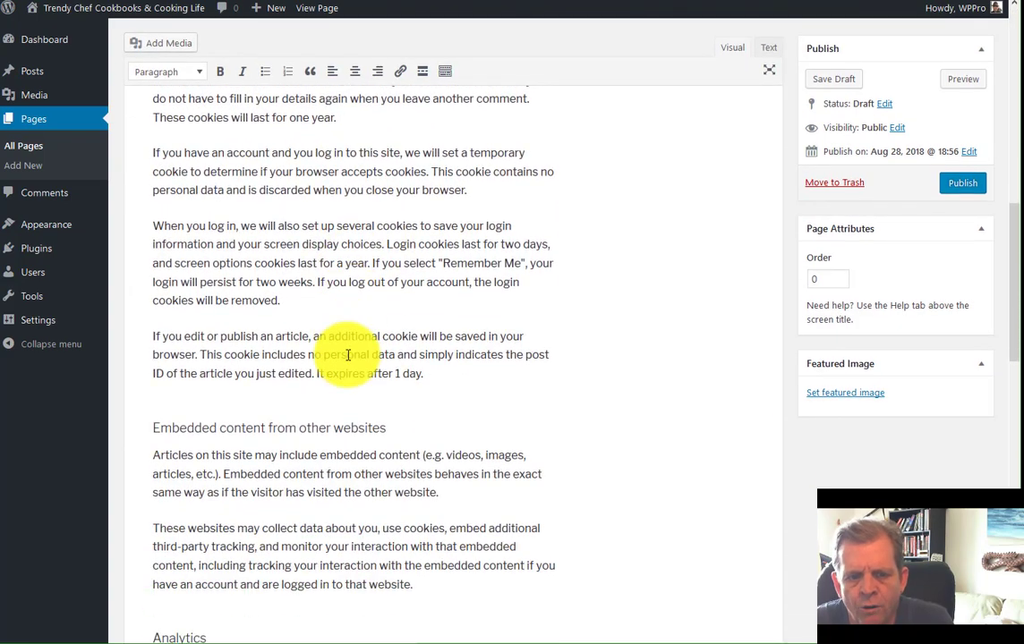
pyautogui.scroll(-7, 342, 357)
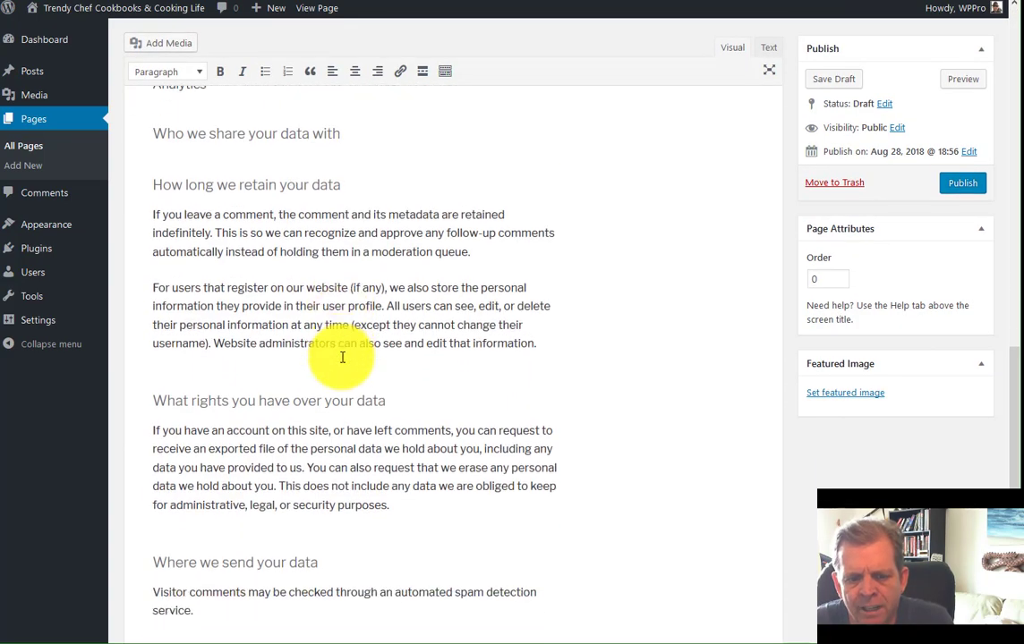
pyautogui.scroll(-2, 341, 357)
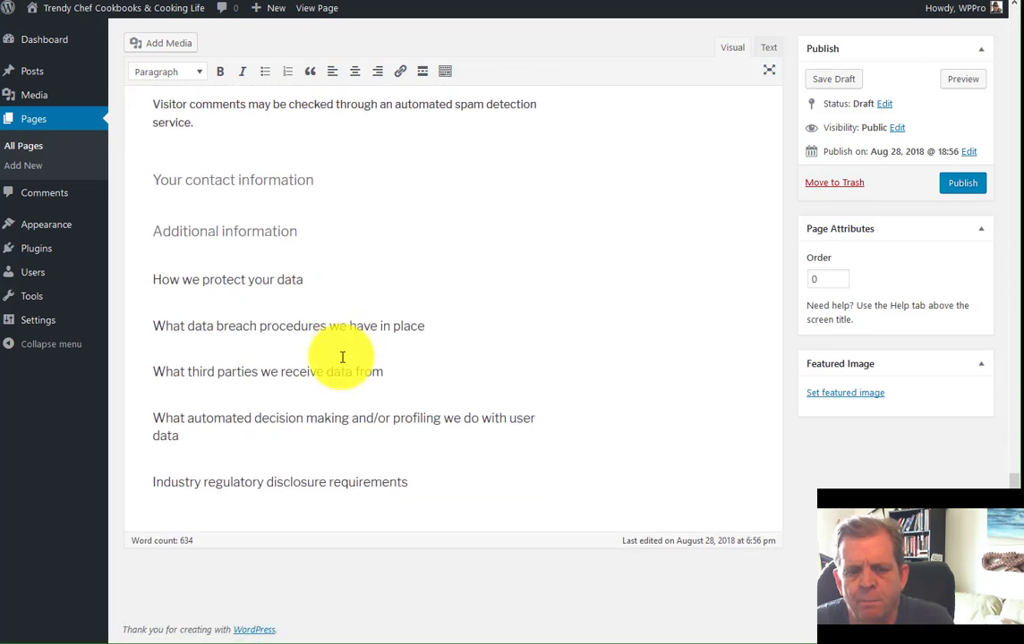
pyautogui.scroll(11, 342, 357)
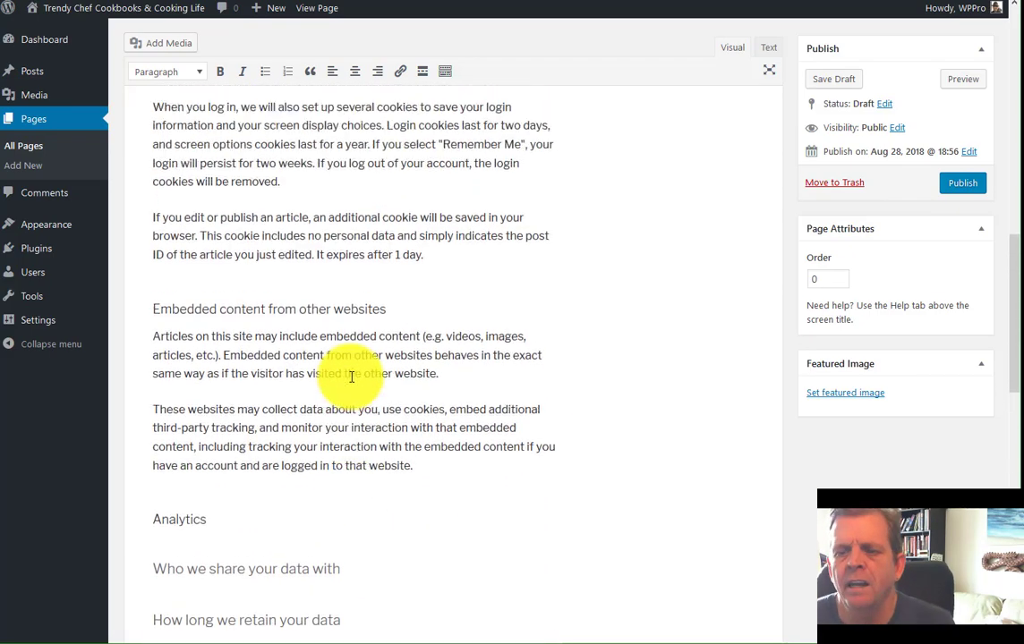
pyautogui.scroll(12, 355, 377)
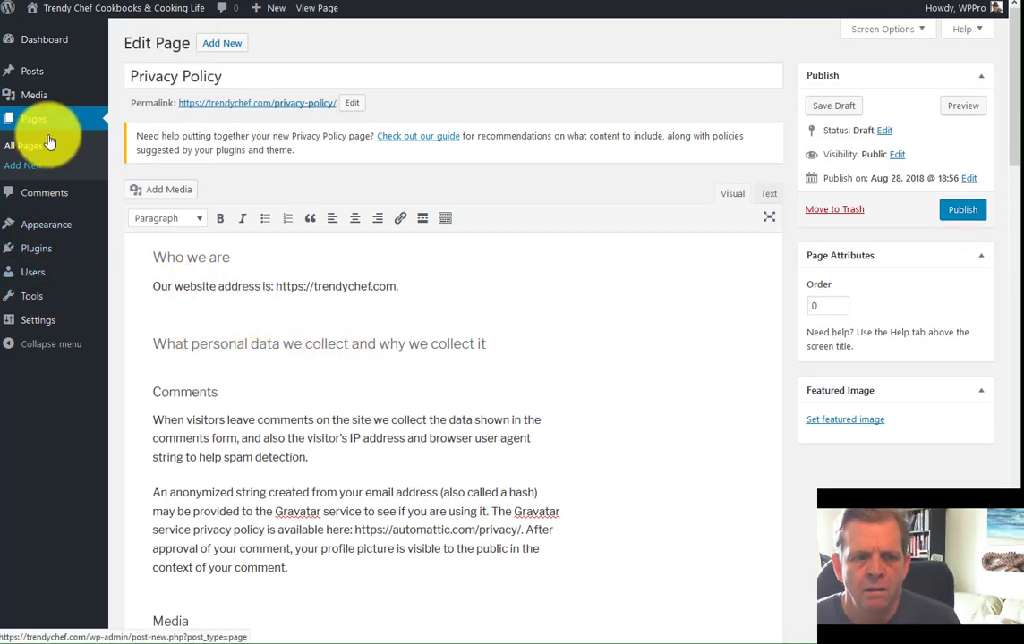
# Return to the Dashboard and dismiss the Welcome to WordPress panel
pyautogui.click(47, 51)
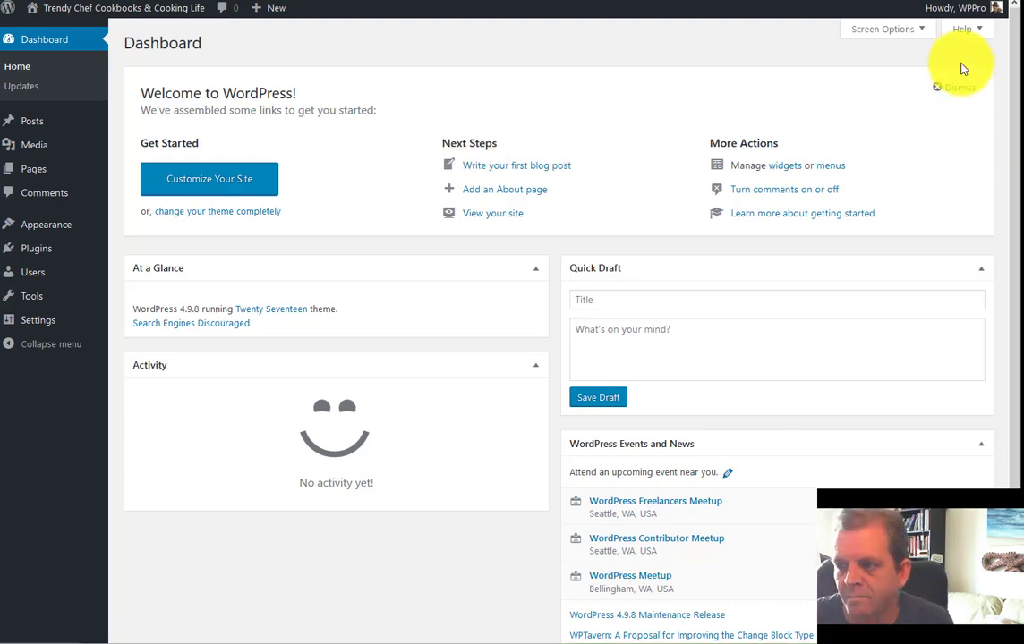
pyautogui.click(956, 89)
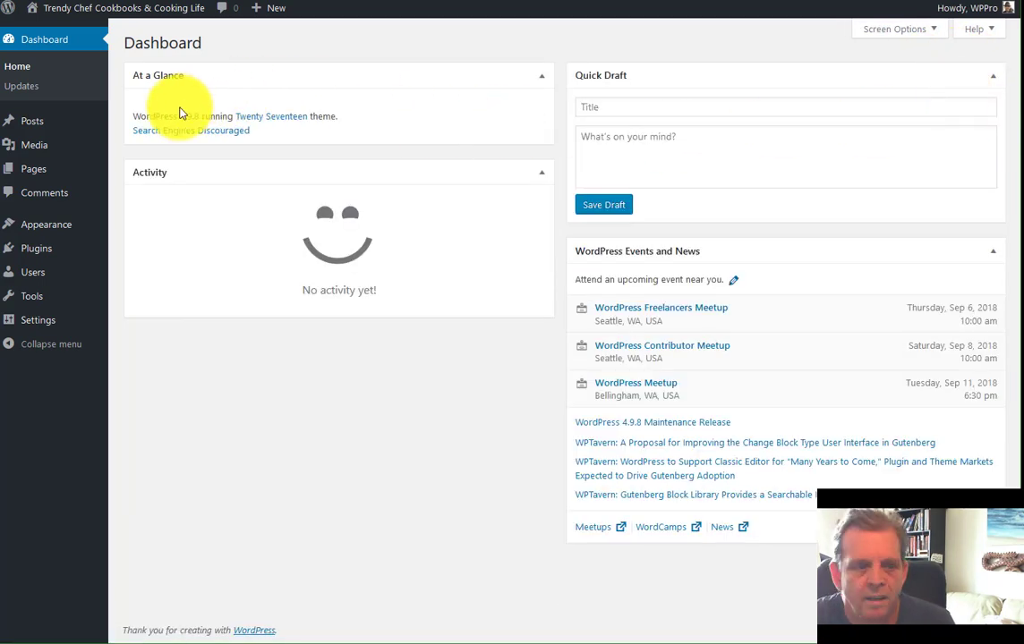
# Search plugins for 'ant', then install and activate Antispam Bee
pyautogui.click(56, 252)
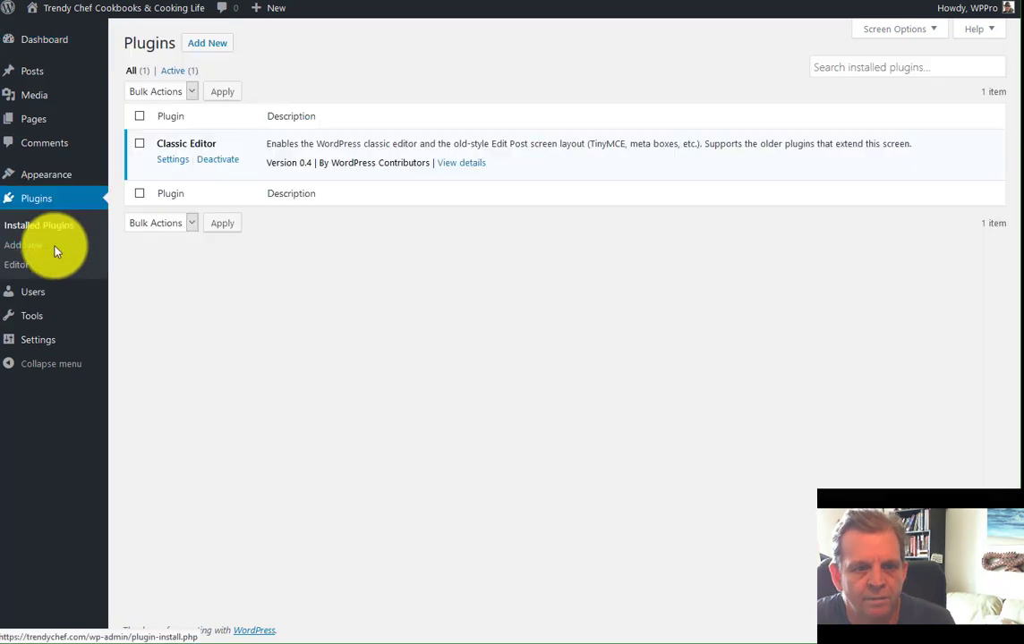
pyautogui.click(217, 52)
pyautogui.click(828, 85)
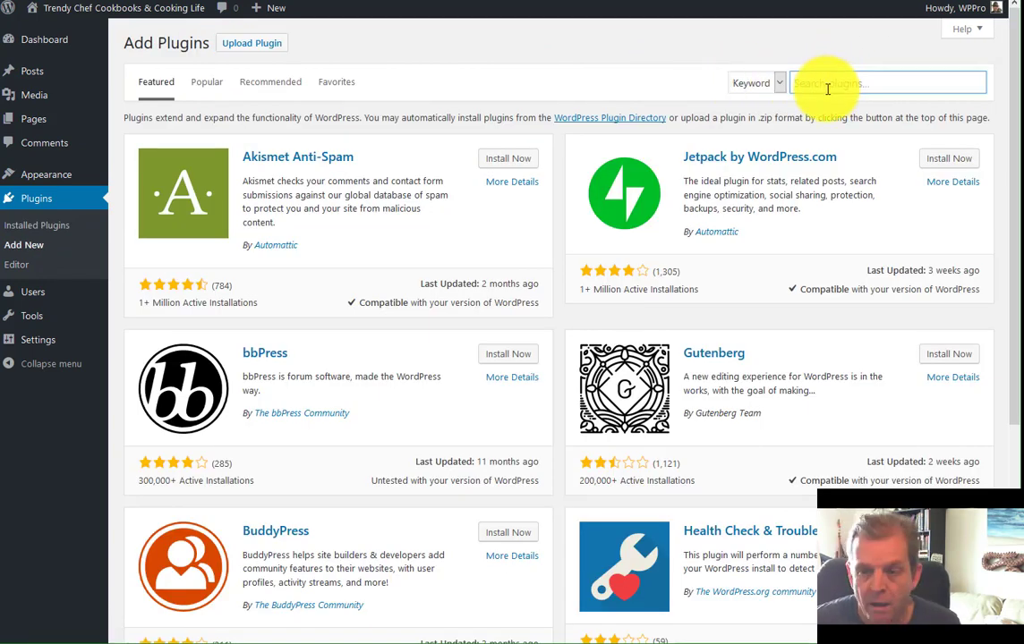
pyautogui.click(828, 88)
pyautogui.write('ant')
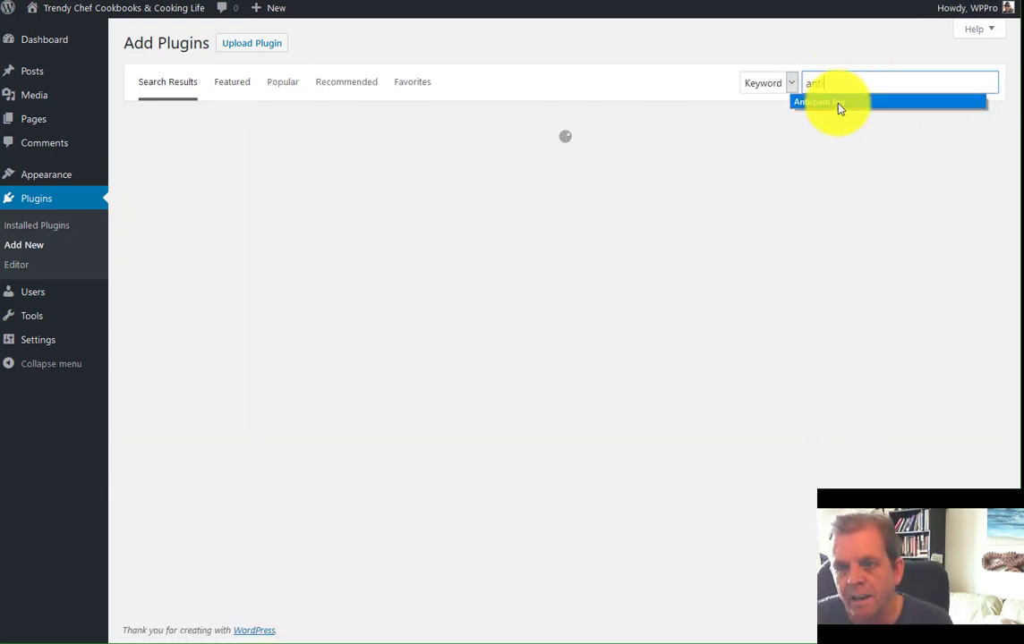
pyautogui.click(838, 104)
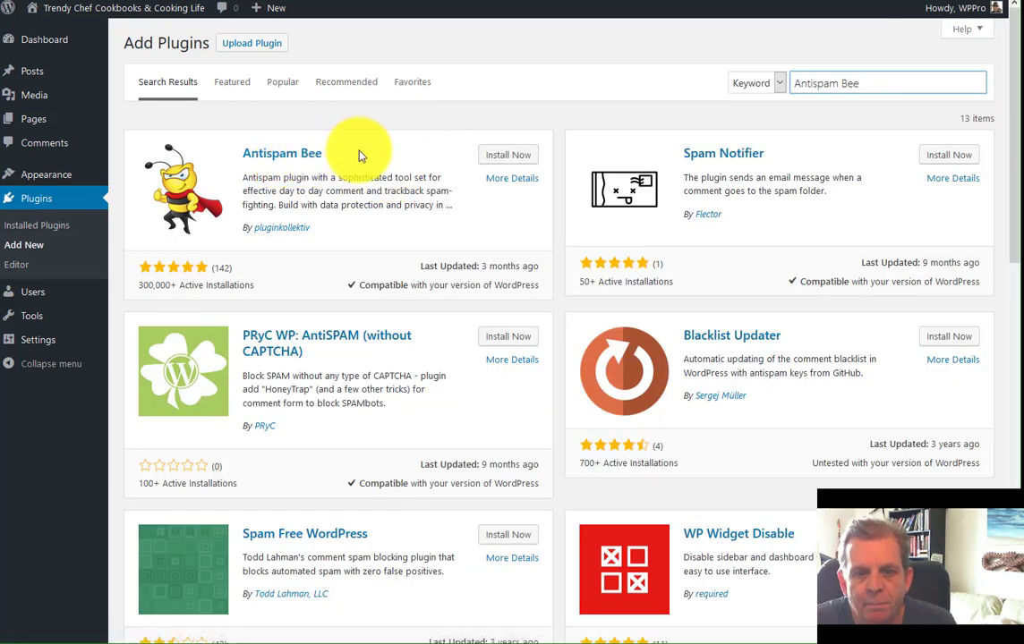
pyautogui.click(493, 159)
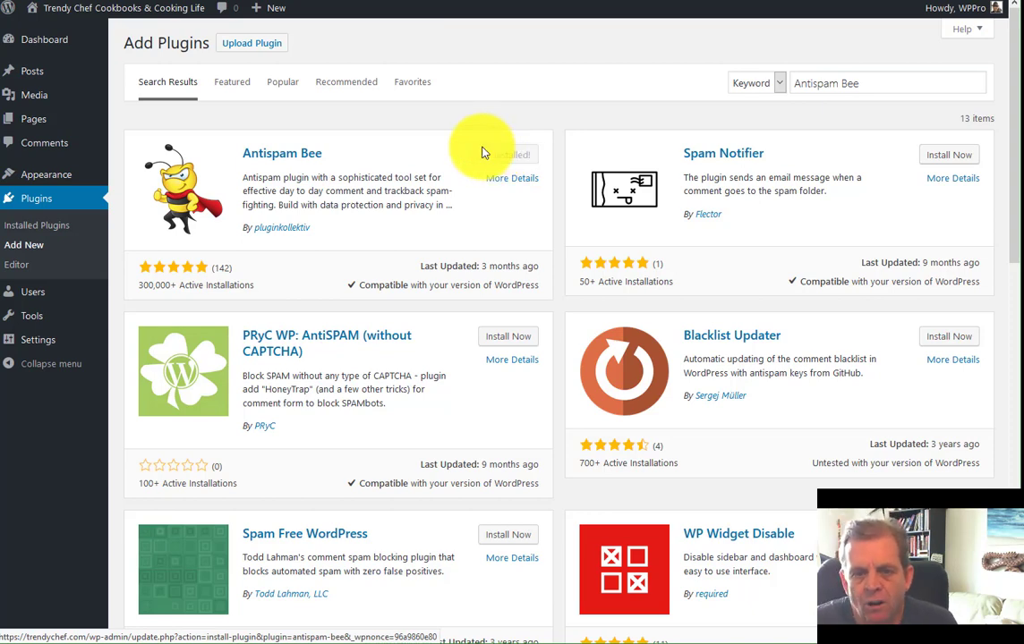
pyautogui.click(496, 162)
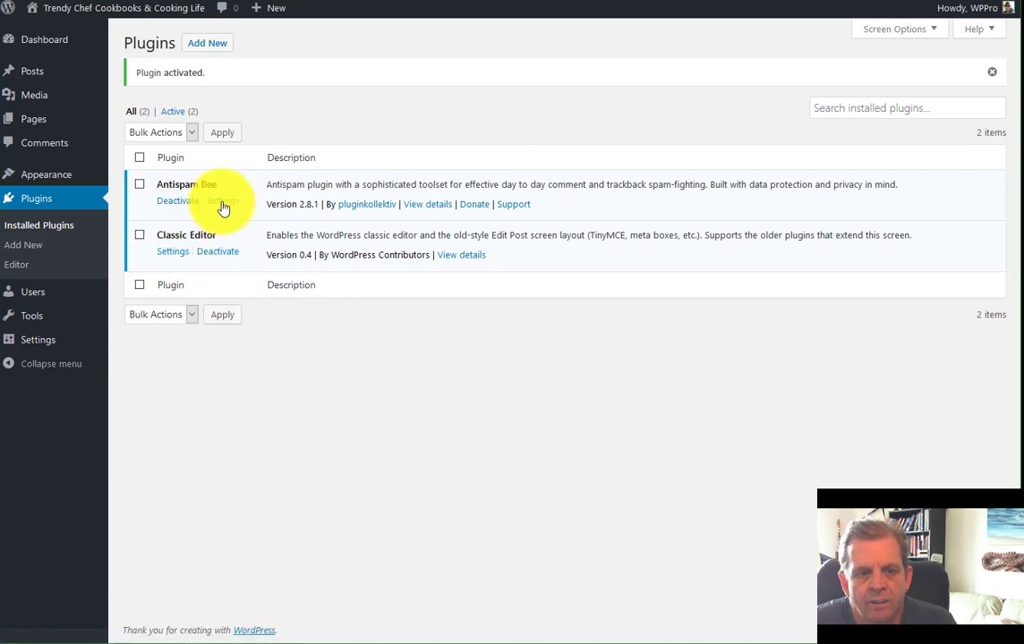
# Open the Antispam Bee settings, leaving Trust approved commenters ticked
pyautogui.click(224, 202)
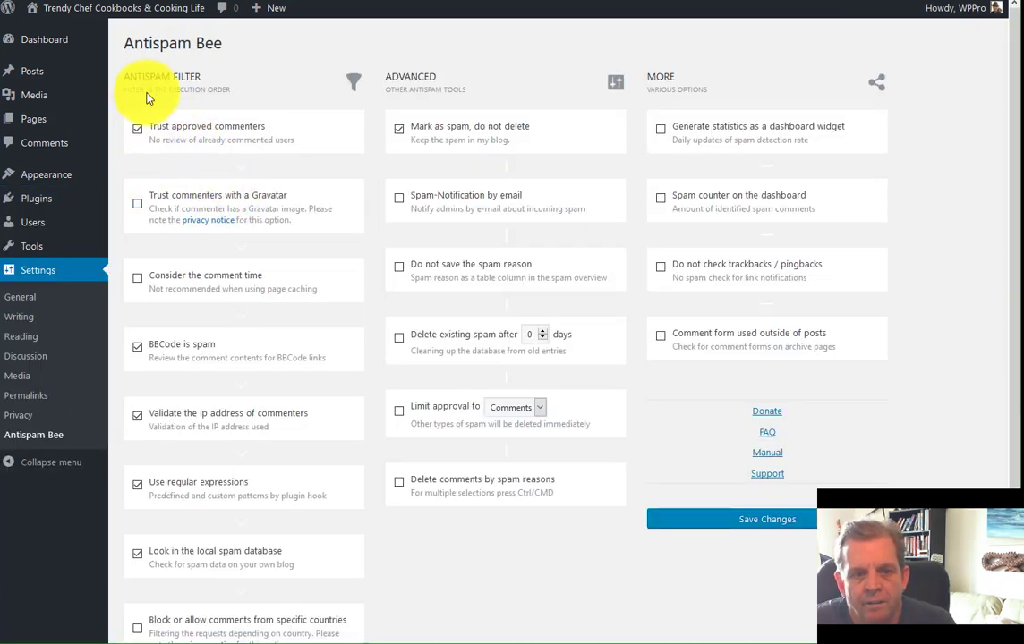
pyautogui.click(139, 130)
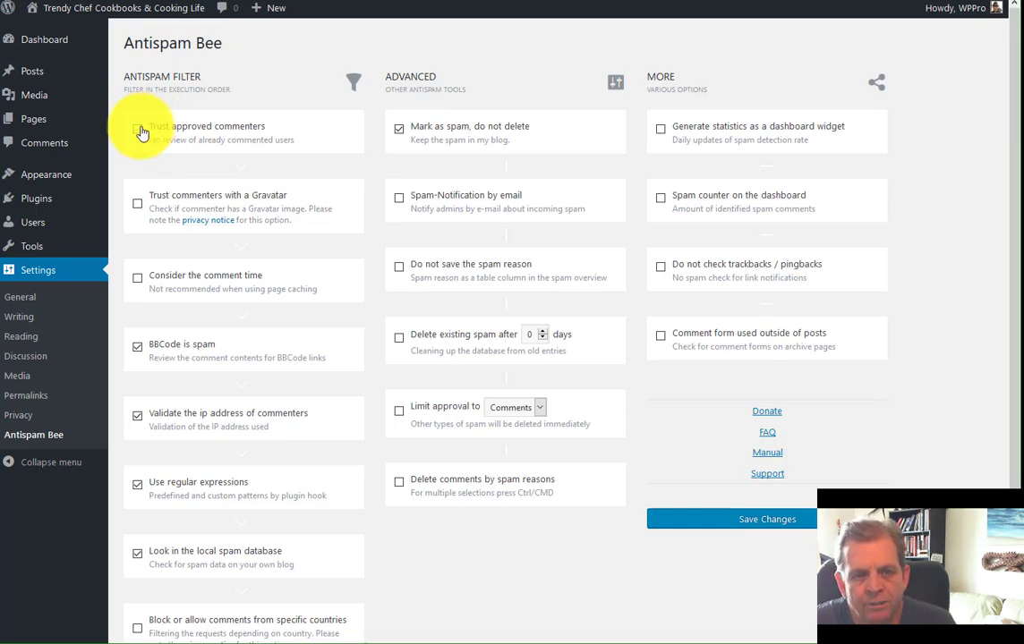
pyautogui.click(139, 131)
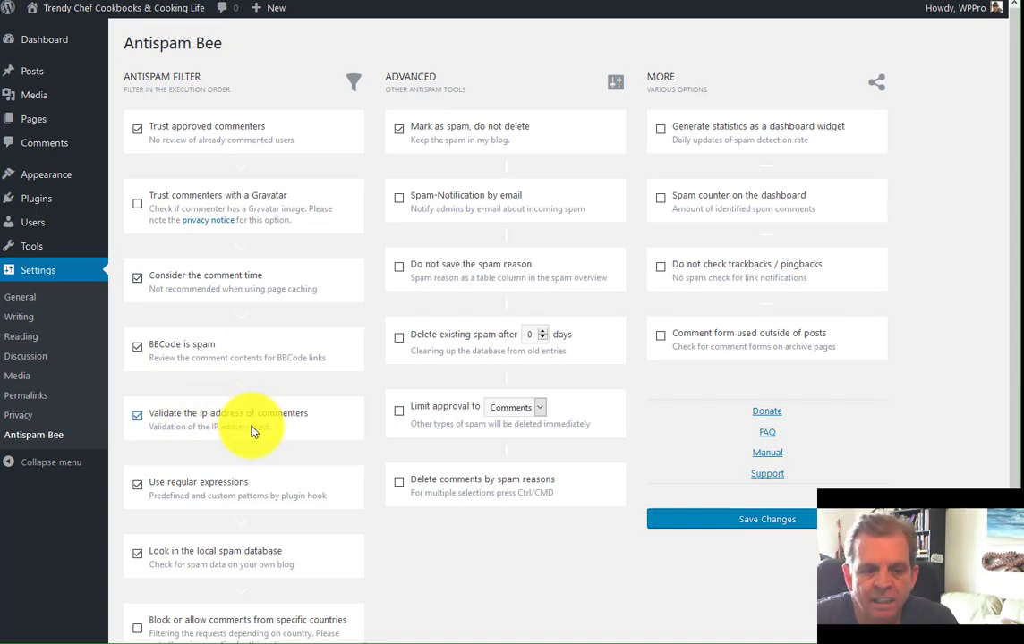
# Tick Block or allow comments from specific countries and open the ISO Codes link's context menu
pyautogui.scroll(-3, 246, 430)
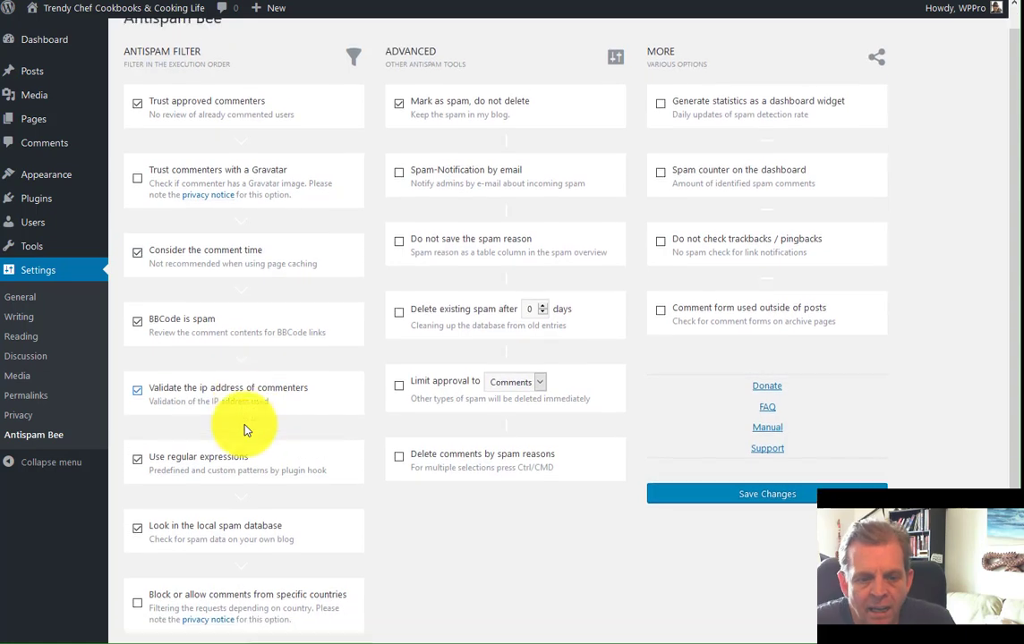
pyautogui.scroll(-1, 215, 427)
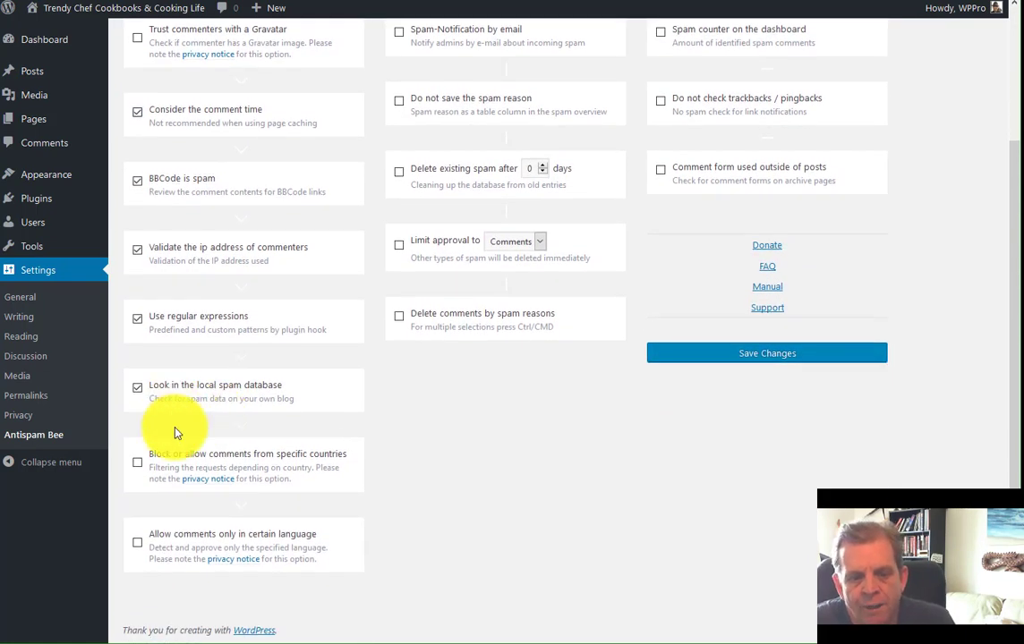
pyautogui.click(138, 465)
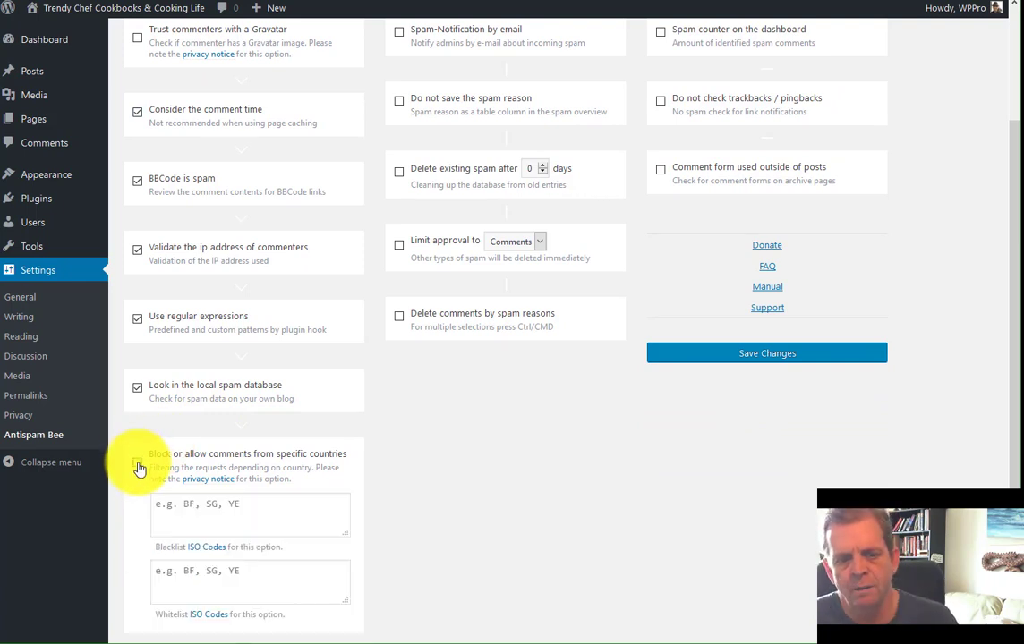
pyautogui.scroll(-2, 144, 462)
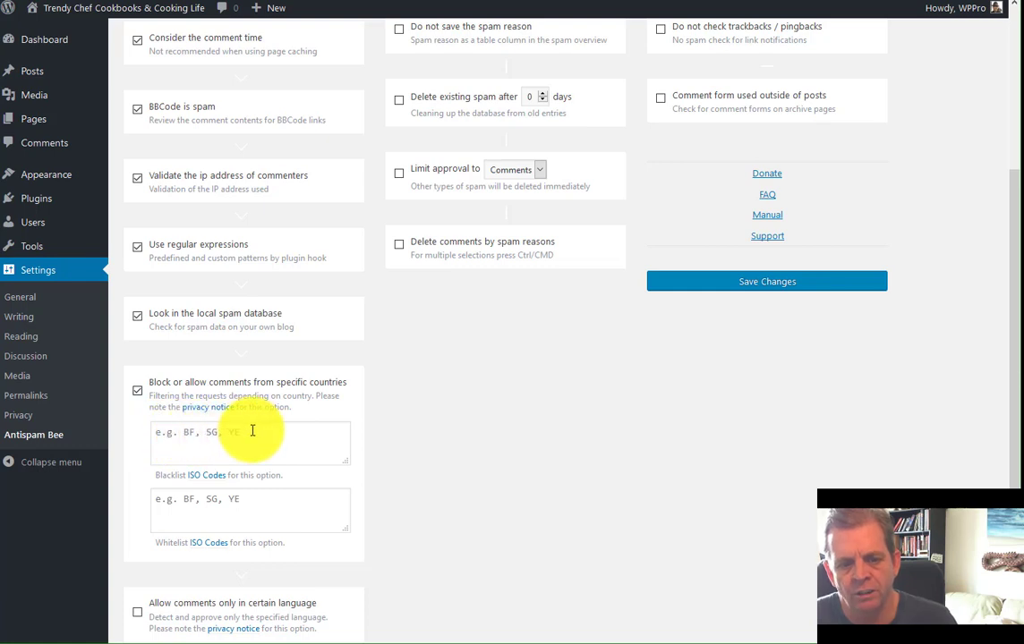
pyautogui.rightClick(205, 547)
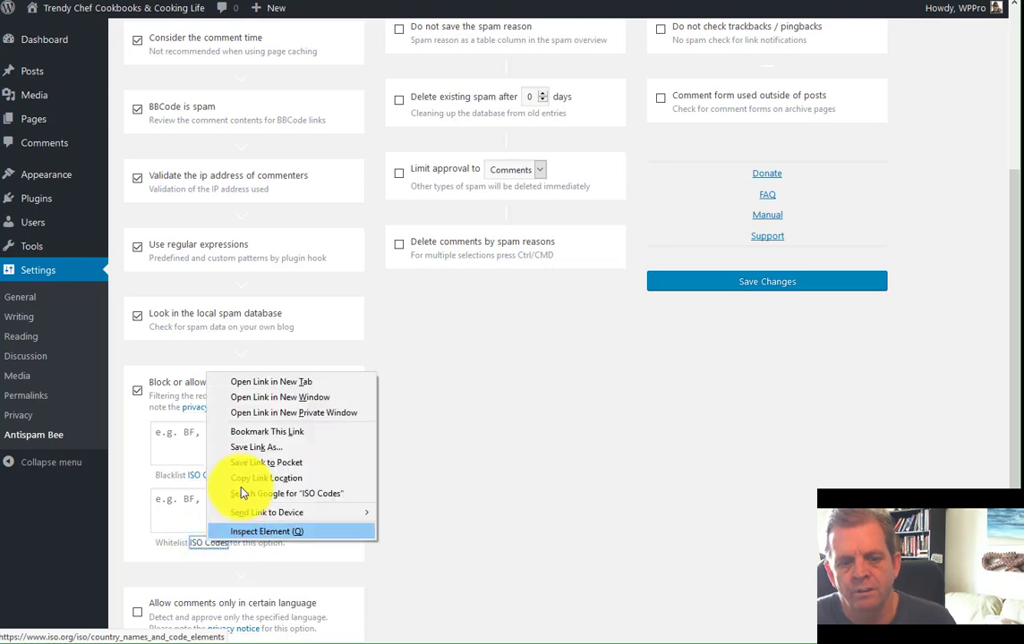
pyautogui.click(279, 320)
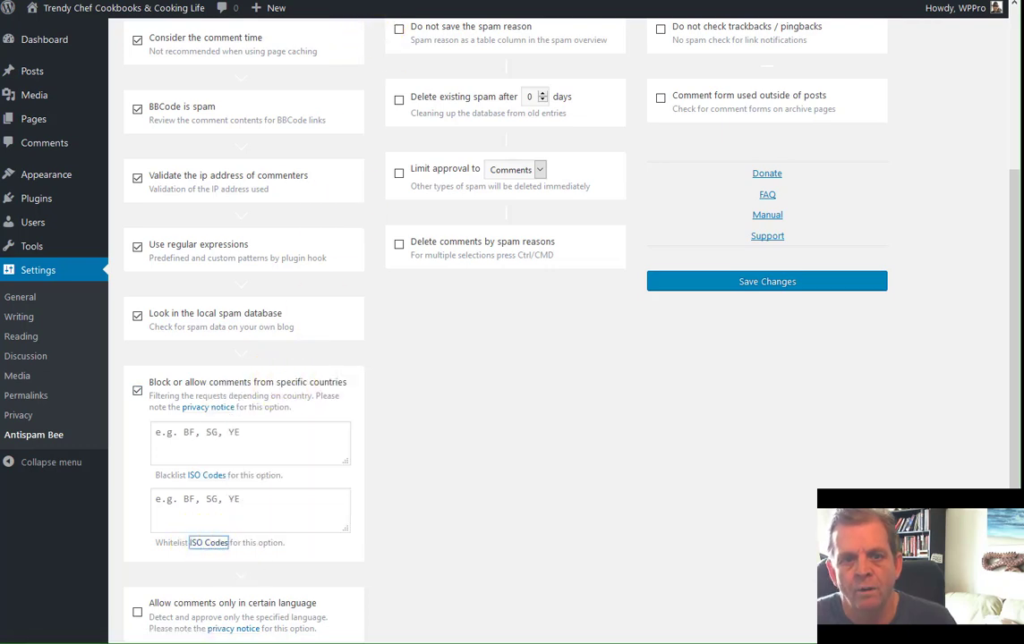
pyautogui.click(366, 0)
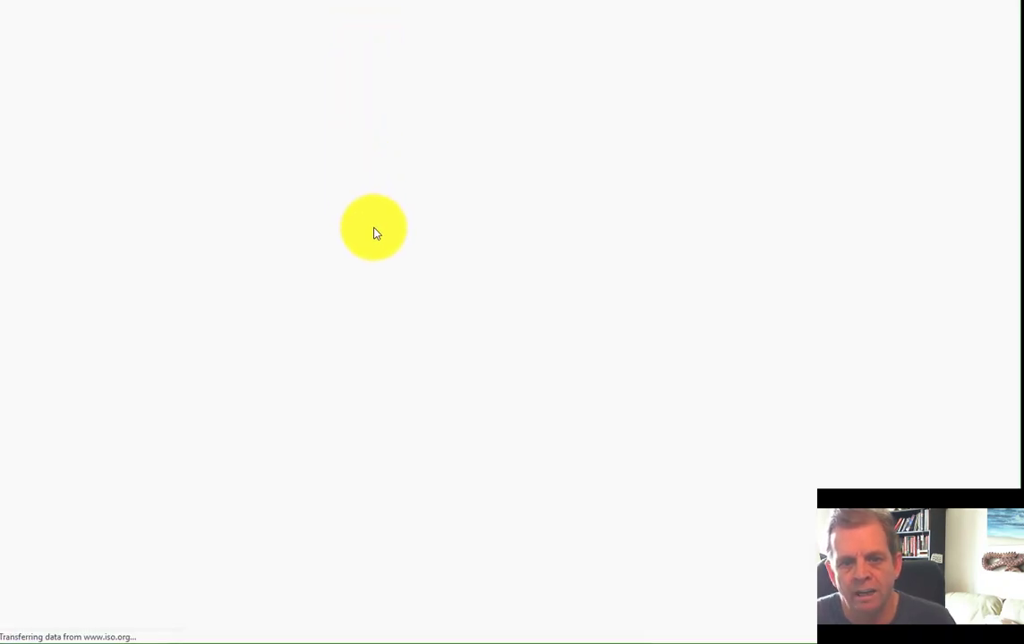
pyautogui.scroll(-8, 384, 259)
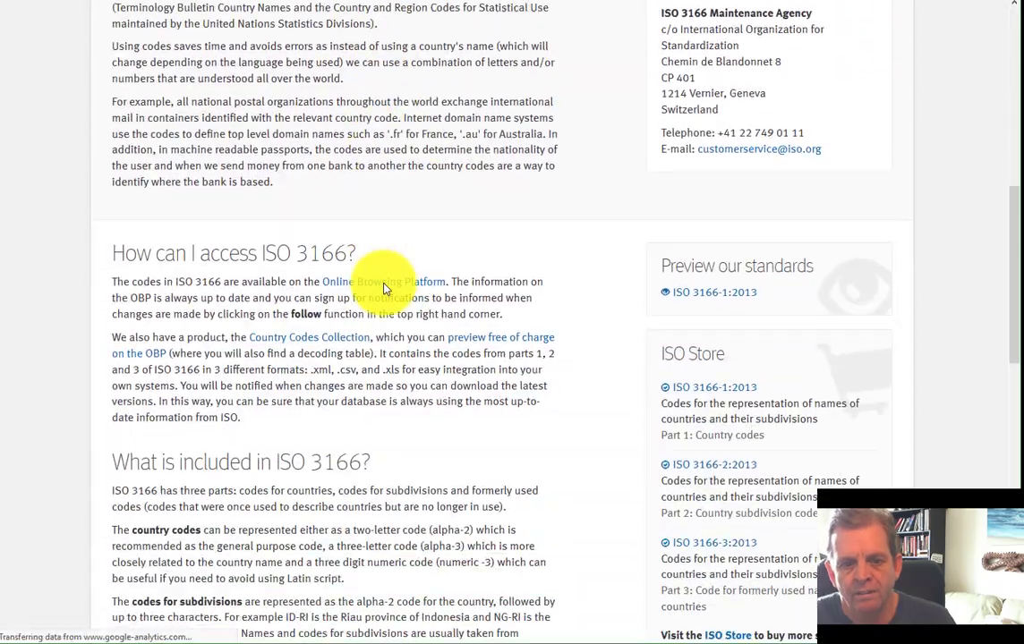
pyautogui.scroll(-10, 384, 288)
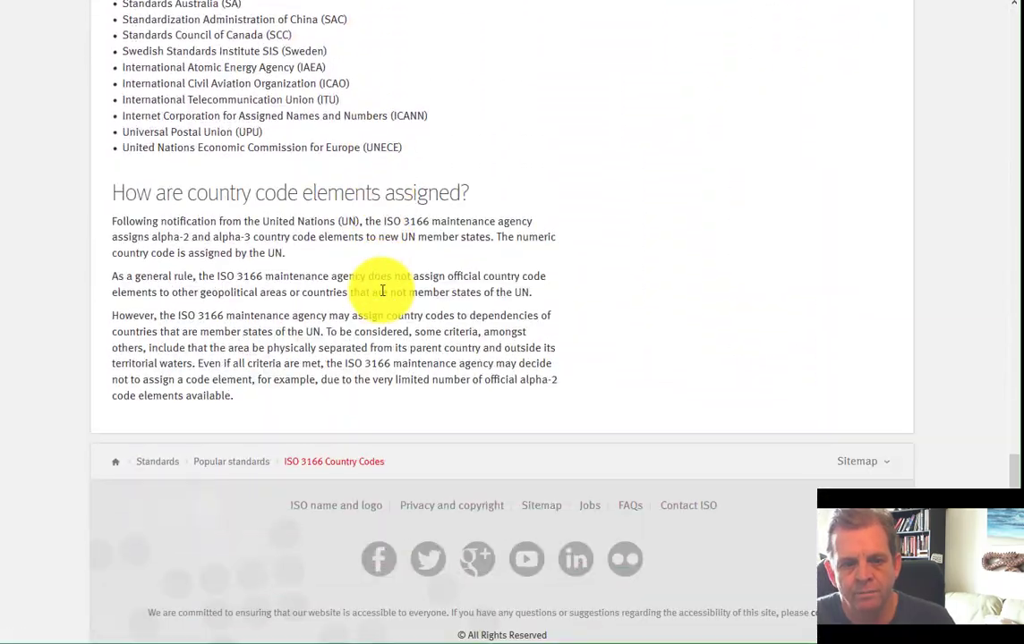
pyautogui.scroll(10, 382, 291)
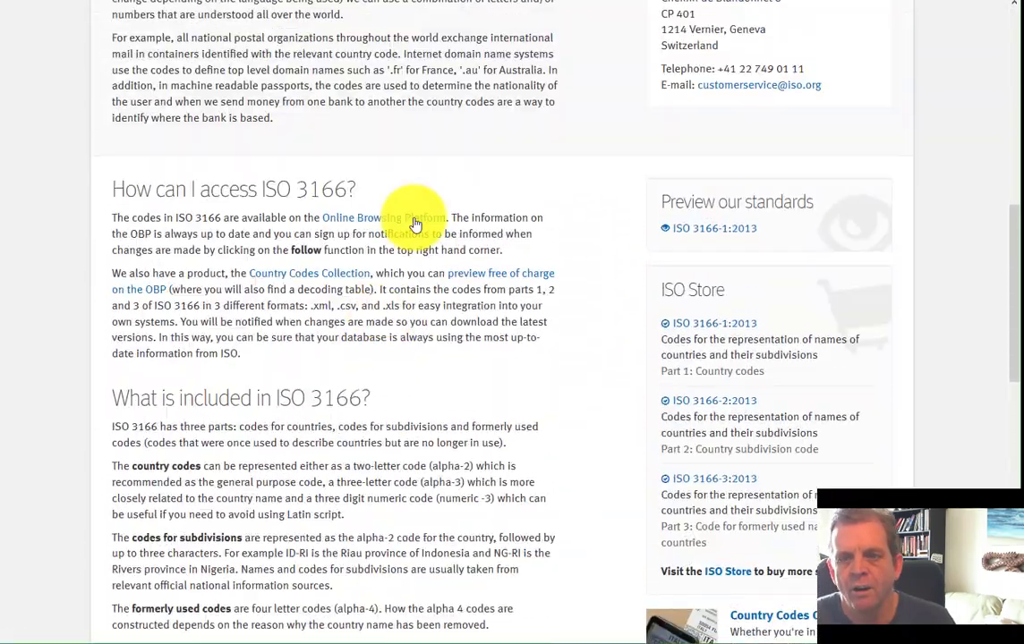
pyautogui.scroll(2, 419, 222)
# Back in Antispam Bee, untick country blocking and leave the language restriction off
pyautogui.hotkey('ctrl', 'w')
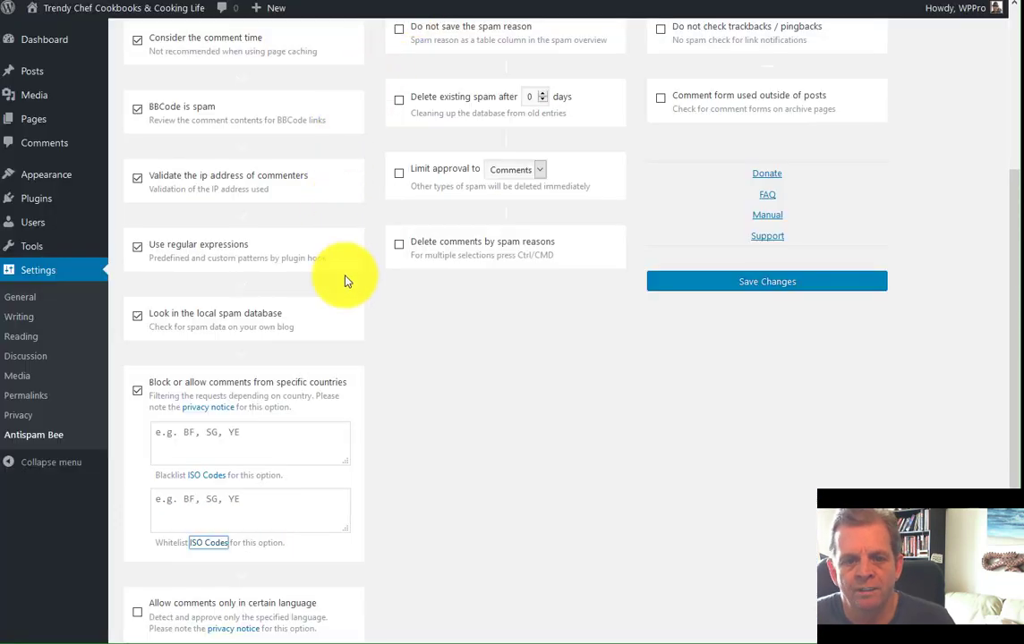
pyautogui.click(139, 395)
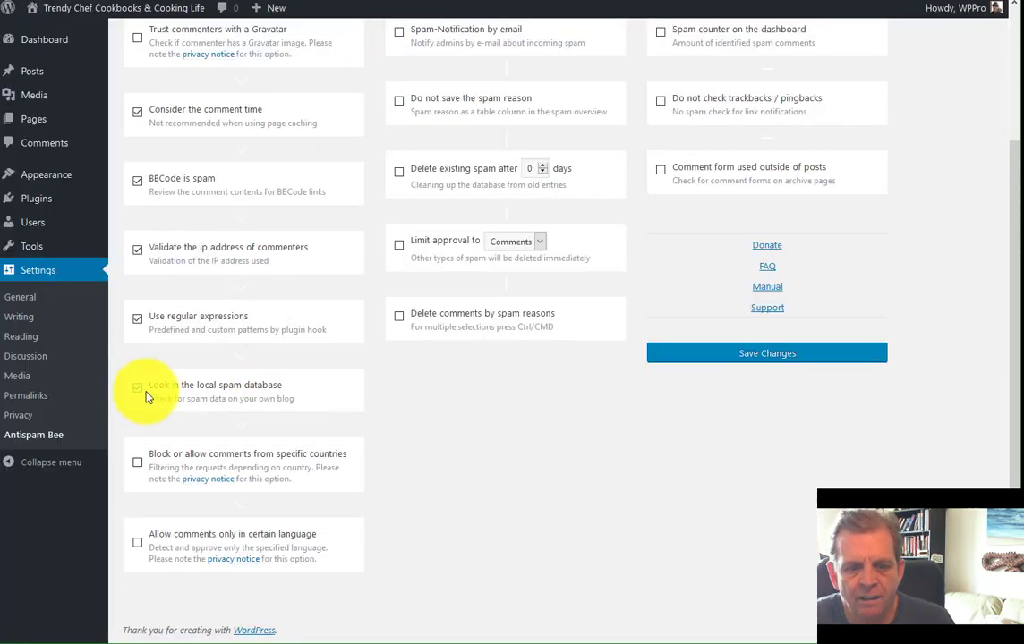
pyautogui.click(137, 547)
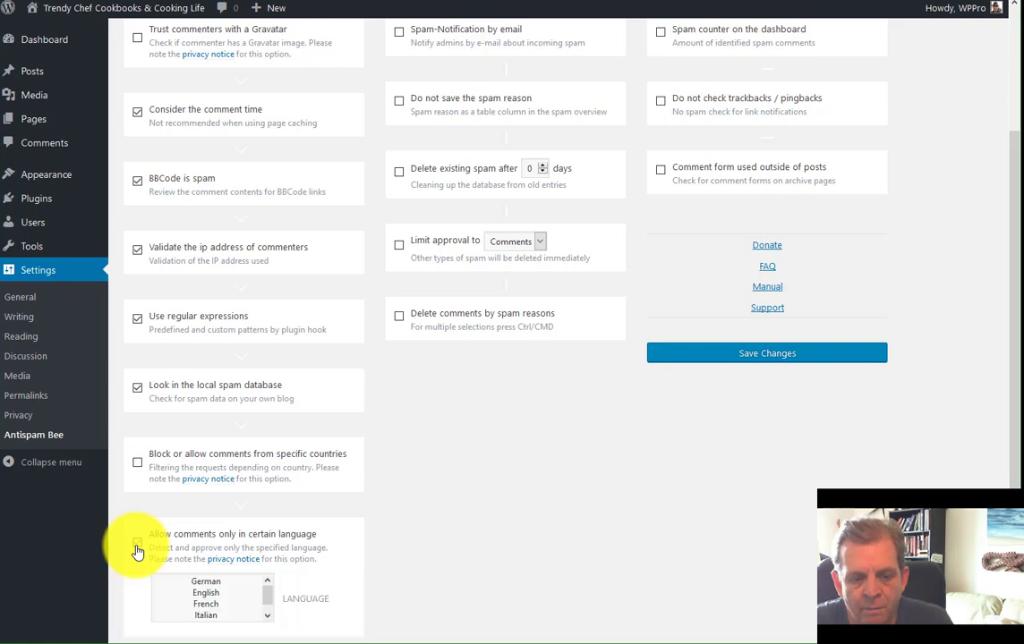
pyautogui.click(137, 547)
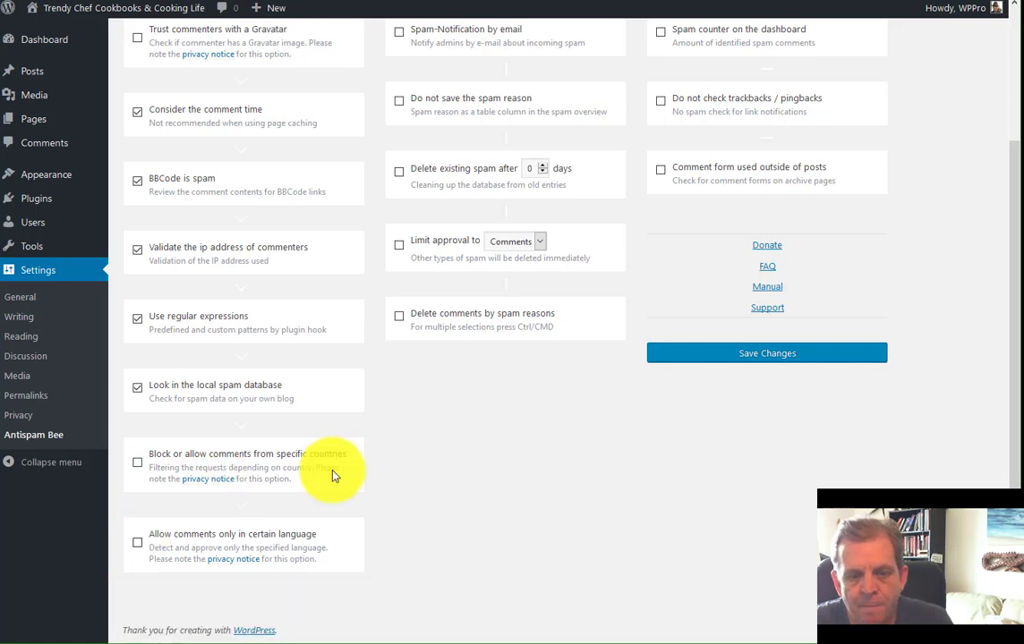
pyautogui.scroll(2, 407, 480)
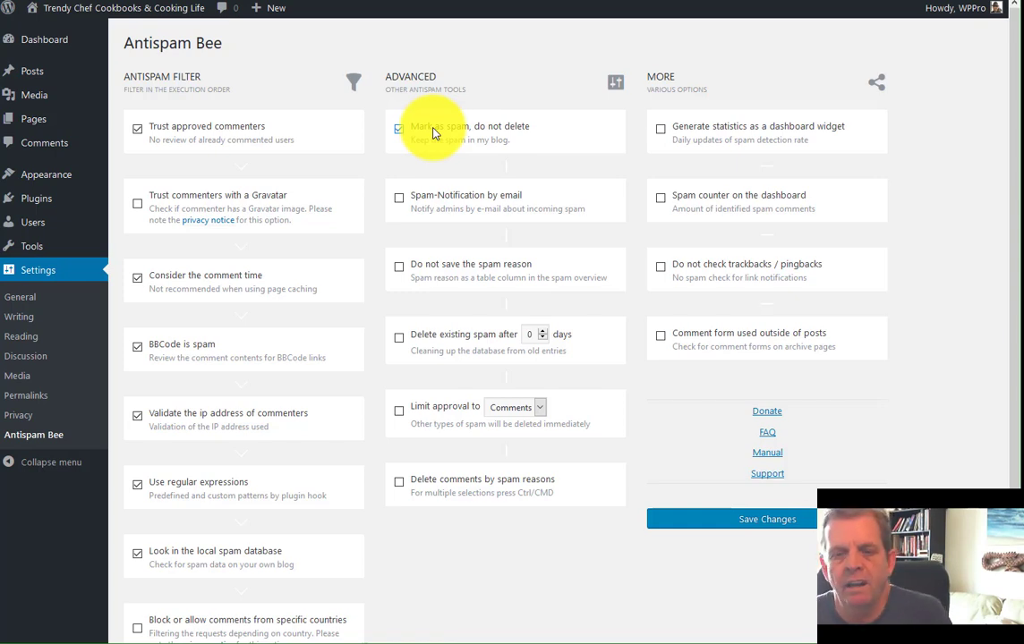
# Untick Mark as spam, do not delete, enable dashboard statistics and spam counter, then save
pyautogui.click(402, 134)
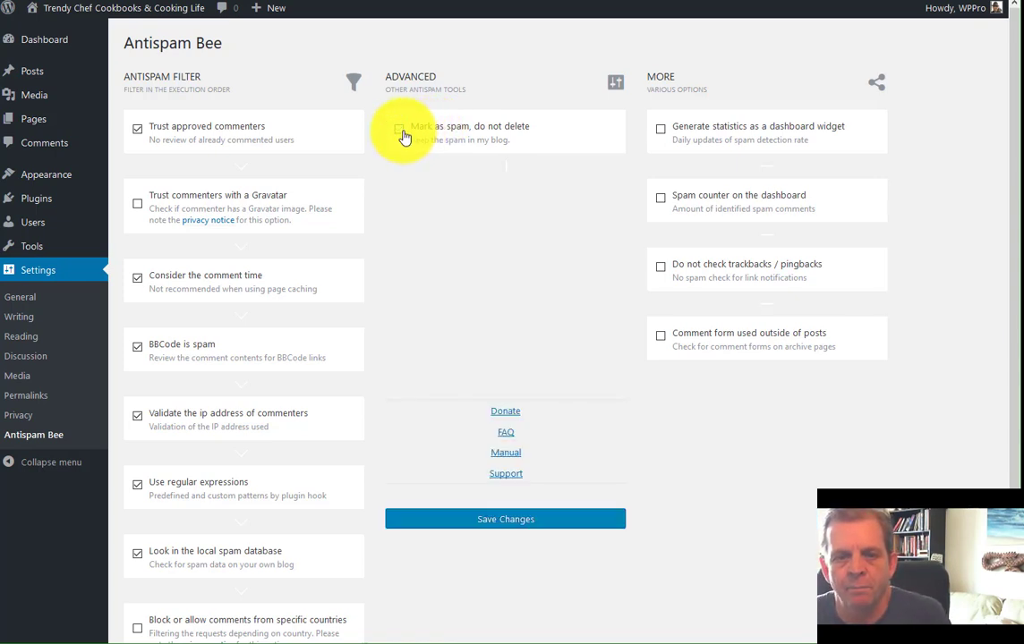
pyautogui.click(661, 131)
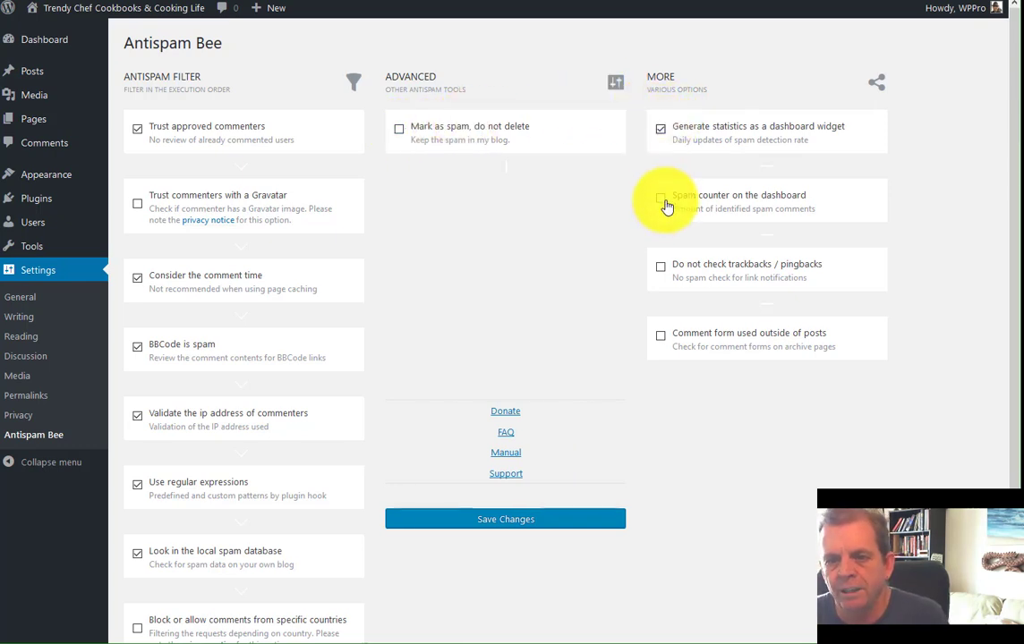
pyautogui.click(661, 197)
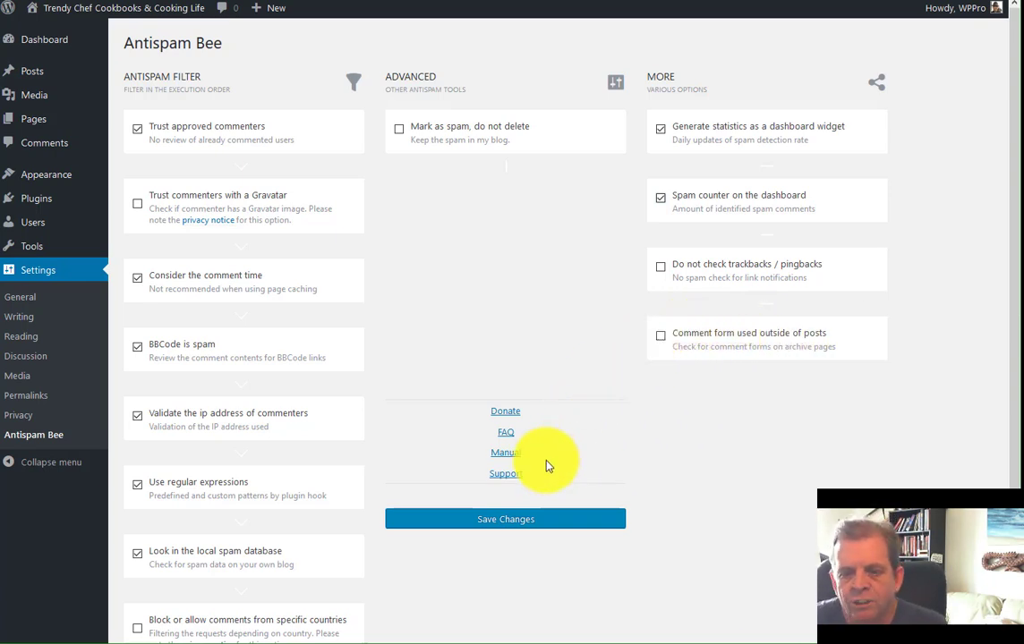
pyautogui.click(504, 523)
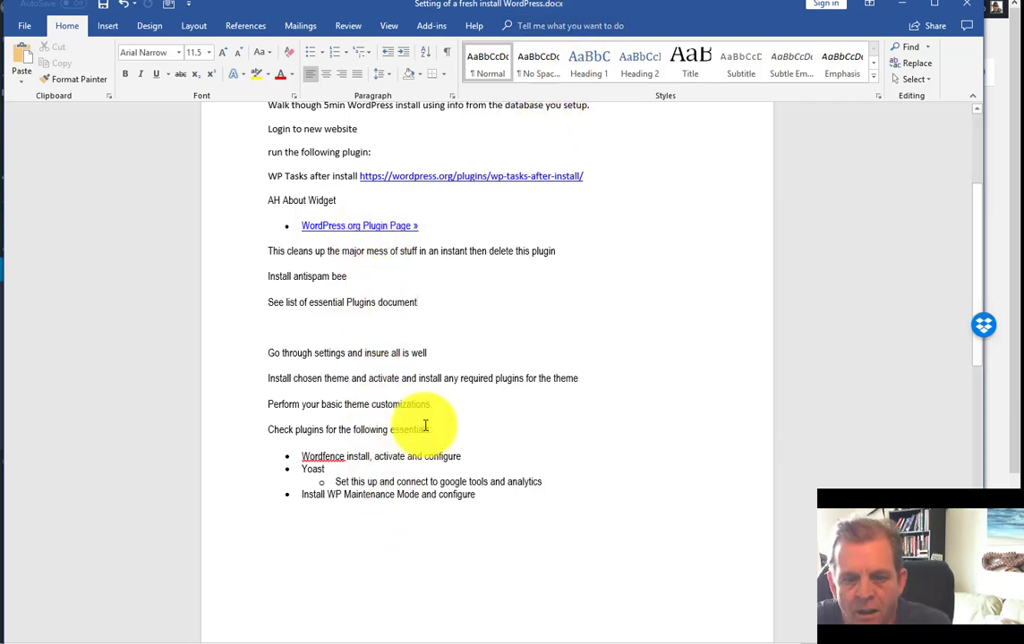
# Move the Word plugin checklist aside and scroll through it, then switch back to the browser
pyautogui.moveTo(549, 7); pyautogui.dragTo(0, 144)
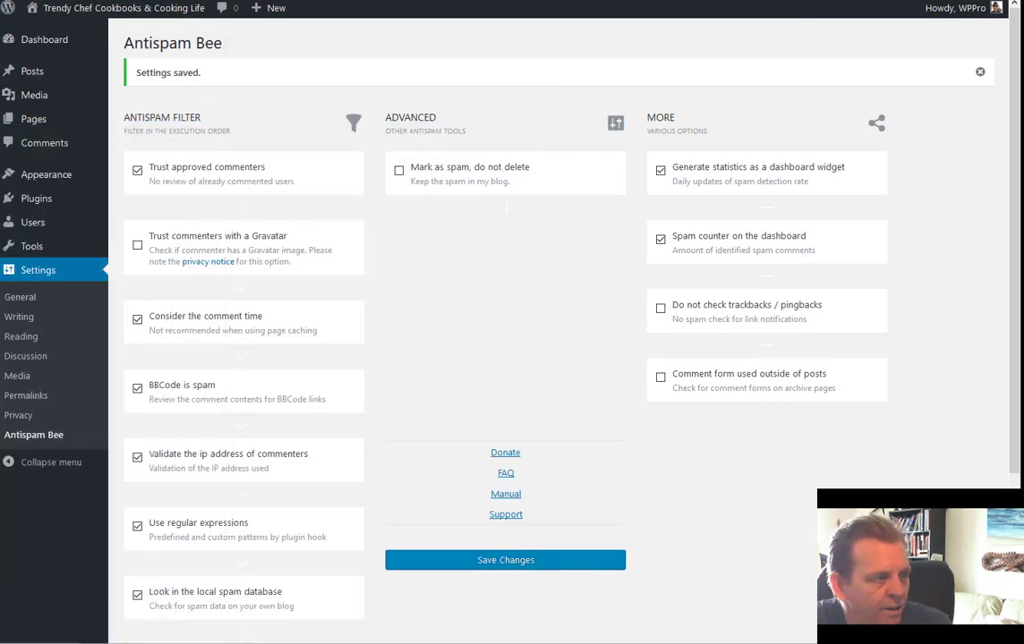
pyautogui.moveTo(0, 144); pyautogui.dragTo(666, 3)
pyautogui.scroll(-5, 610, 253)
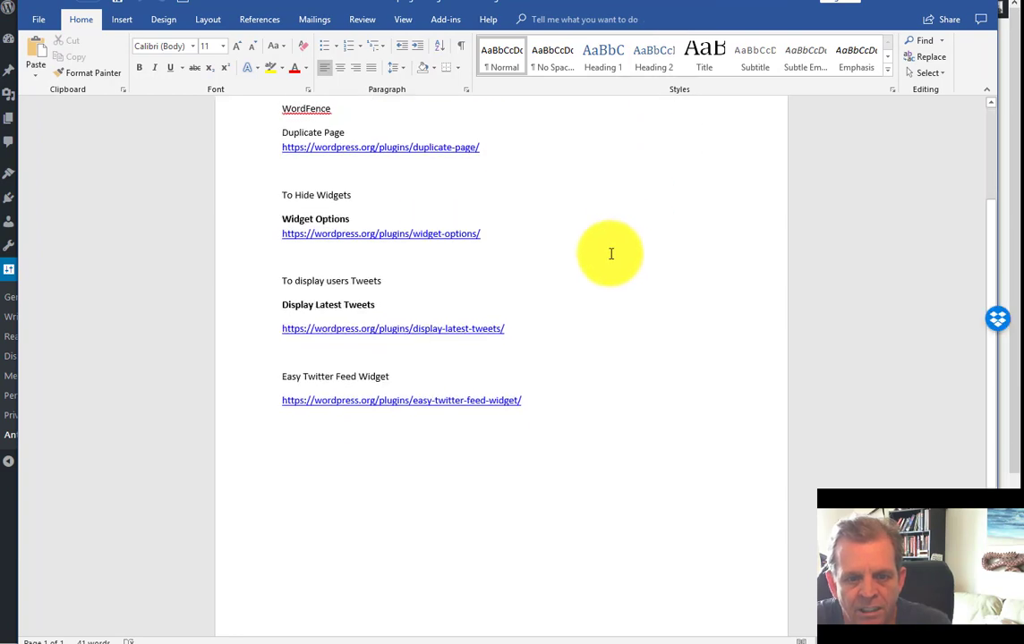
pyautogui.scroll(5, 595, 235)
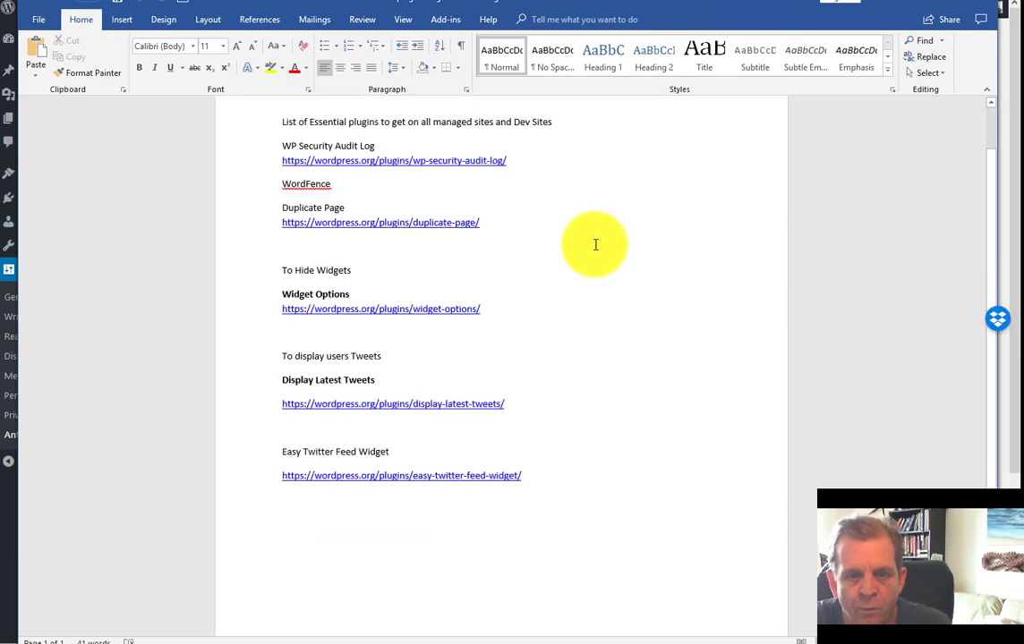
pyautogui.moveTo(566, 3); pyautogui.dragTo(0, 143)
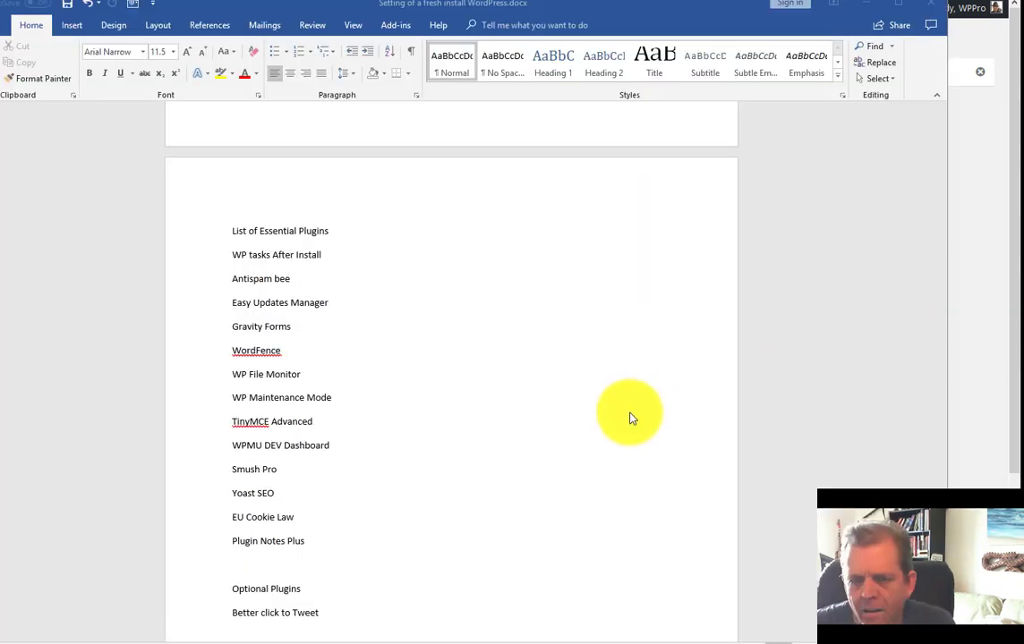
pyautogui.scroll(4, 622, 430)
pyautogui.scroll(-3, 618, 443)
pyautogui.scroll(-3, 617, 443)
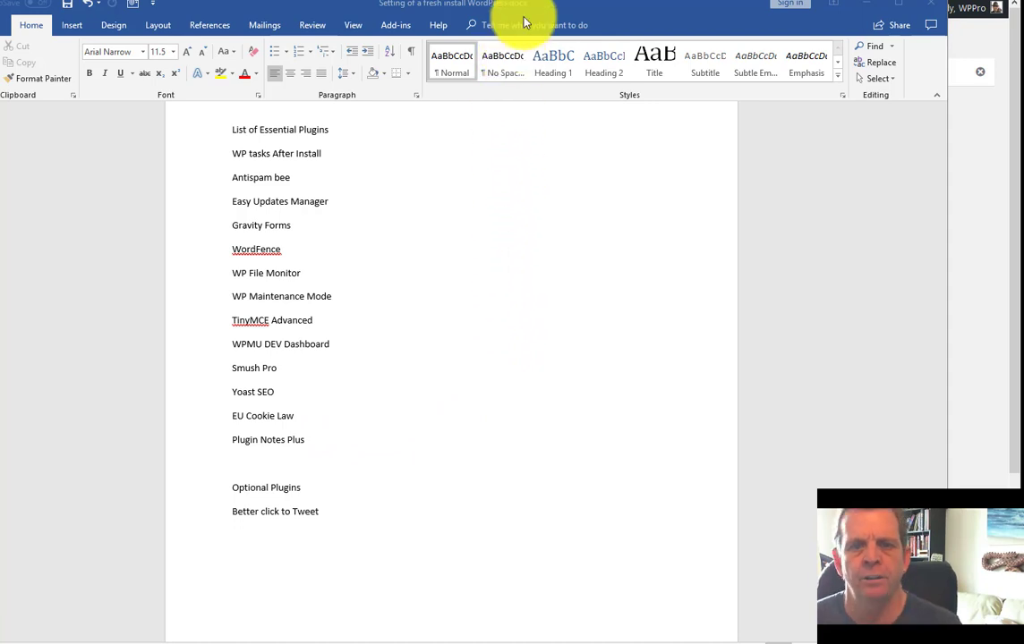
pyautogui.hotkey('alt', 'Tab')
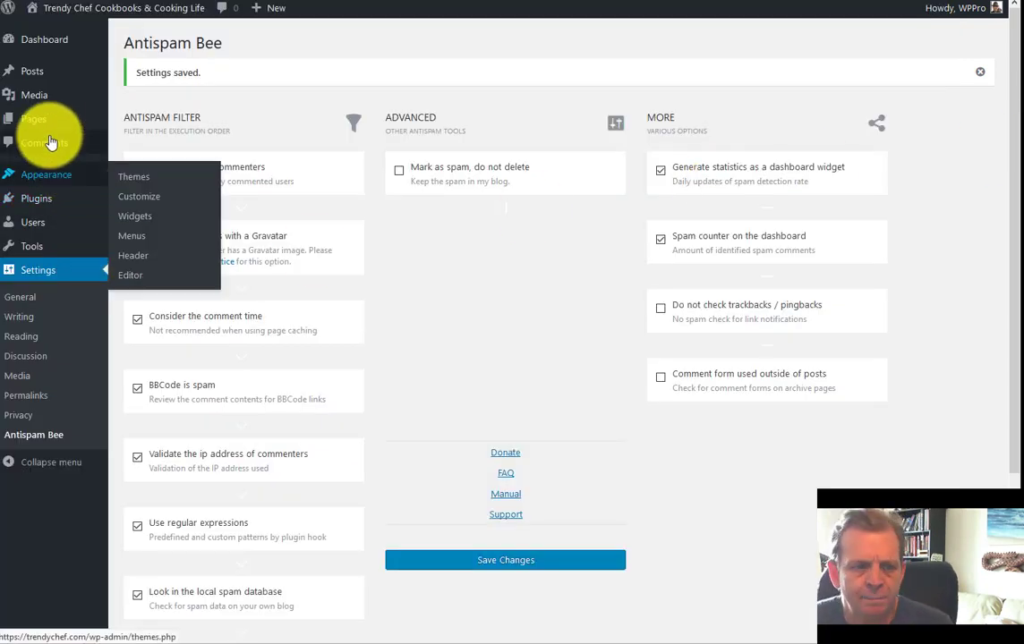
# Search 'wp ma', install and activate WP Maintenance Mode, and open its settings
pyautogui.moveTo(93, 211)
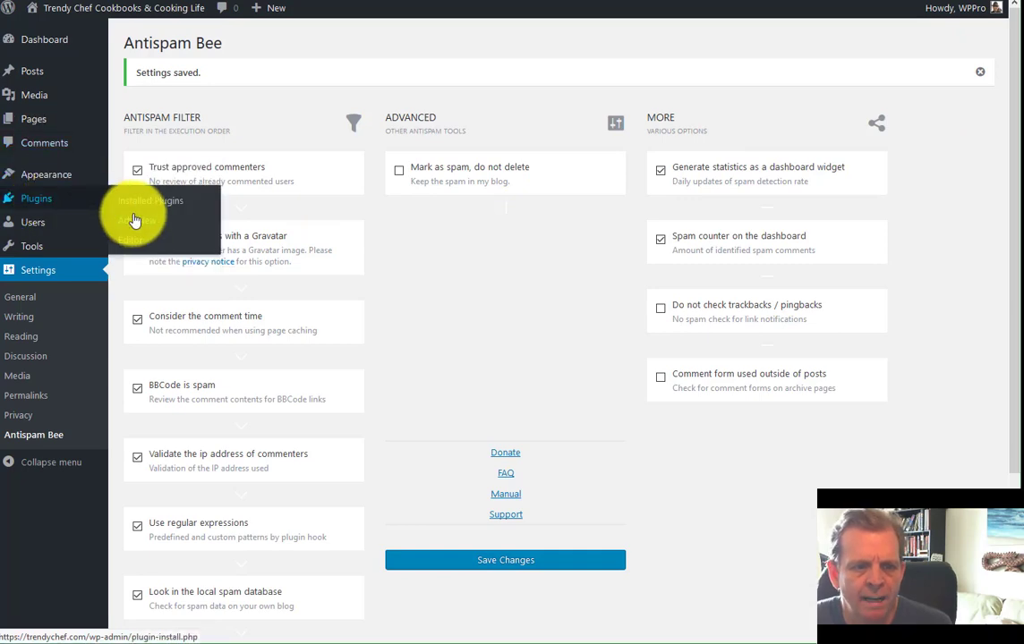
pyautogui.click(124, 218)
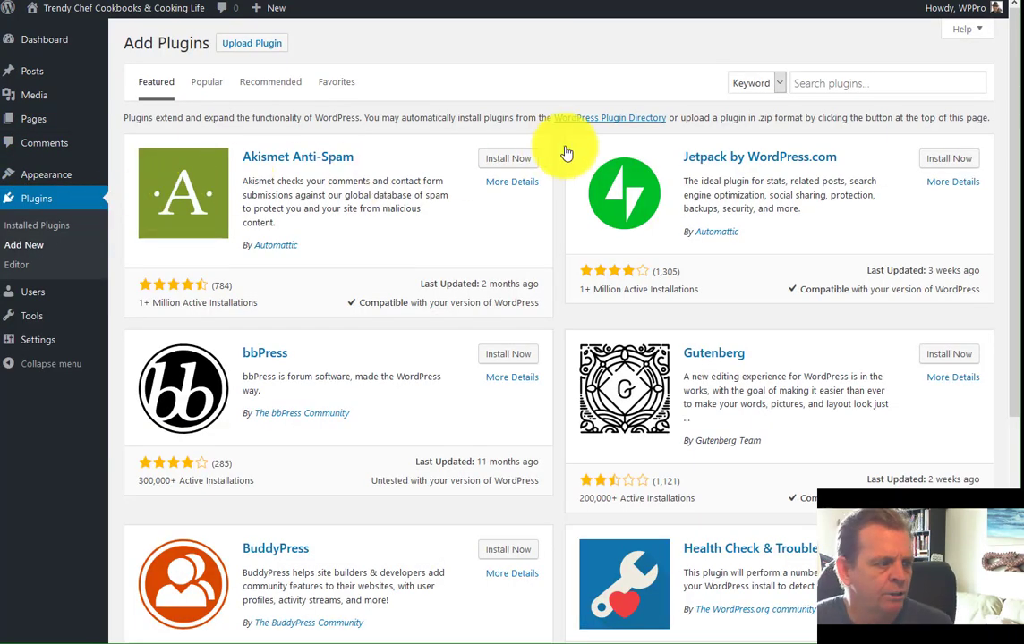
pyautogui.click(823, 83)
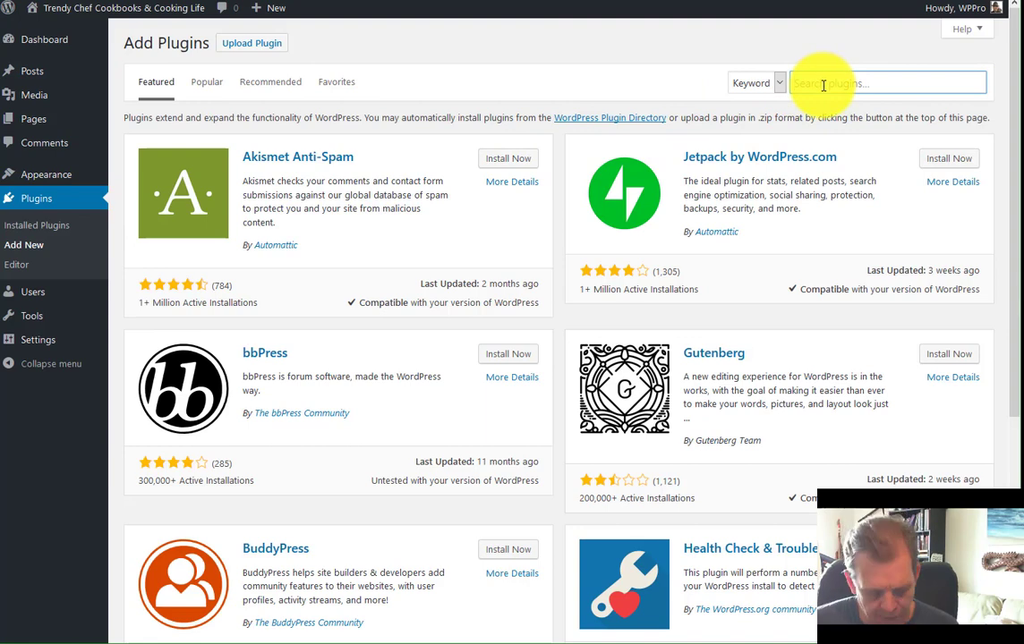
pyautogui.write('wp ma')
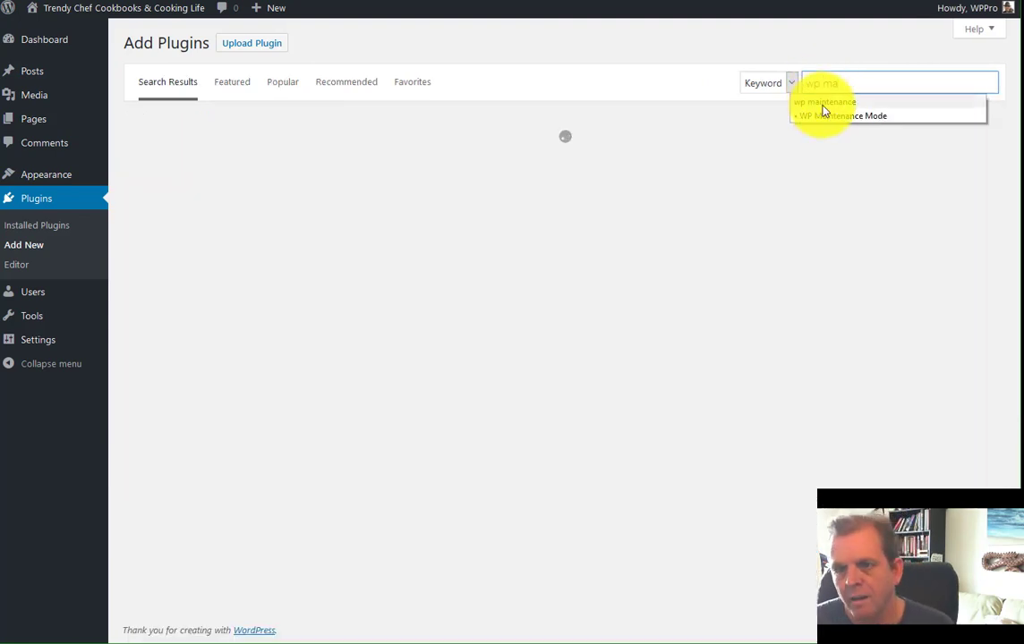
pyautogui.click(822, 103)
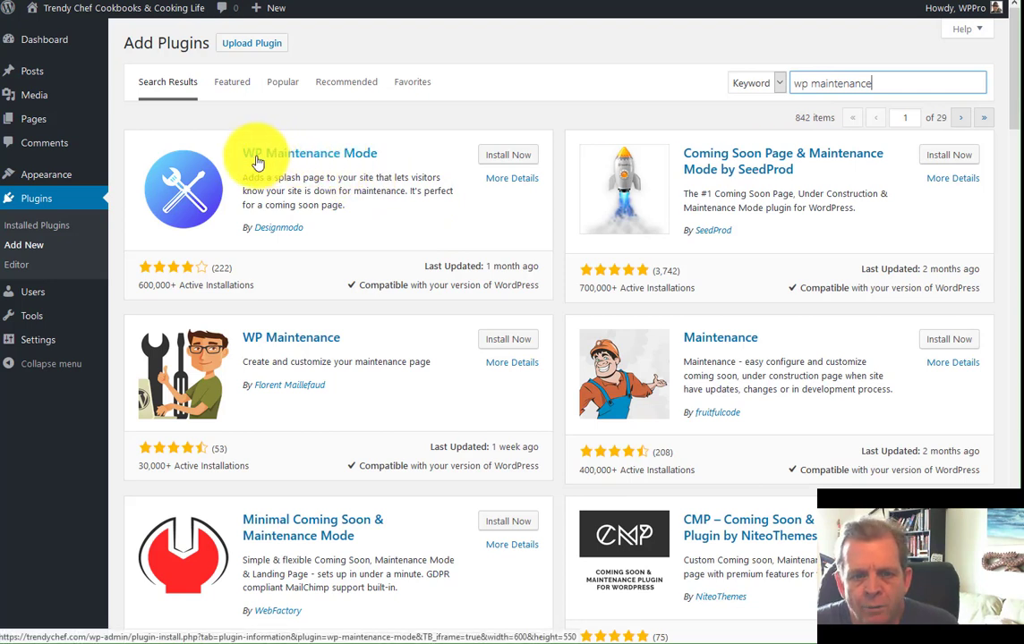
pyautogui.click(512, 155)
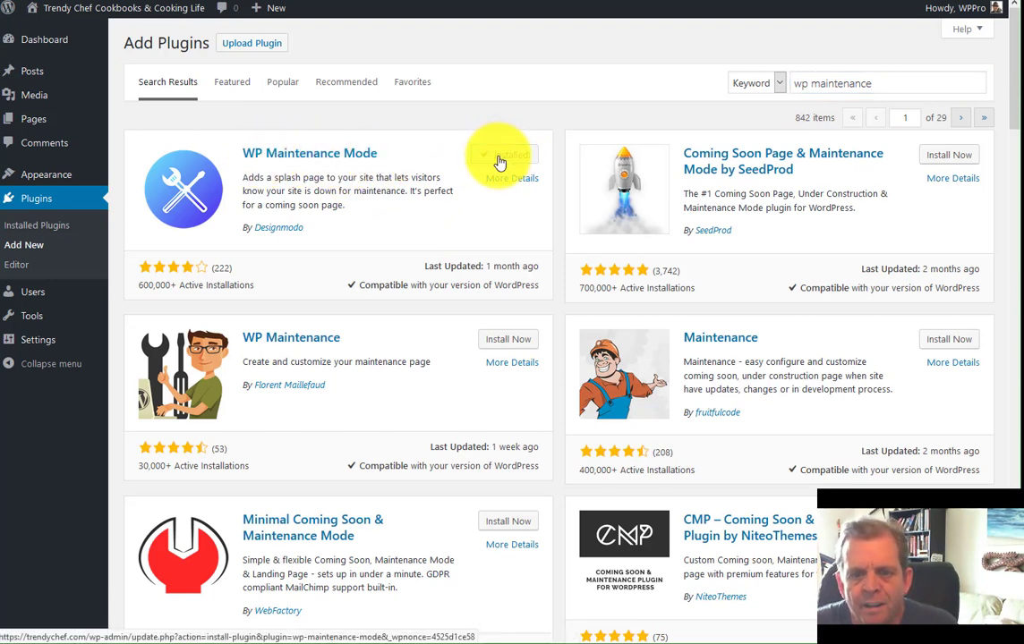
pyautogui.click(492, 159)
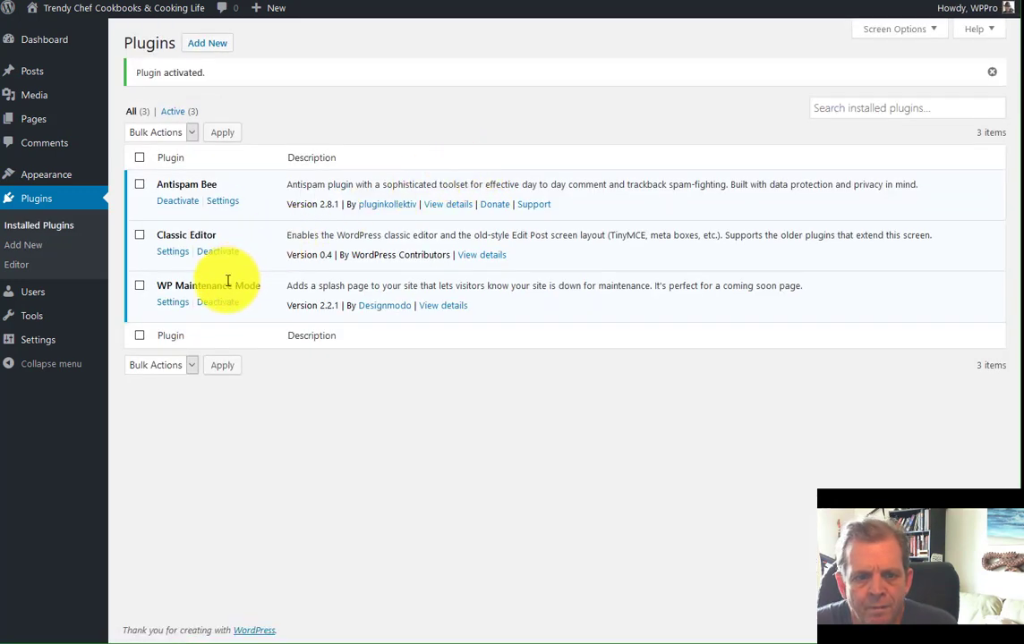
pyautogui.click(175, 304)
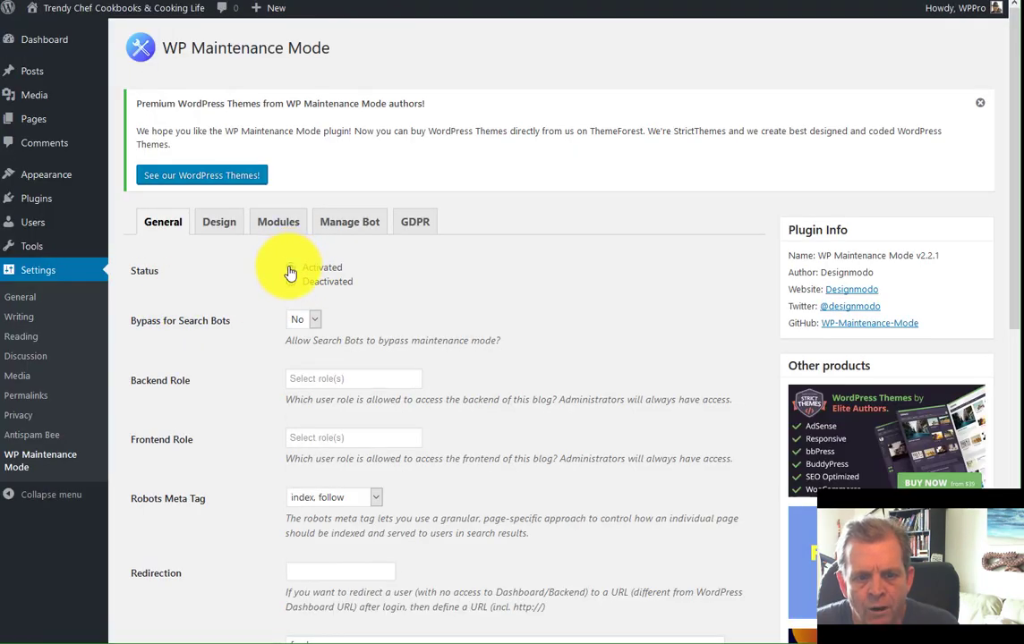
# Save the General tab with maintenance Status set to Activated
pyautogui.scroll(-2, 286, 273)
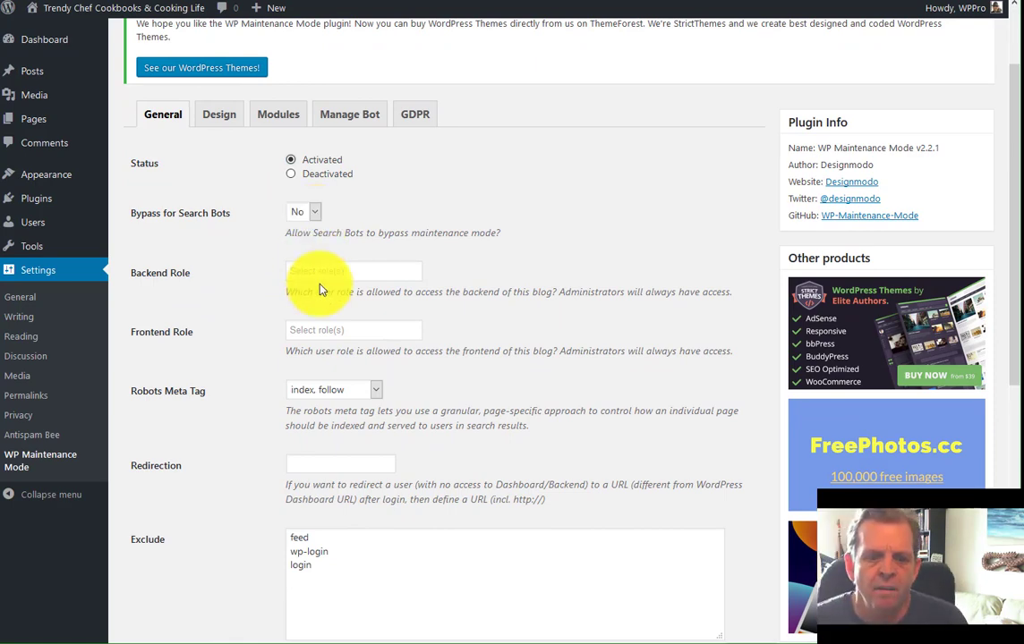
pyautogui.scroll(-3, 314, 295)
pyautogui.scroll(-1, 307, 379)
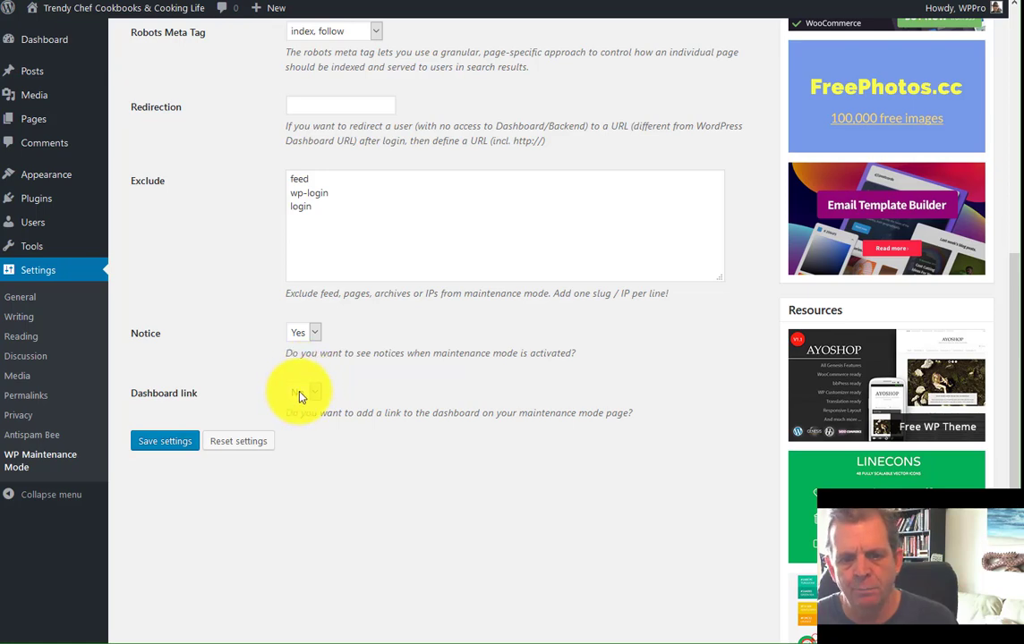
pyautogui.scroll(5, 302, 396)
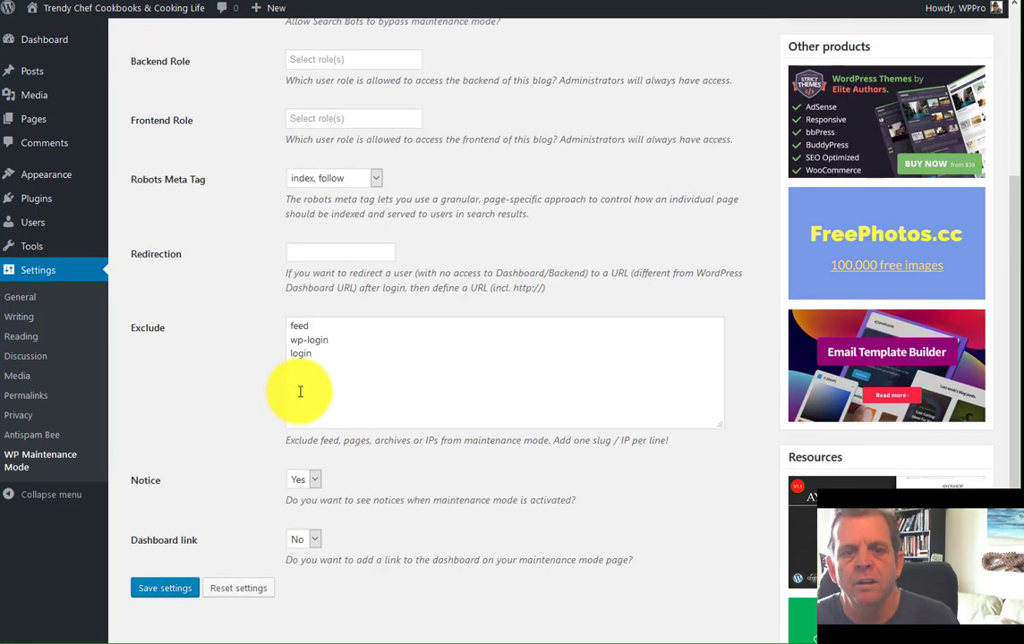
pyautogui.scroll(-4, 277, 365)
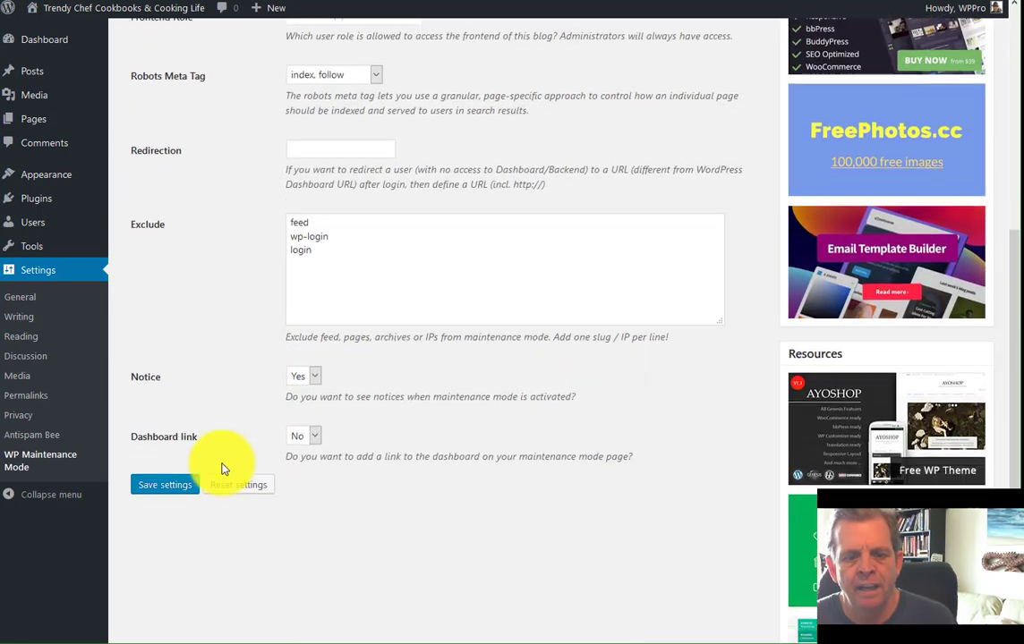
pyautogui.click(173, 478)
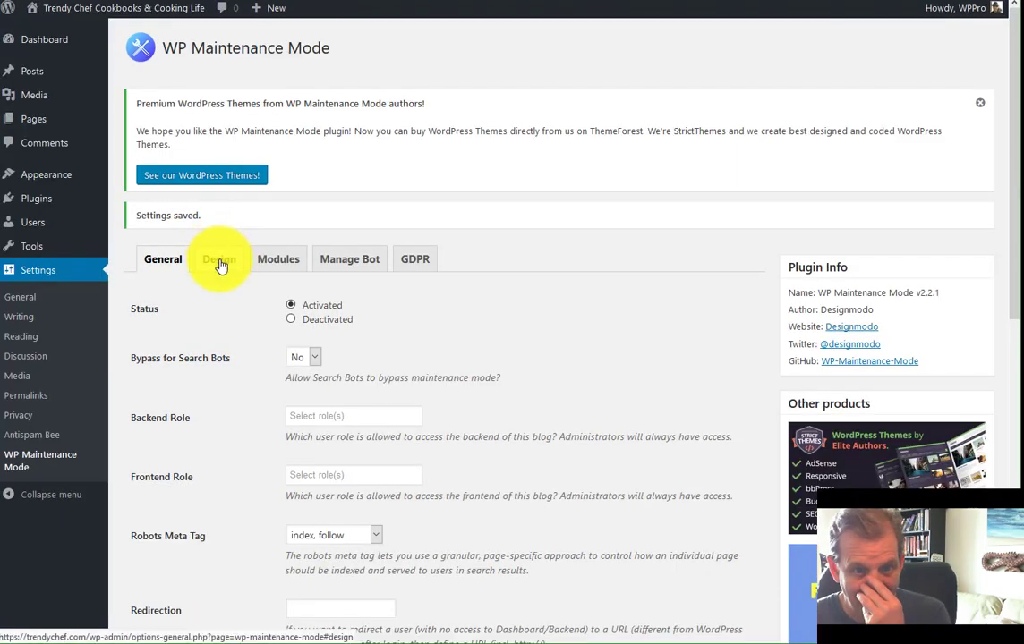
# On the Design tab, replace the maintenance page Title with 'Under Development'
pyautogui.click(219, 261)
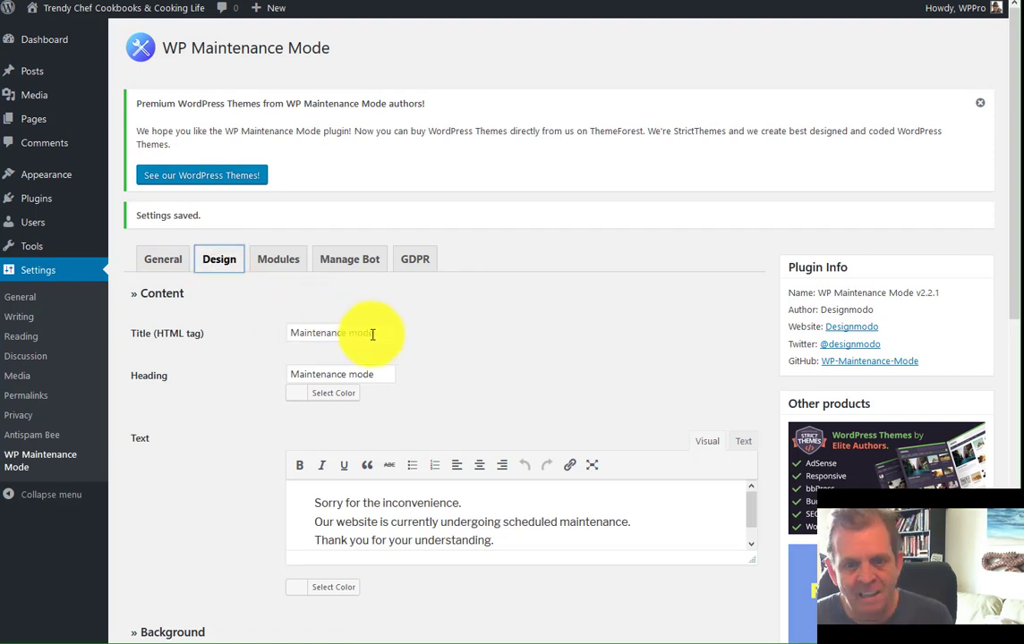
pyautogui.moveTo(380, 331); pyautogui.dragTo(266, 325)
pyautogui.press('BackSpace')
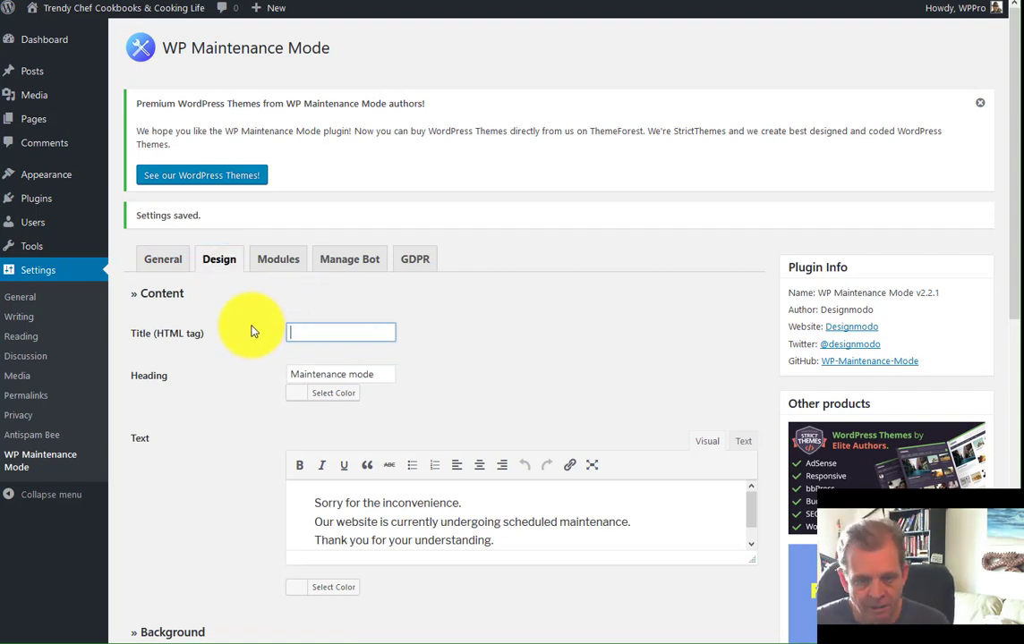
pyautogui.click(304, 332)
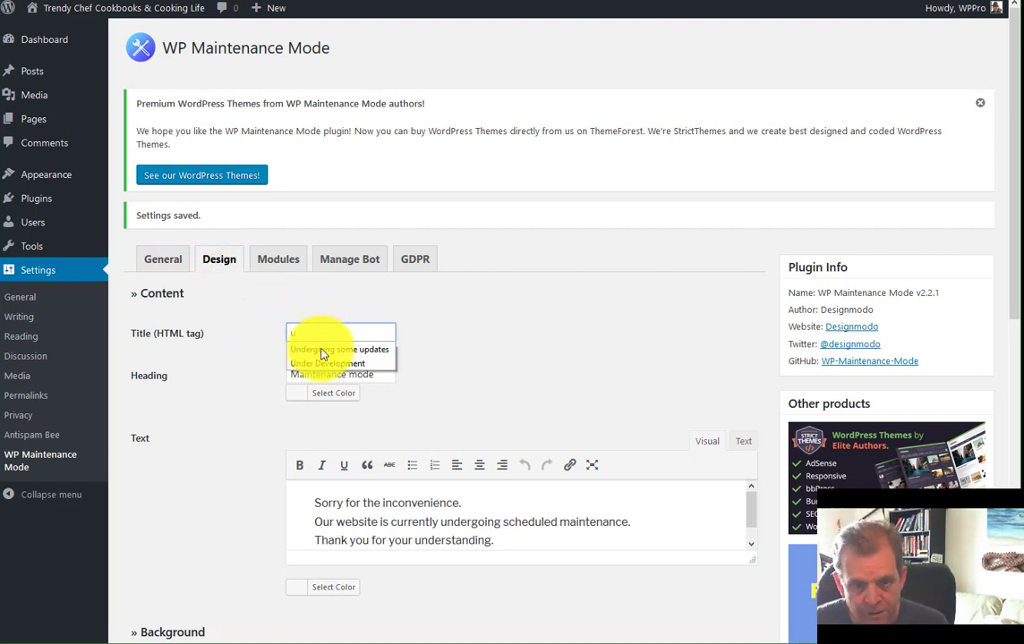
pyautogui.write('u')
pyautogui.click(325, 364)
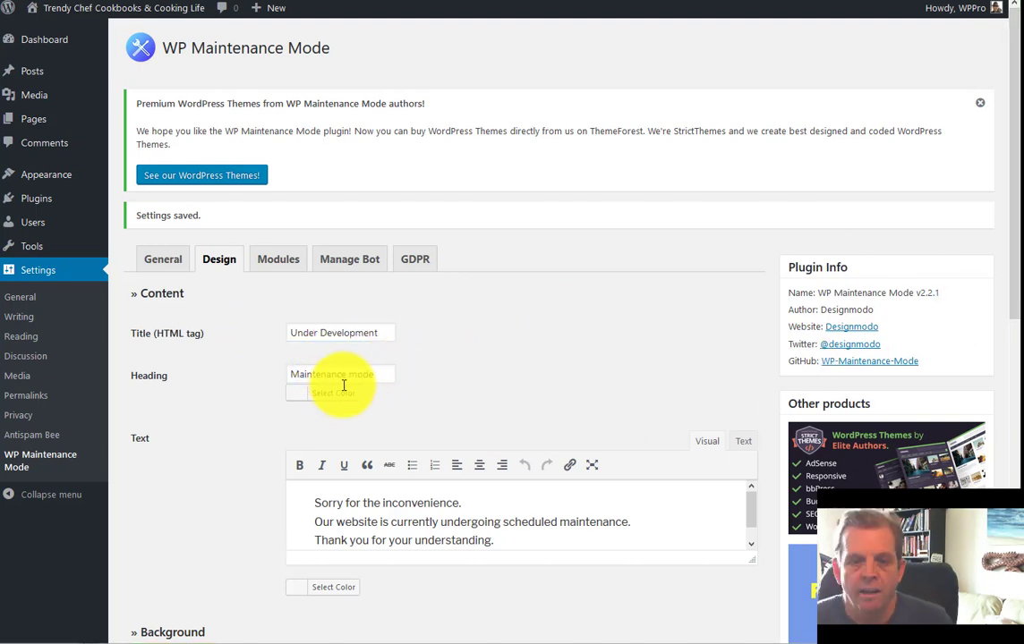
# Set the Heading to 'Under Development' and delete the default message text
pyautogui.moveTo(292, 375); pyautogui.dragTo(392, 379)
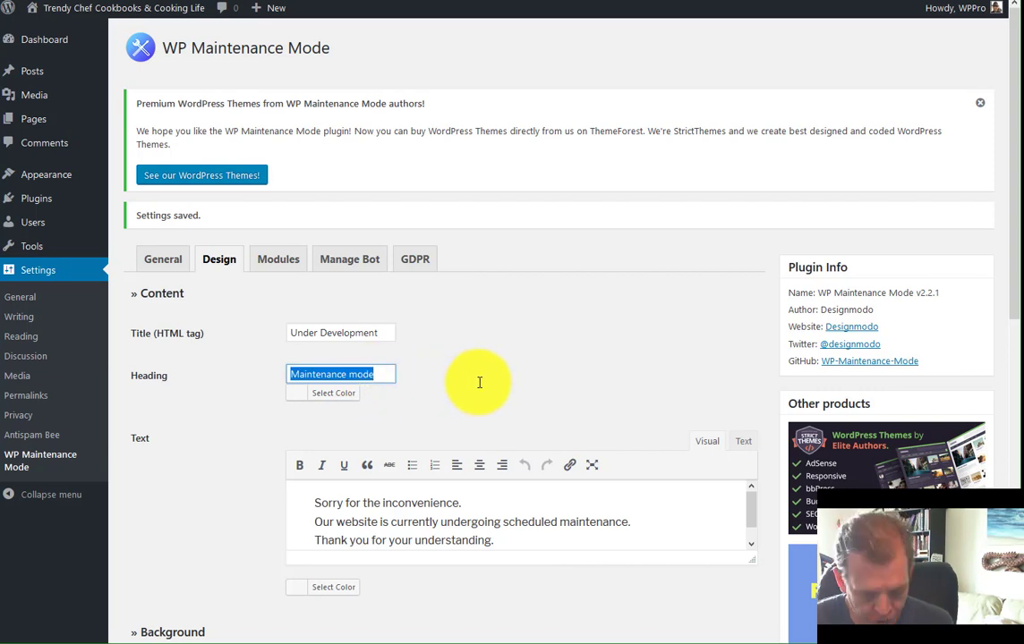
pyautogui.write('u')
pyautogui.click(366, 407)
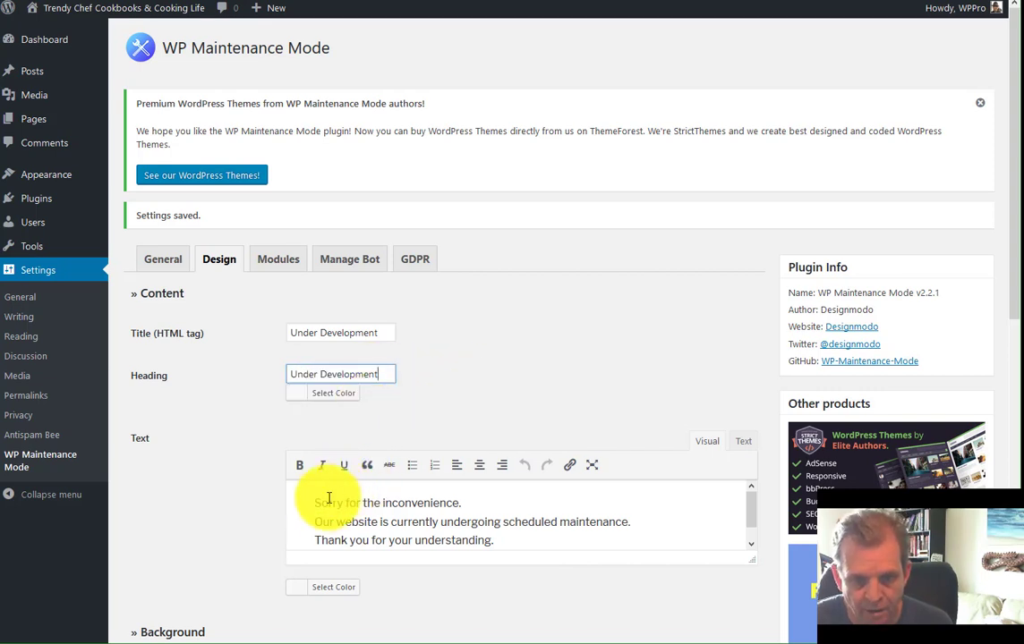
pyautogui.moveTo(315, 502); pyautogui.dragTo(736, 575)
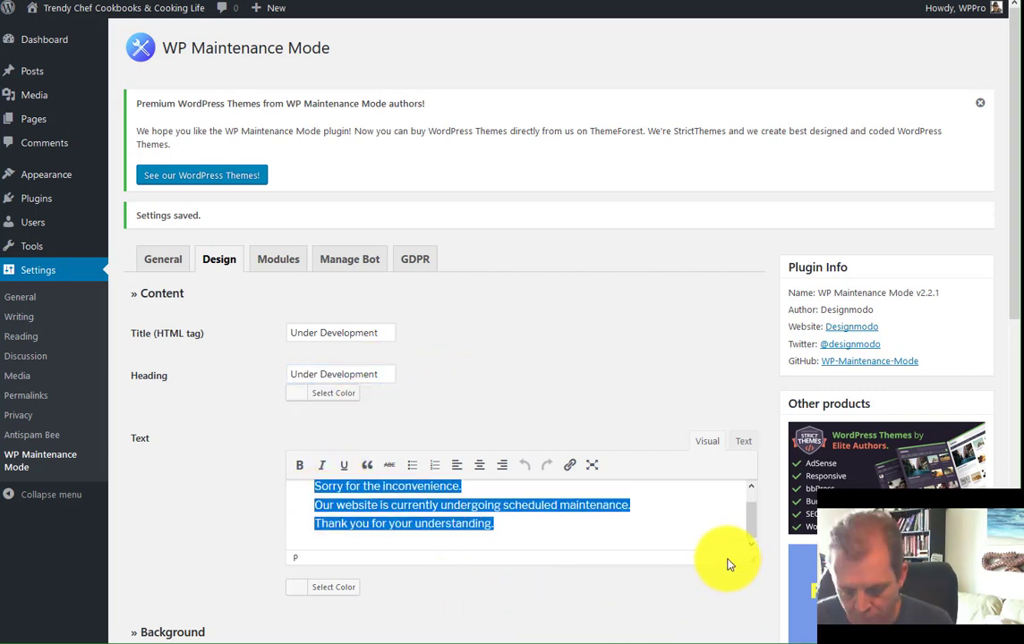
pyautogui.press('BackSpace')
pyautogui.scroll(-2, 698, 534)
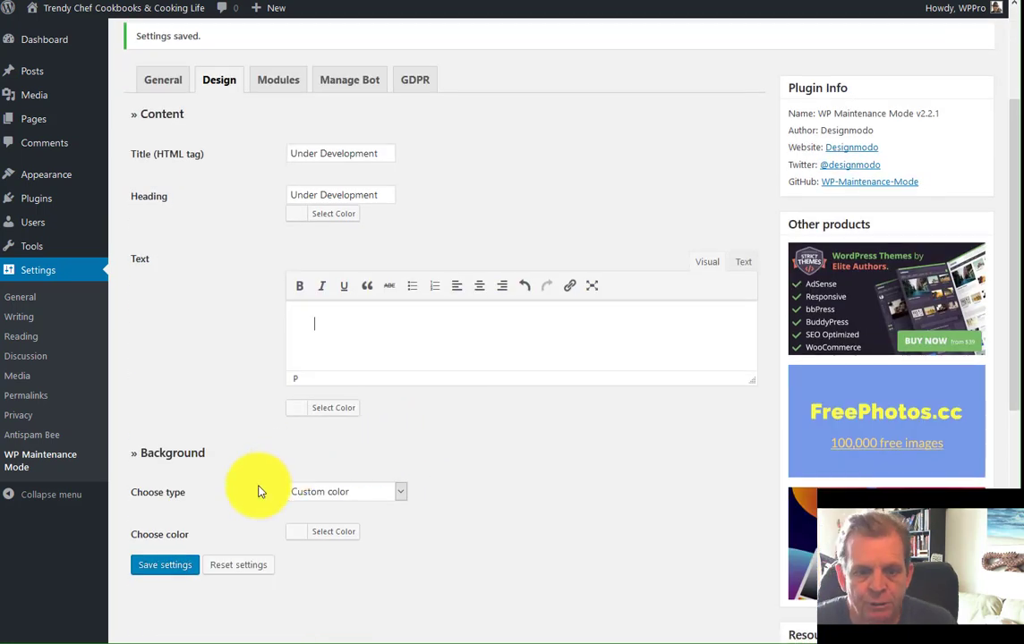
# Save the updated maintenance page content
pyautogui.click(178, 563)
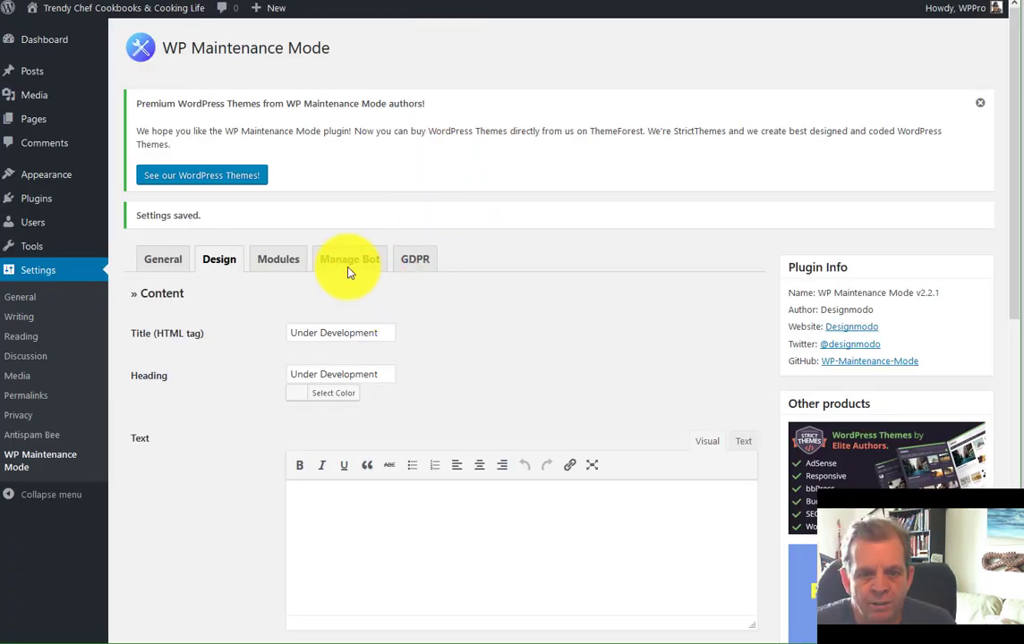
pyautogui.scroll(-1, 315, 377)
pyautogui.scroll(-3, 315, 377)
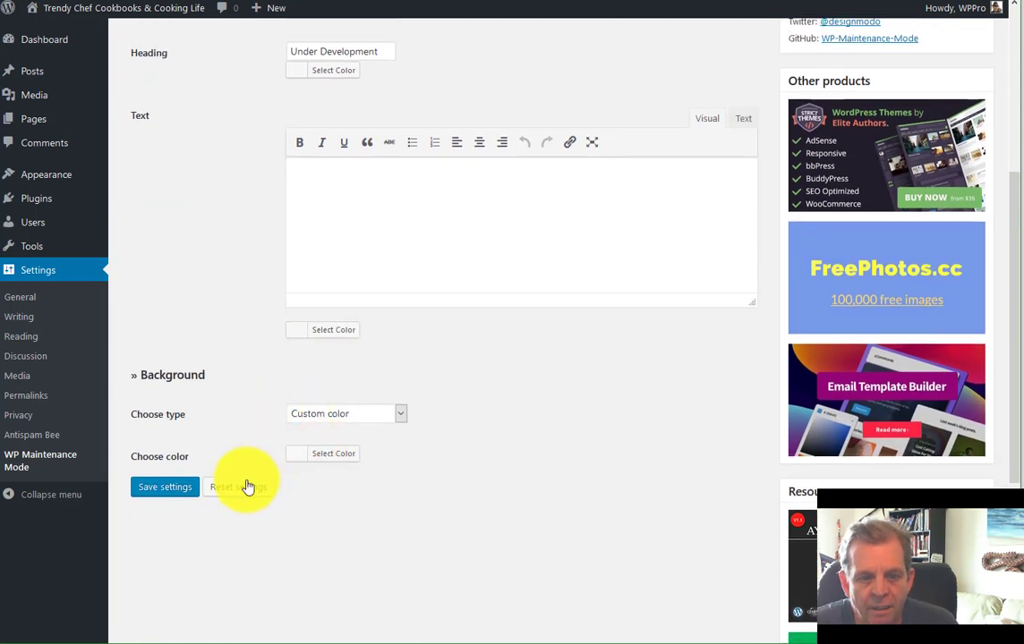
# Set the background to Uploaded background using the uploaded image bigstock-125720063.jpg
pyautogui.click(364, 421)
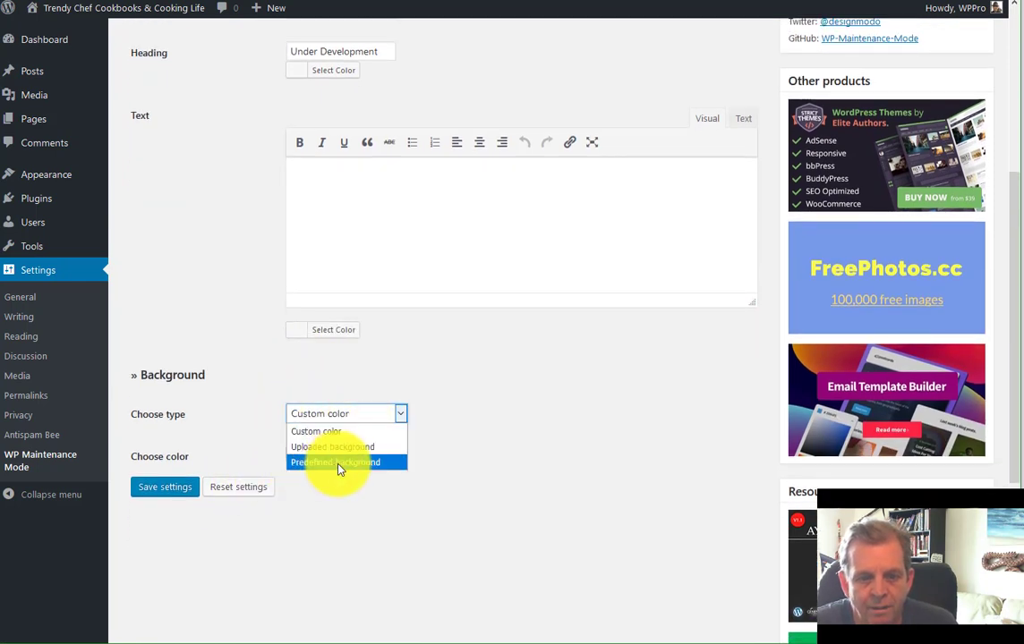
pyautogui.click(350, 449)
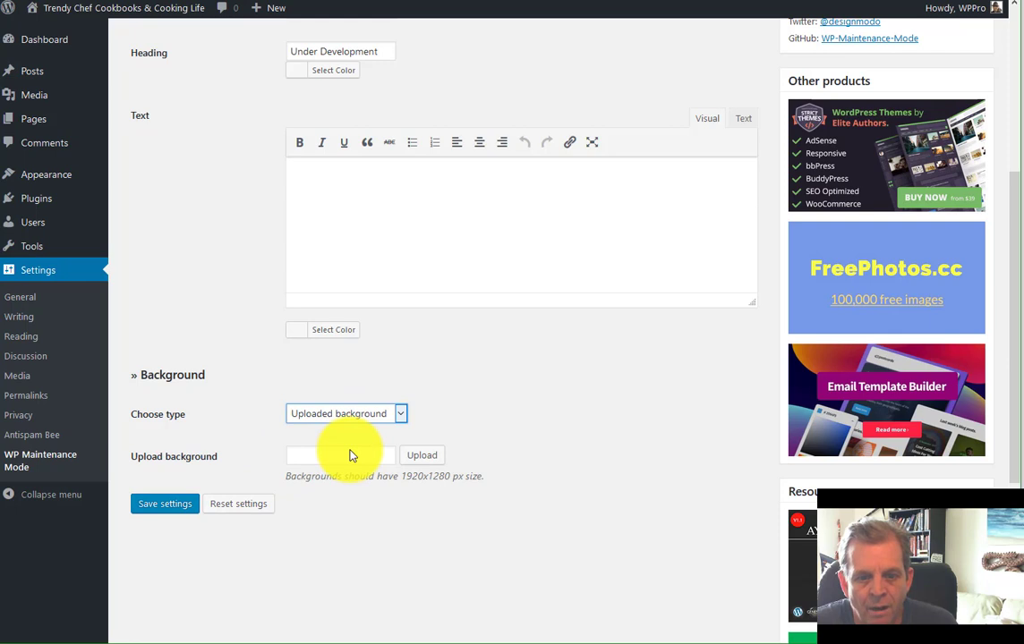
pyautogui.click(420, 459)
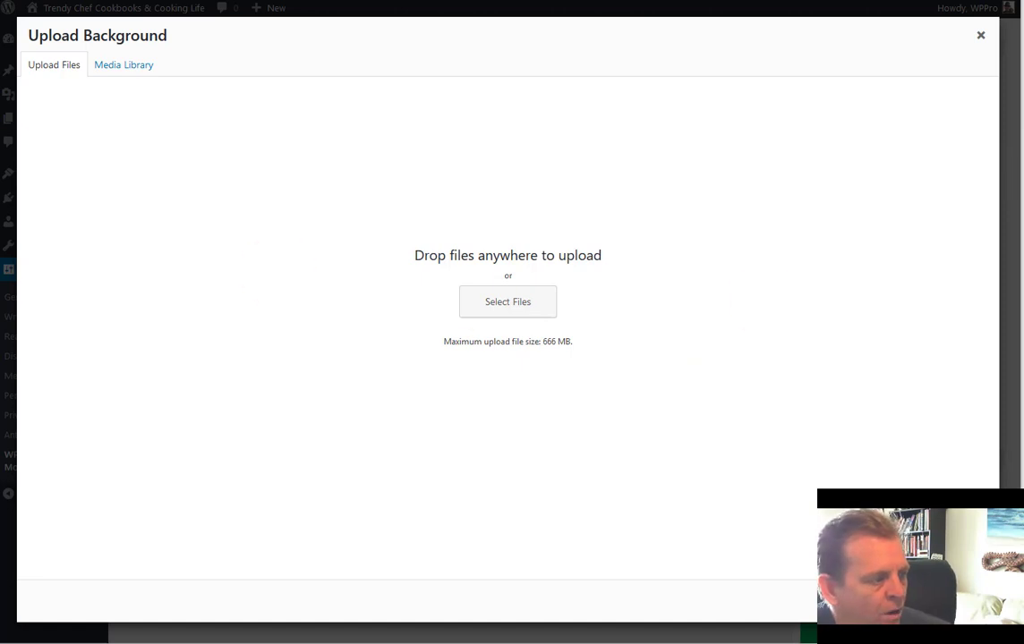
pyautogui.moveTo(411, 350); pyautogui.dragTo(383, 313)
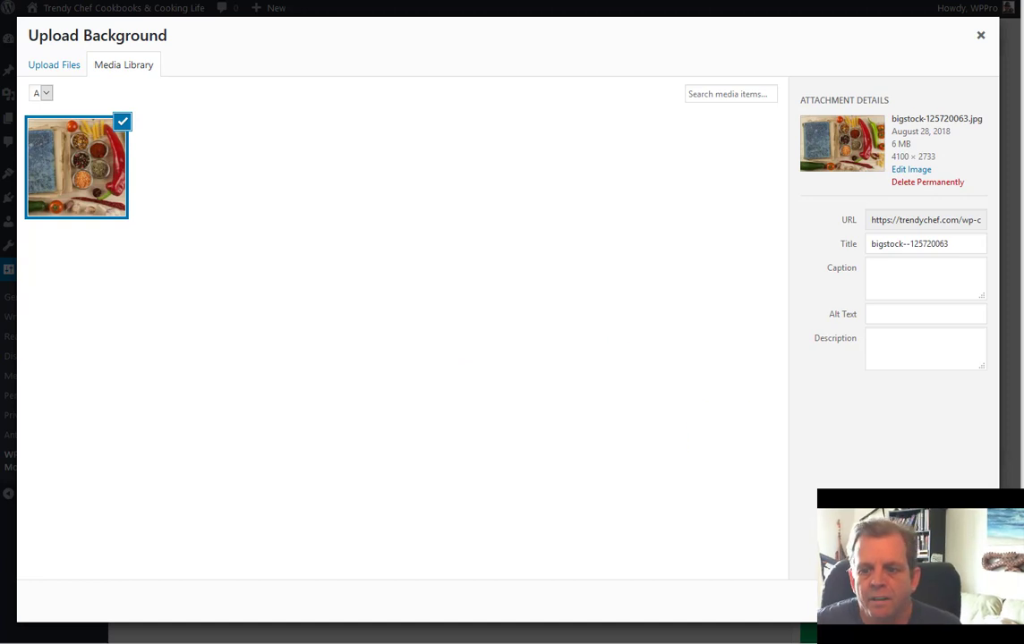
pyautogui.click(949, 600)
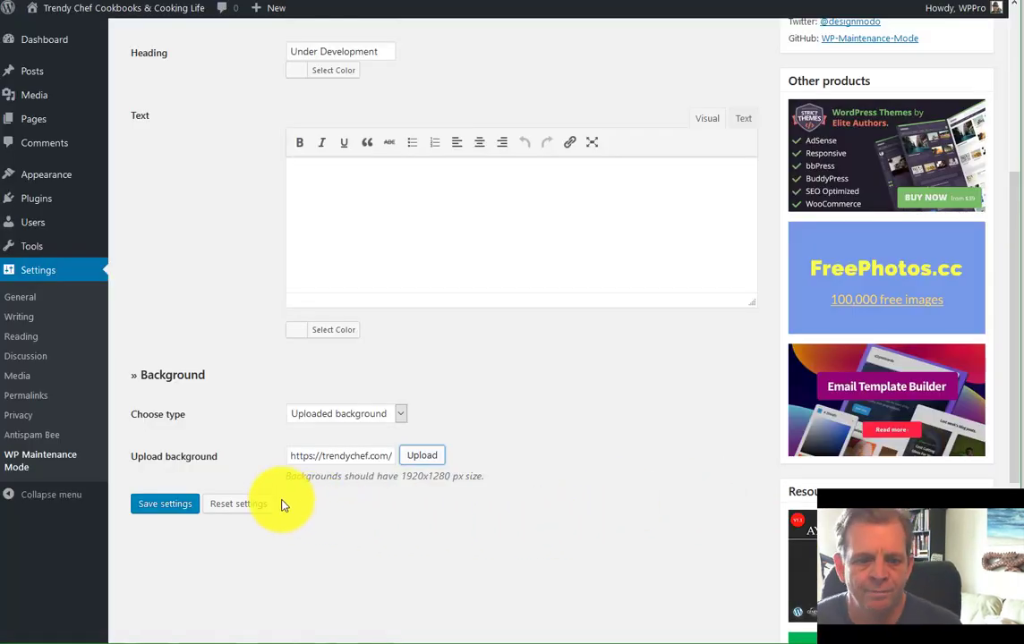
# Save the design settings with the spice photo as the maintenance background
pyautogui.click(168, 505)
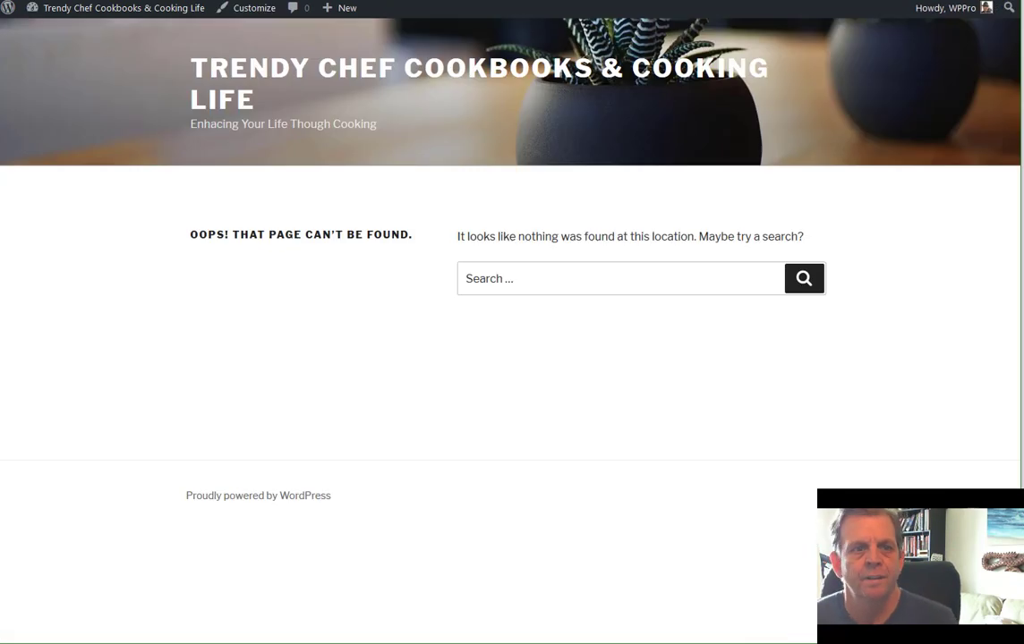
pyautogui.moveTo(3, 3)
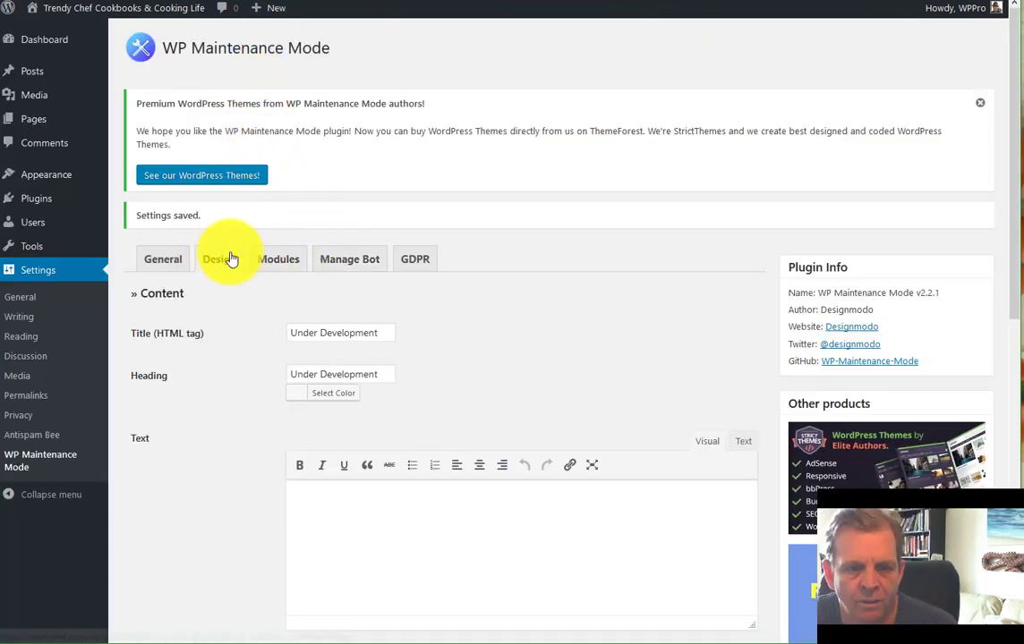
# Look through the GDPR and Manage Bot tabs of WP Maintenance Mode
pyautogui.click(417, 260)
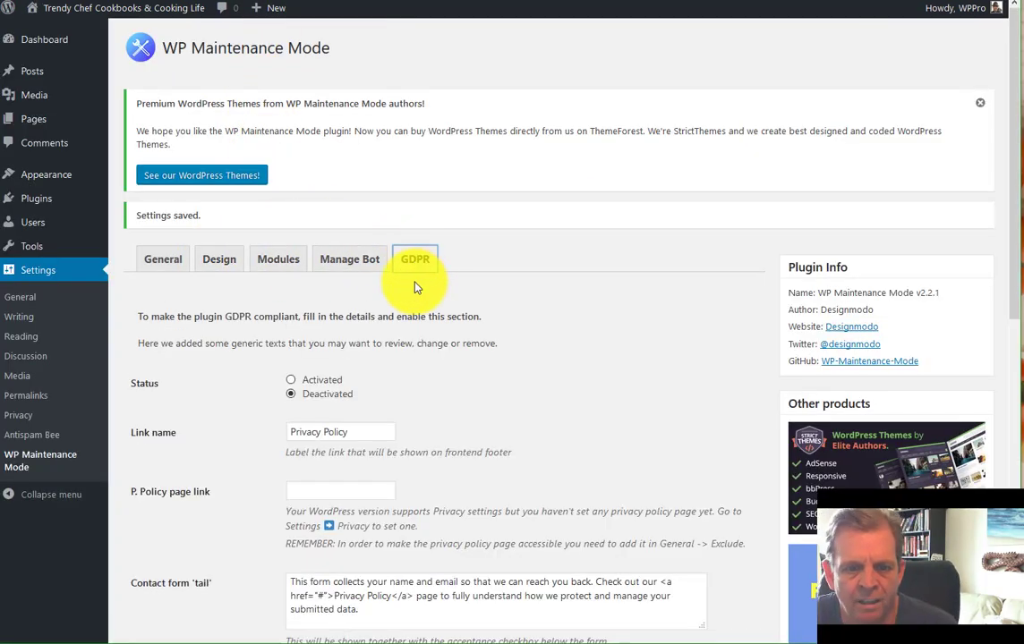
pyautogui.scroll(-3, 398, 276)
pyautogui.scroll(3, 402, 283)
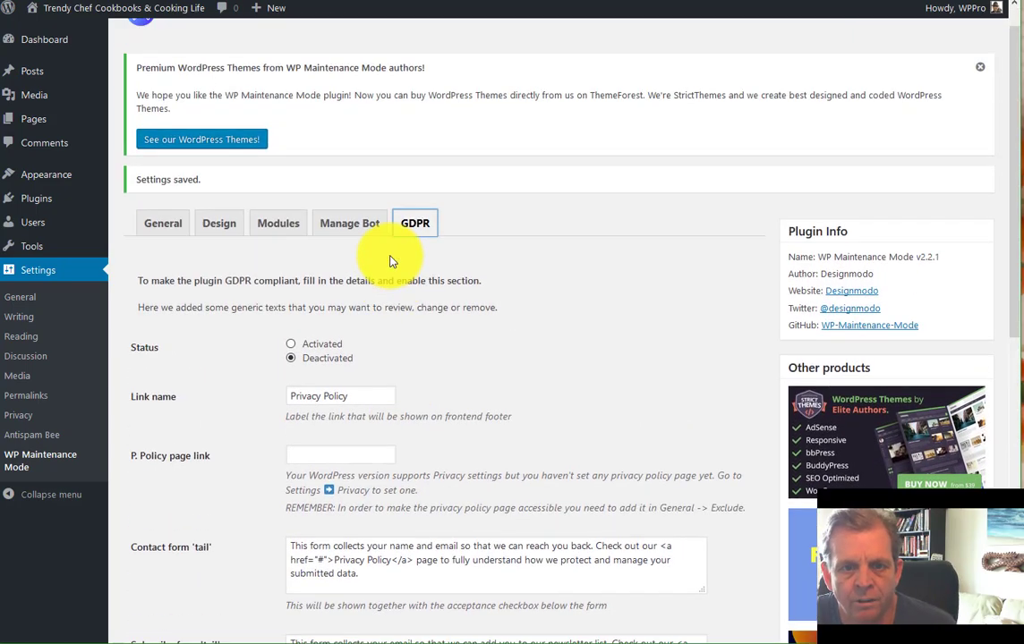
pyautogui.click(349, 225)
pyautogui.scroll(-4, 355, 242)
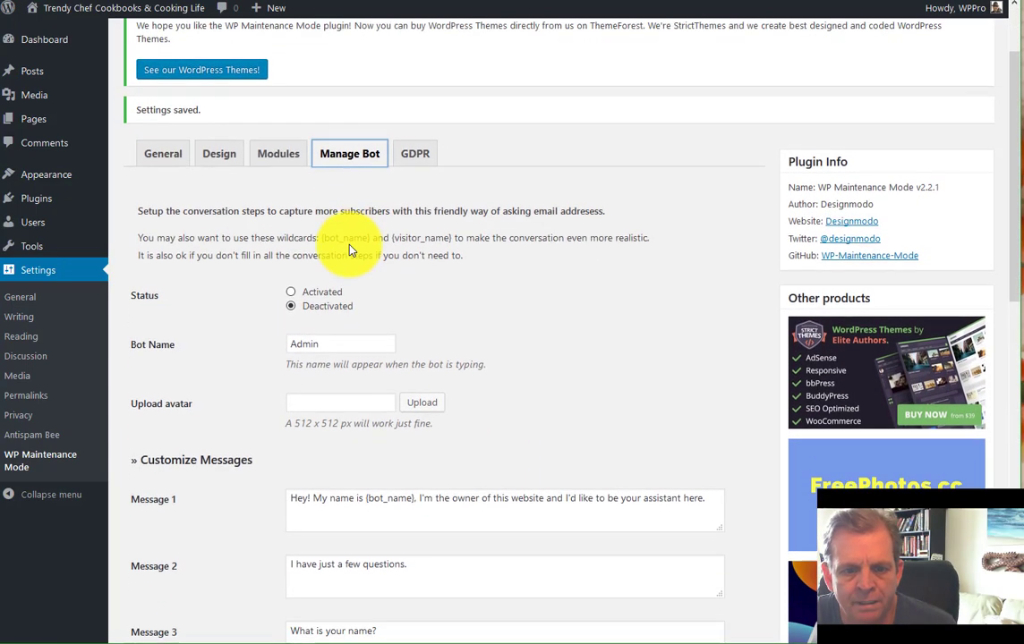
pyautogui.scroll(3, 345, 246)
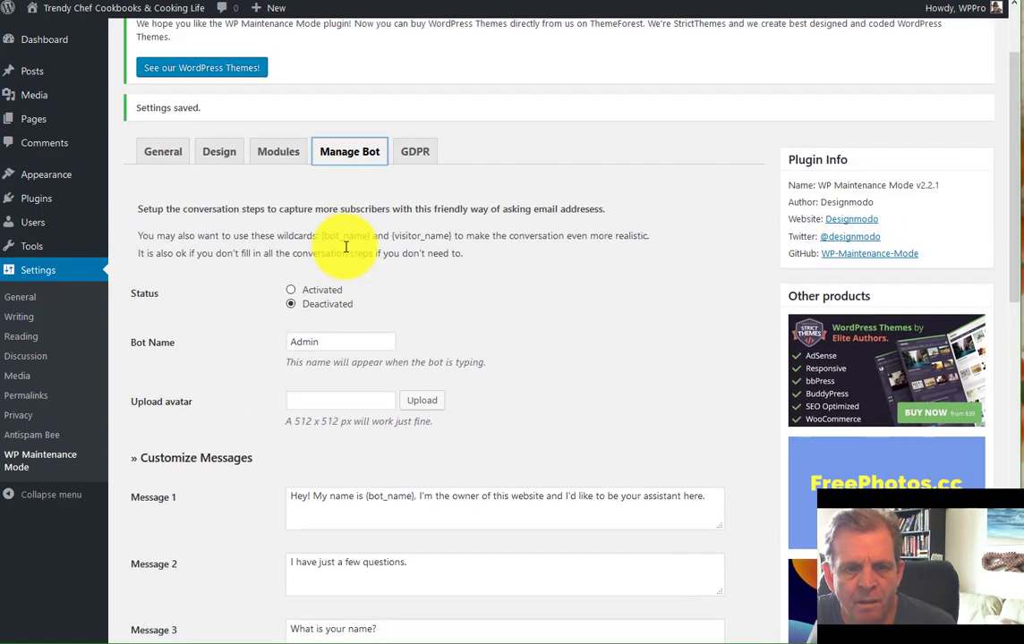
pyautogui.scroll(-6, 366, 247)
pyautogui.scroll(-5, 331, 269)
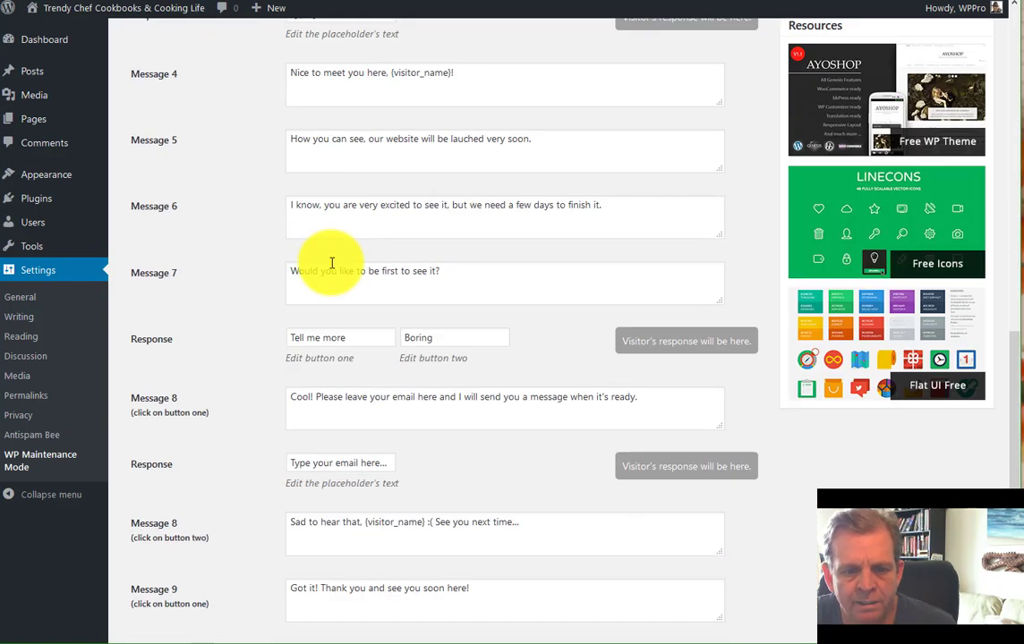
pyautogui.scroll(10, 325, 268)
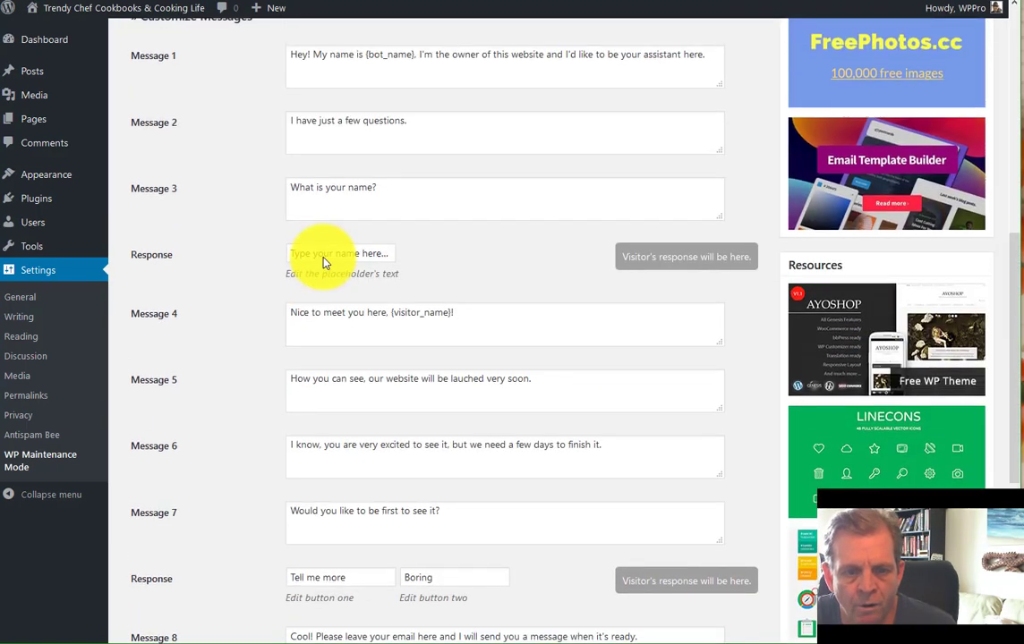
pyautogui.scroll(2, 325, 262)
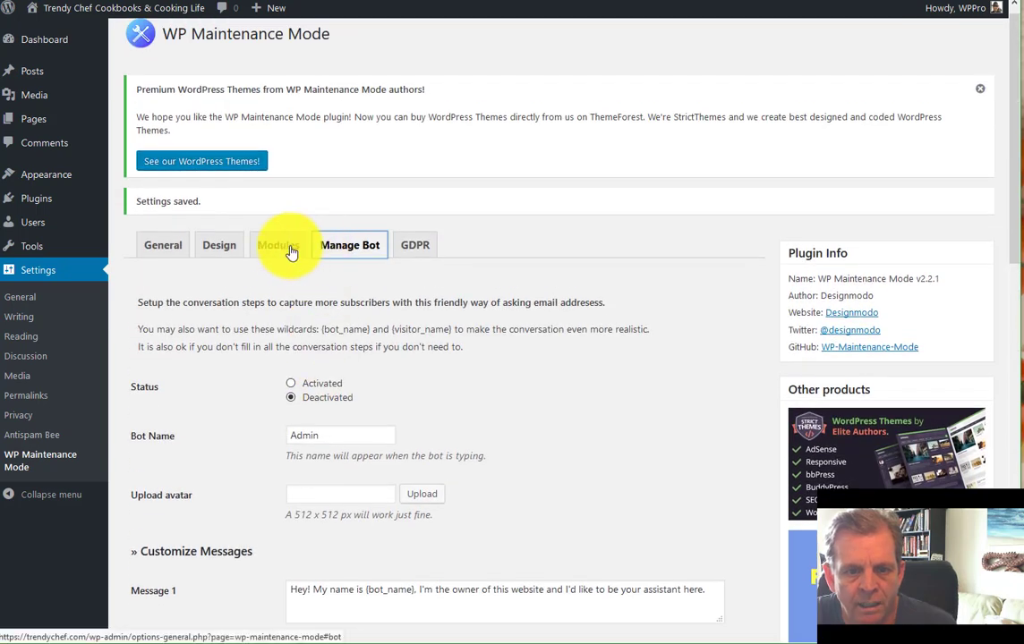
# Browse the Modules tab, revisit GDPR, and finish on the Design tab
pyautogui.click(279, 244)
pyautogui.scroll(-7, 265, 335)
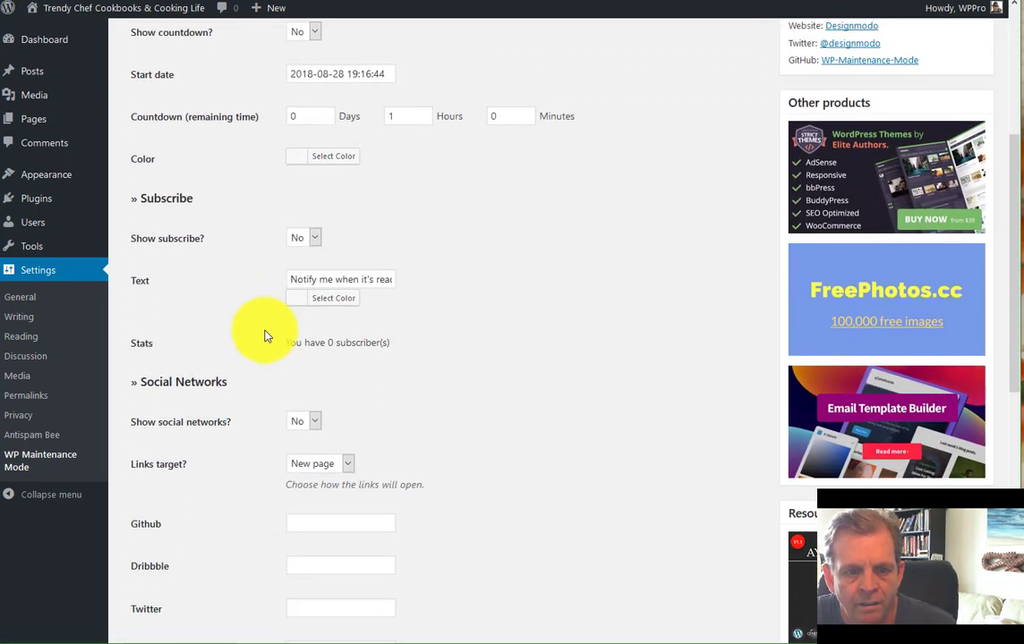
pyautogui.scroll(-2, 262, 333)
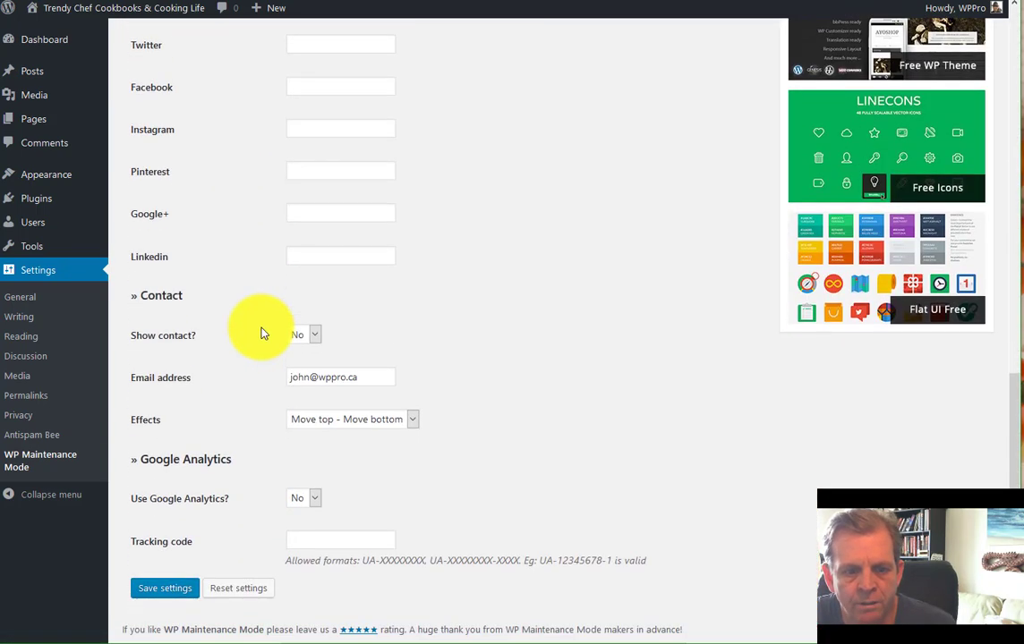
pyautogui.scroll(10, 257, 333)
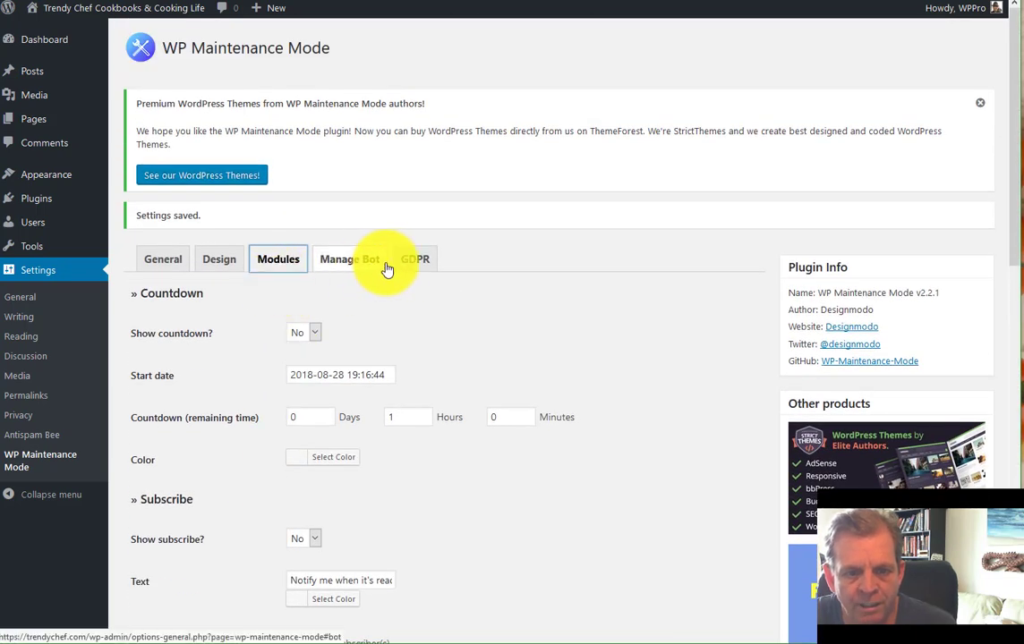
pyautogui.click(412, 259)
pyautogui.scroll(-3, 382, 246)
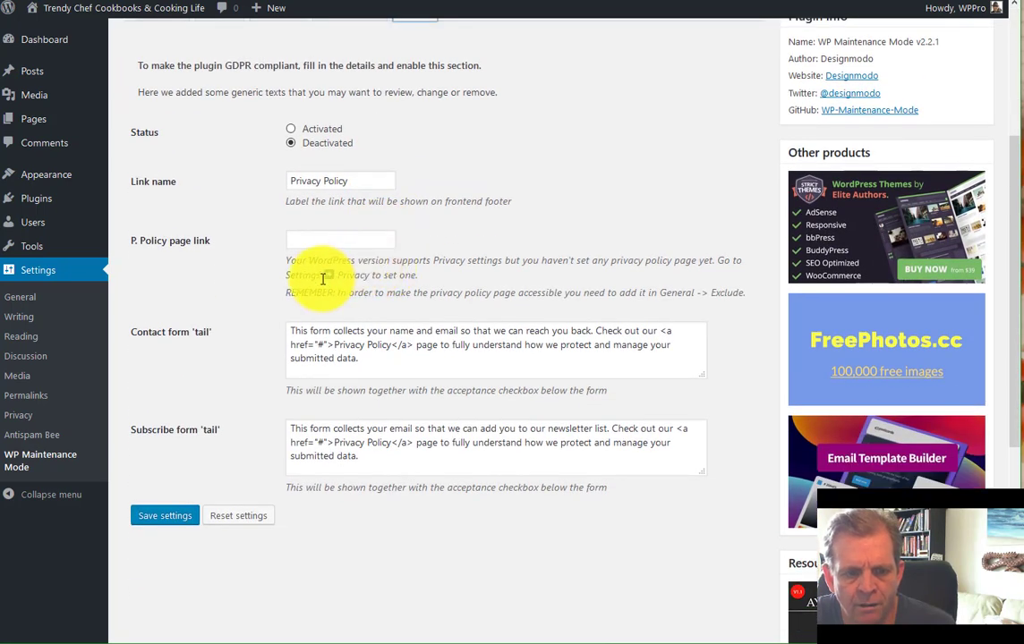
pyautogui.scroll(3, 322, 279)
pyautogui.click(220, 228)
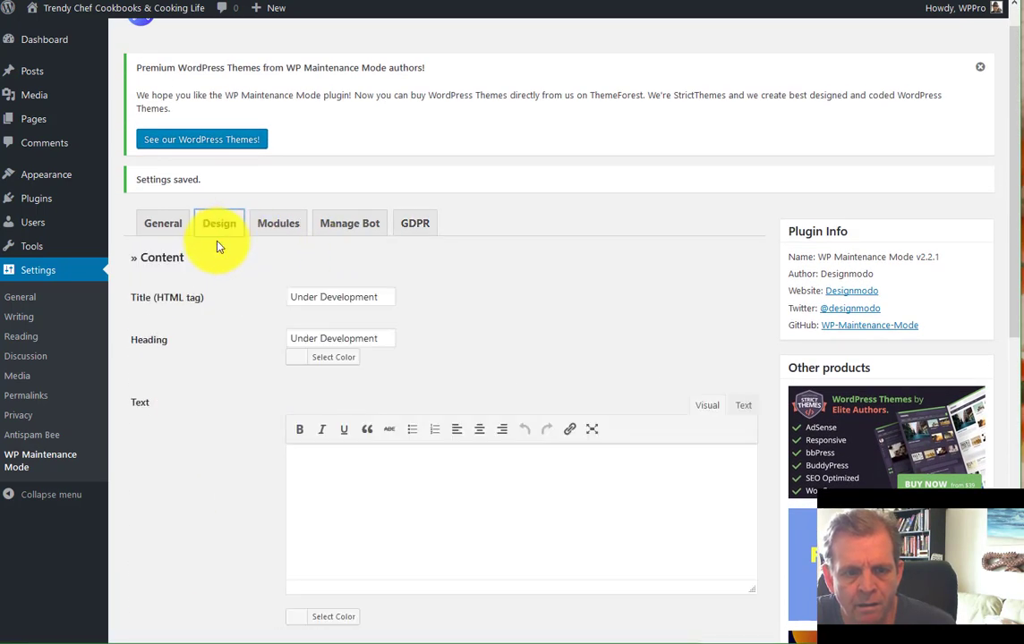
pyautogui.scroll(-5, 263, 268)
pyautogui.scroll(5, 272, 256)
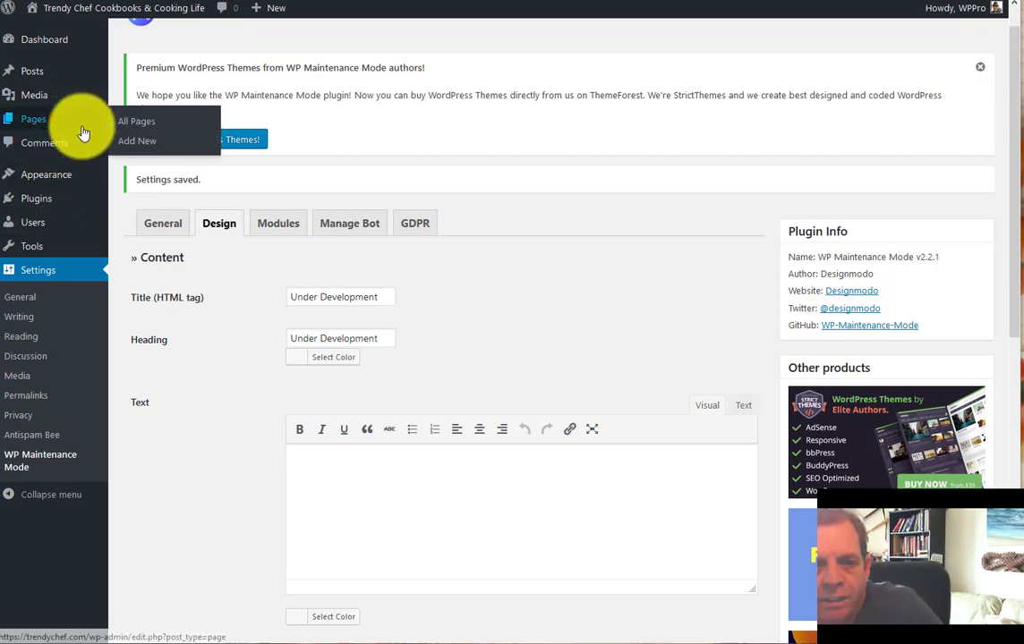
pyautogui.scroll(1, 80, 134)
# On the Dashboard, hide Welcome, WordPress Events and News, and Quick Draft, and move Antispam Bee to the right column
pyautogui.click(56, 46)
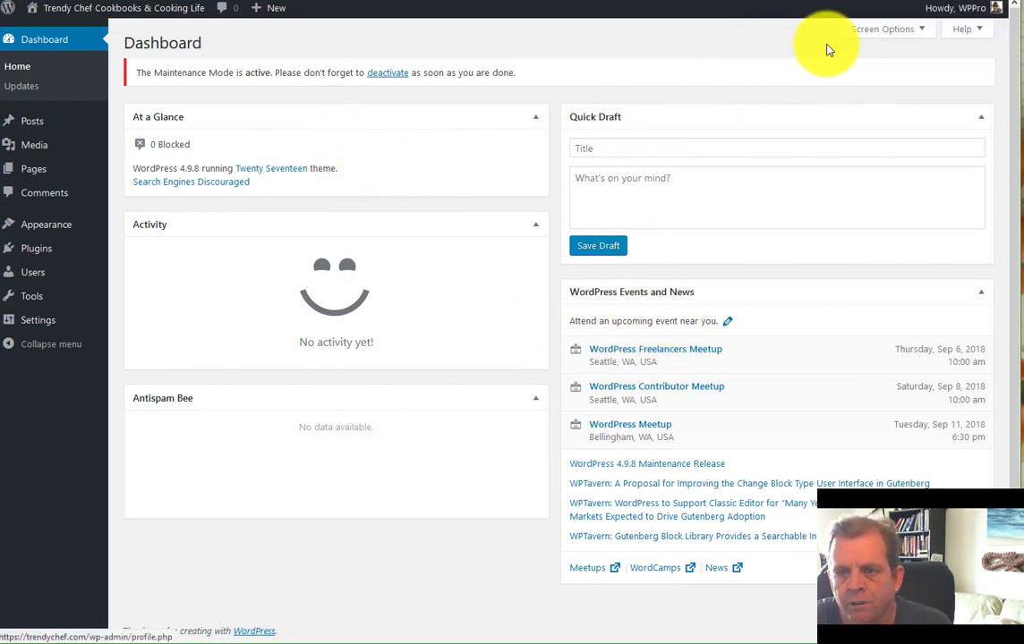
pyautogui.click(920, 30)
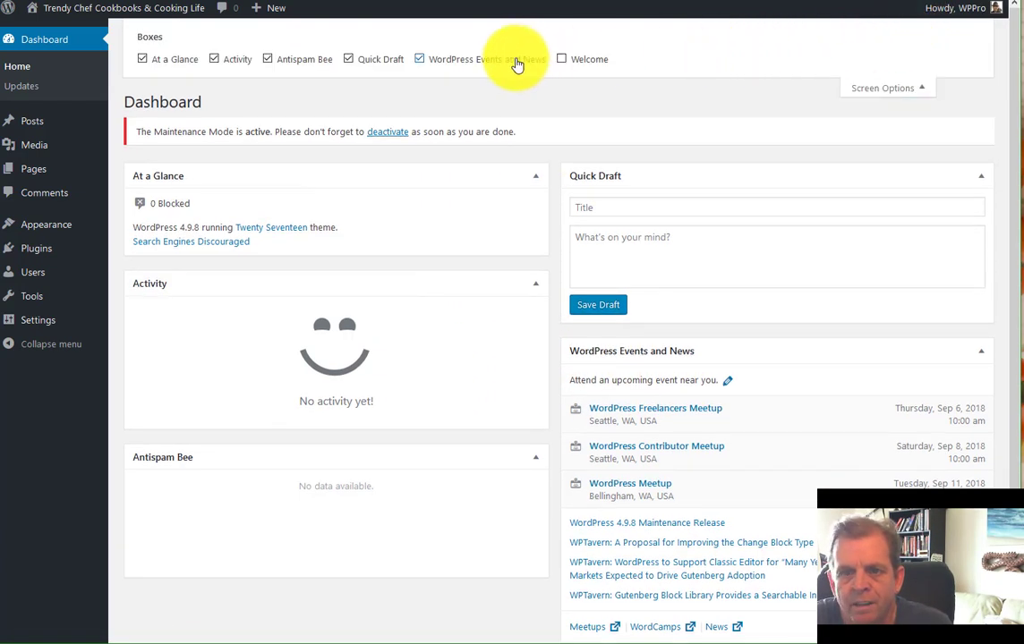
pyautogui.click(563, 60)
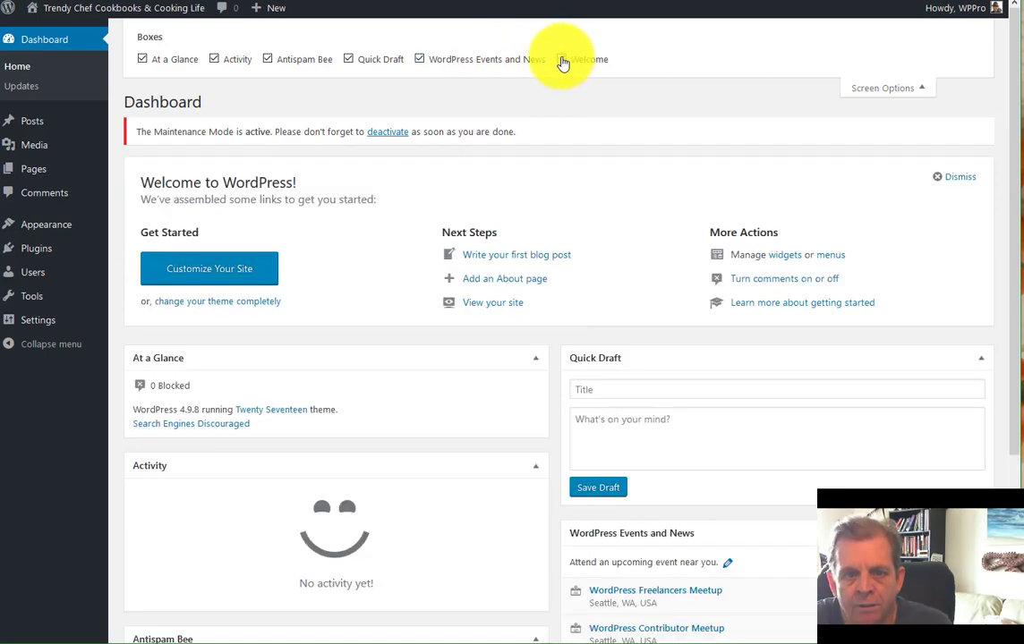
pyautogui.click(562, 60)
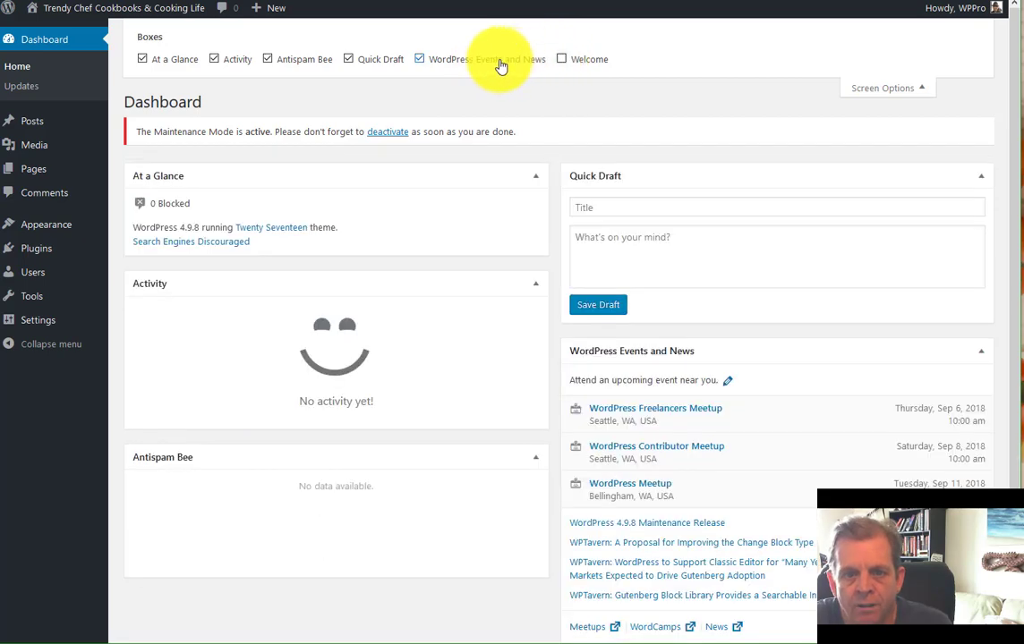
pyautogui.click(422, 61)
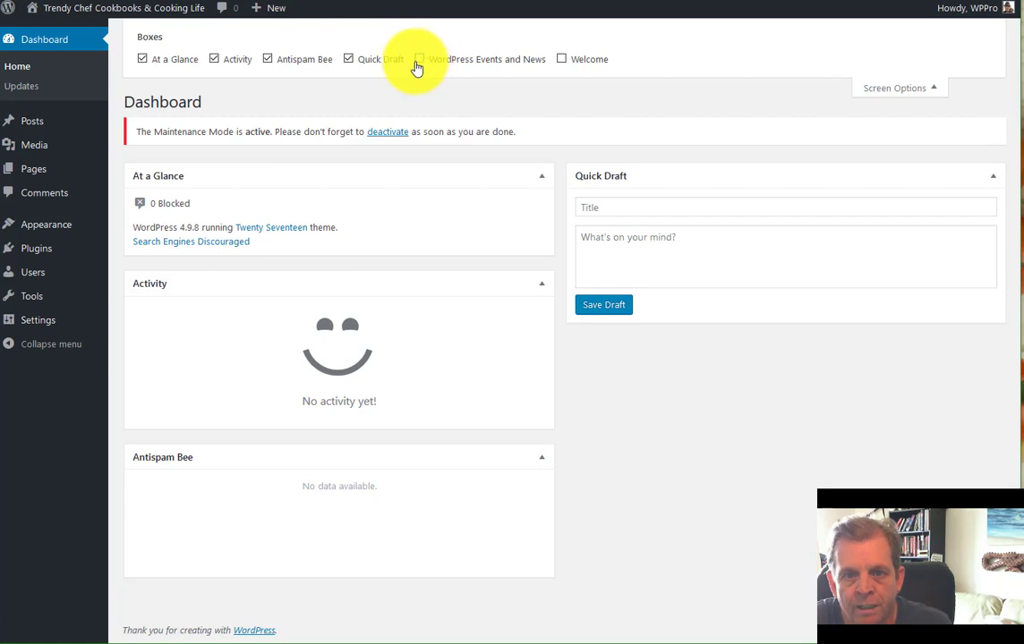
pyautogui.click(349, 61)
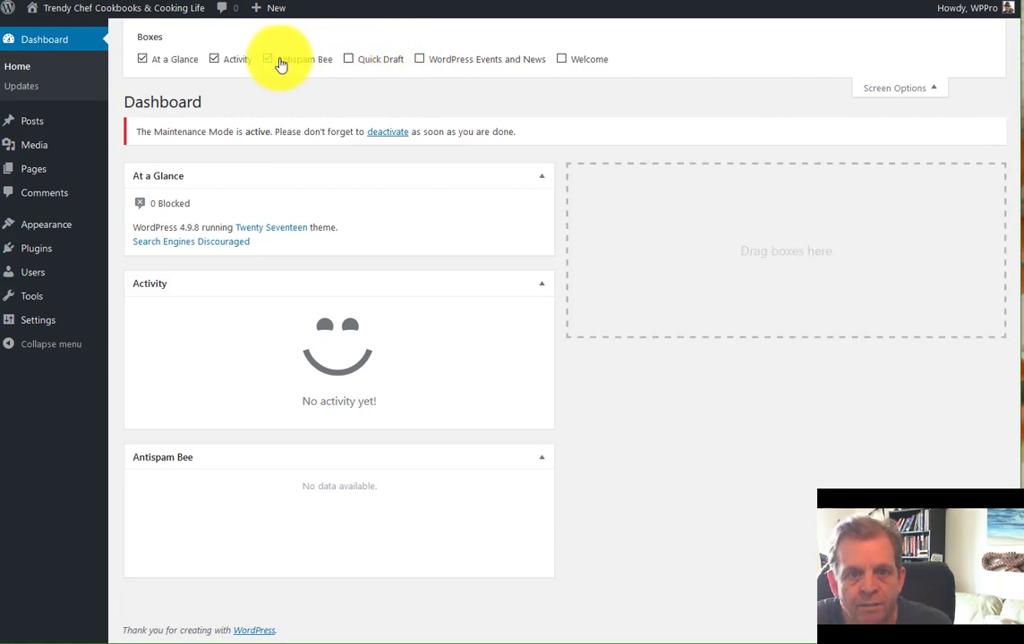
pyautogui.moveTo(246, 457); pyautogui.dragTo(636, 183)
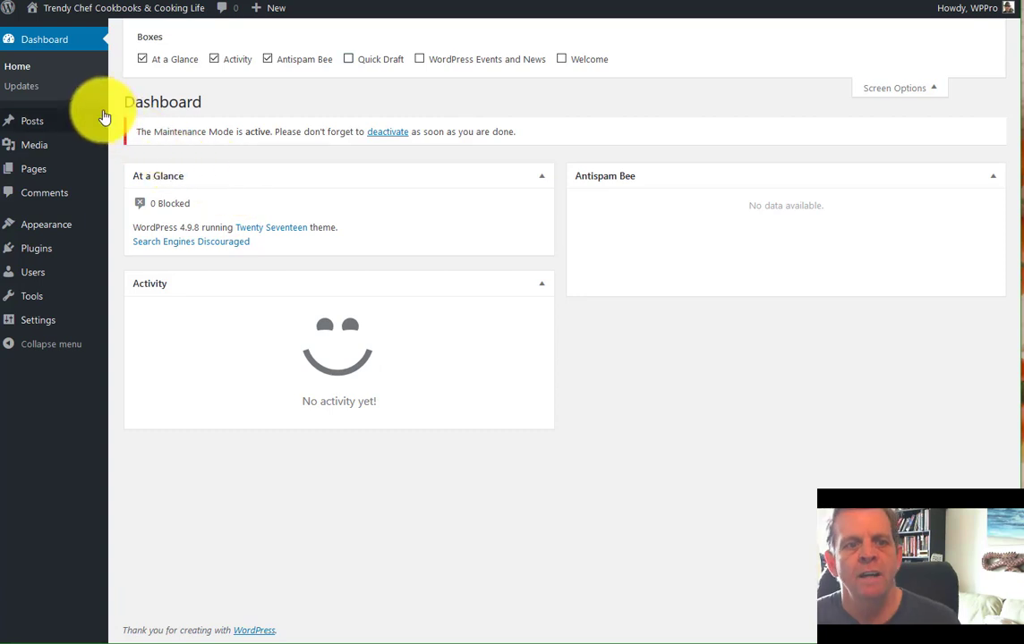
pyautogui.moveTo(75, 119)
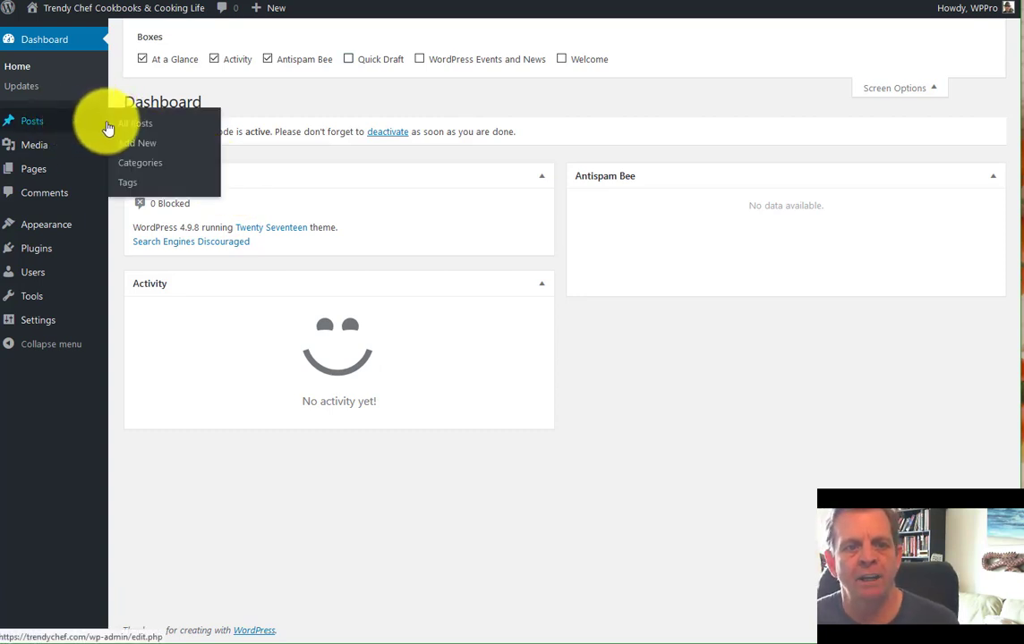
# Close the dashboard Screen Options, go to All Posts, and open then close its Screen Options panel
pyautogui.click(916, 89)
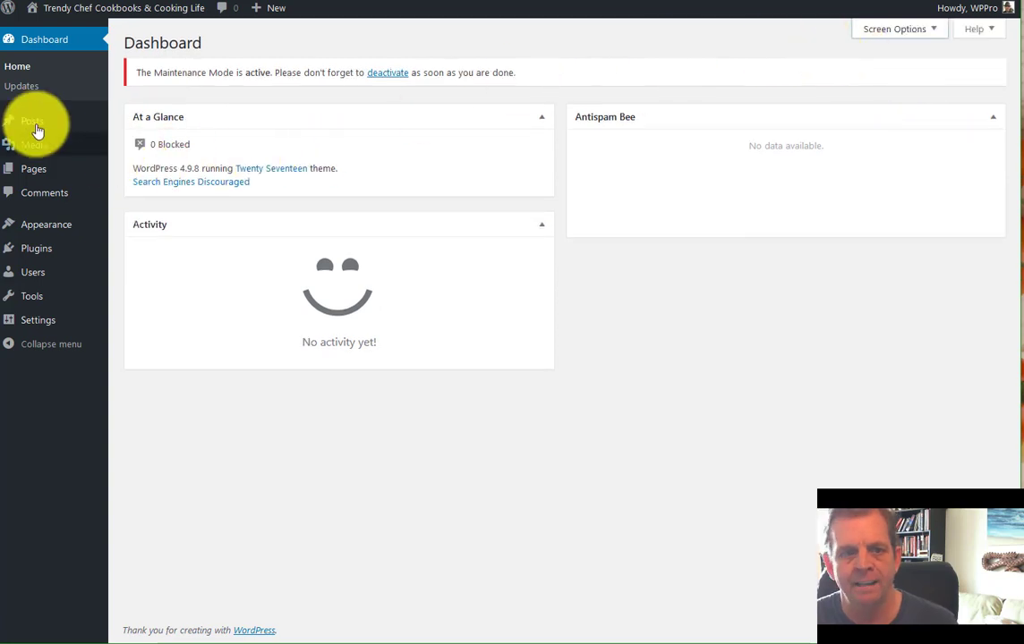
pyautogui.moveTo(38, 128)
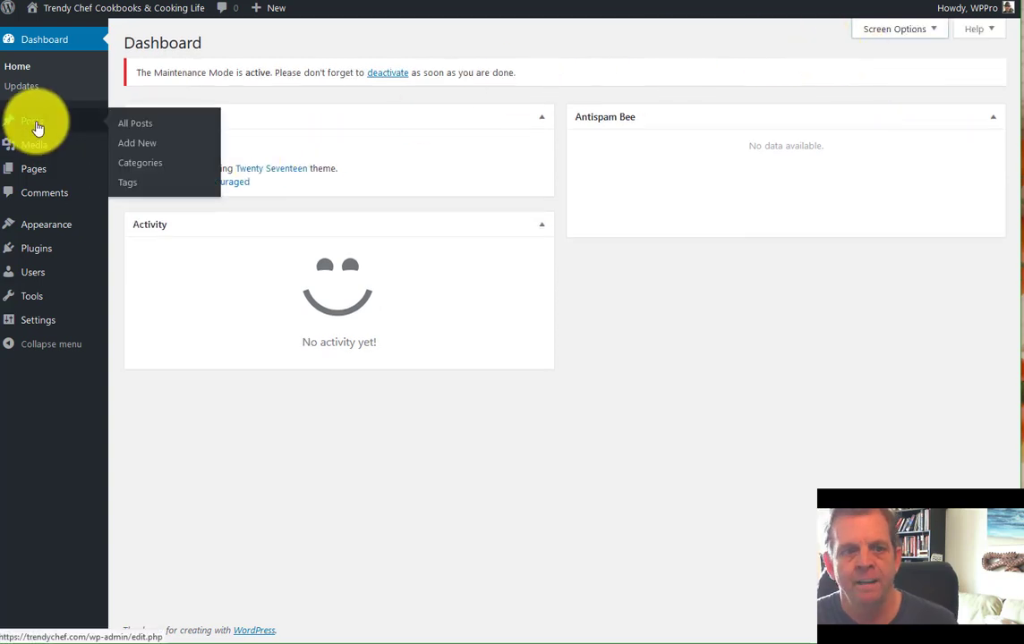
pyautogui.click(126, 124)
pyautogui.click(907, 36)
pyautogui.click(927, 209)
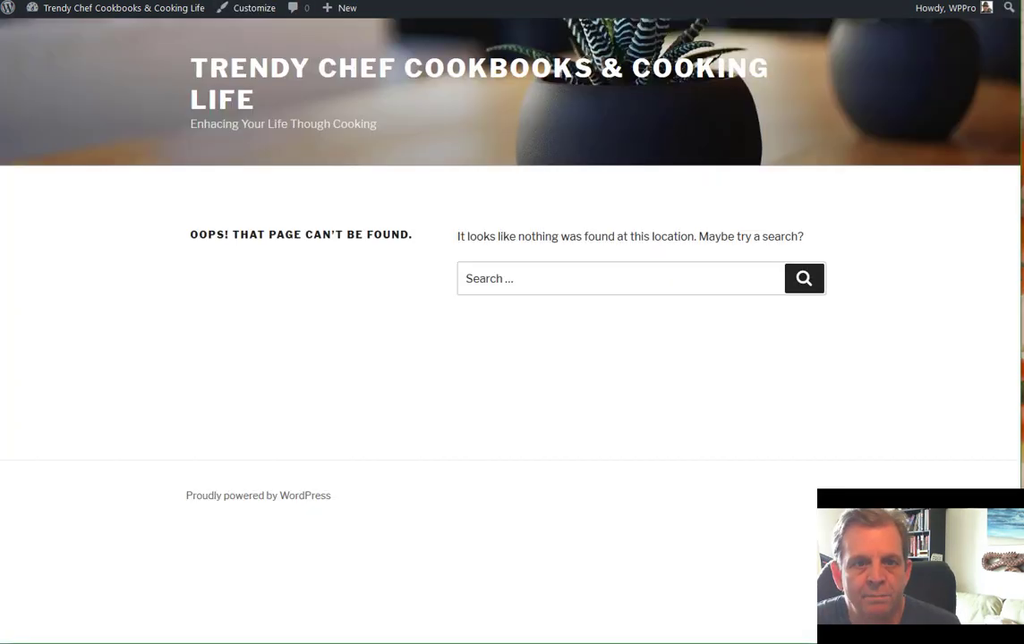
# Go back in the browser with Alt+Left toward the wp-admin Posts list
pyautogui.hotkey('alt', 'Left')
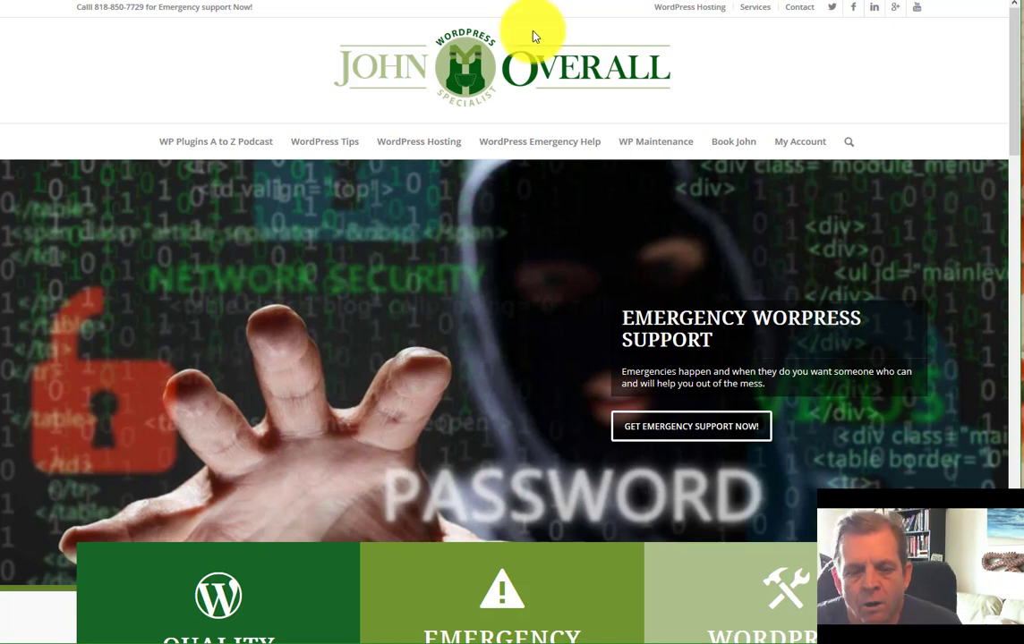
pyautogui.scroll(-3, 521, 149)
pyautogui.scroll(-2, 477, 229)
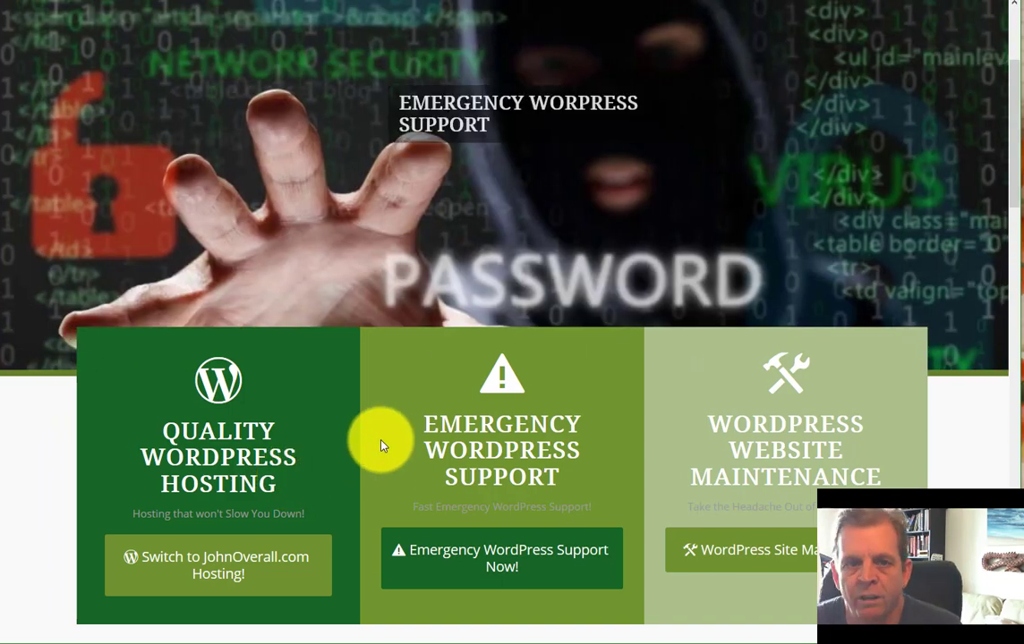
pyautogui.scroll(1, 379, 435)
pyautogui.scroll(2, 380, 434)
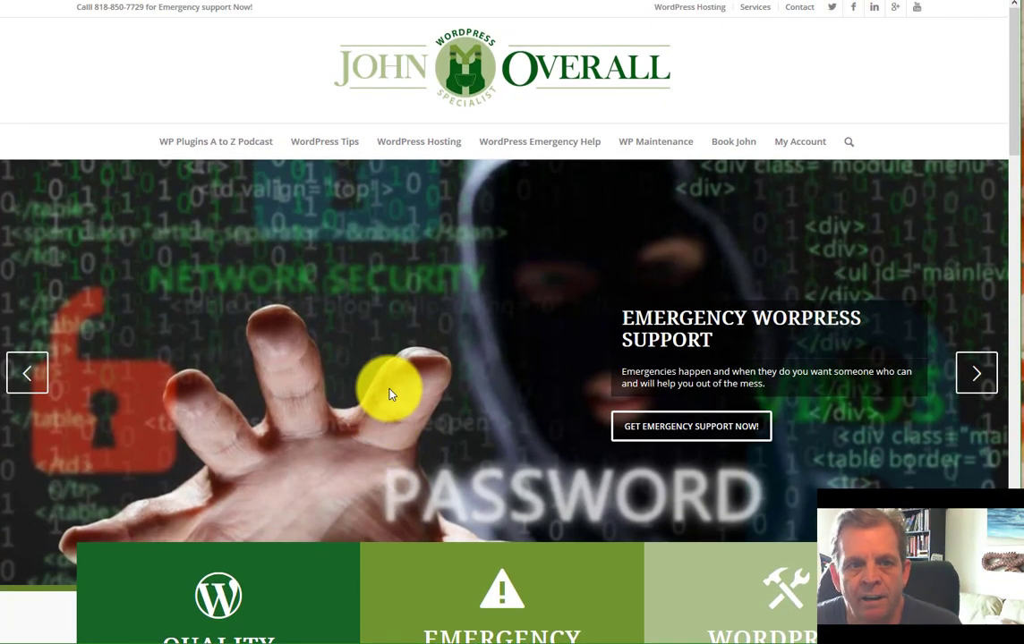
pyautogui.scroll(-5, 591, 374)
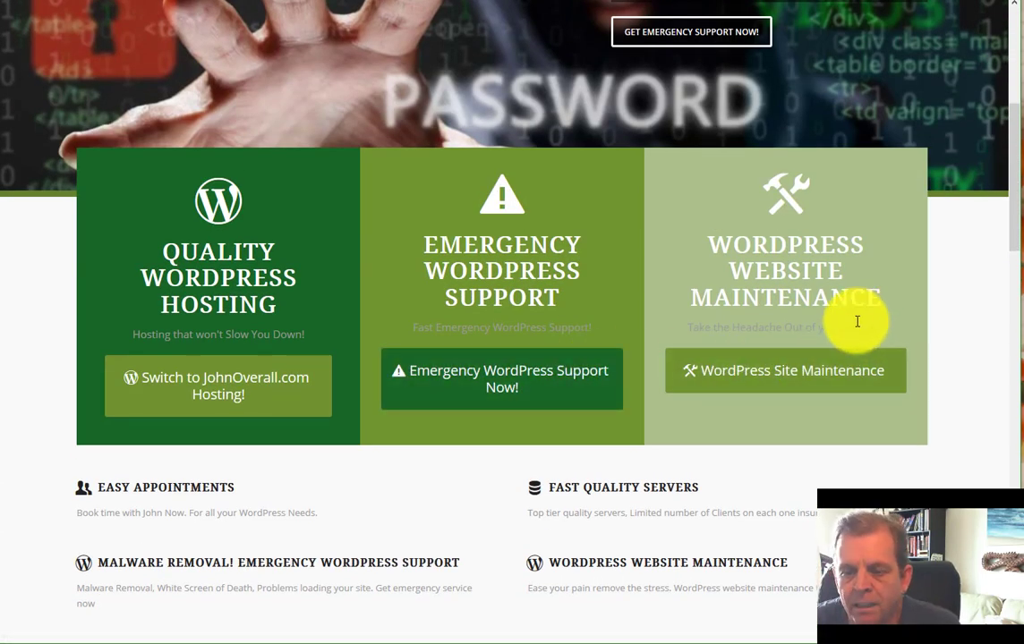
pyautogui.scroll(3, 854, 347)
pyautogui.scroll(3, 843, 351)
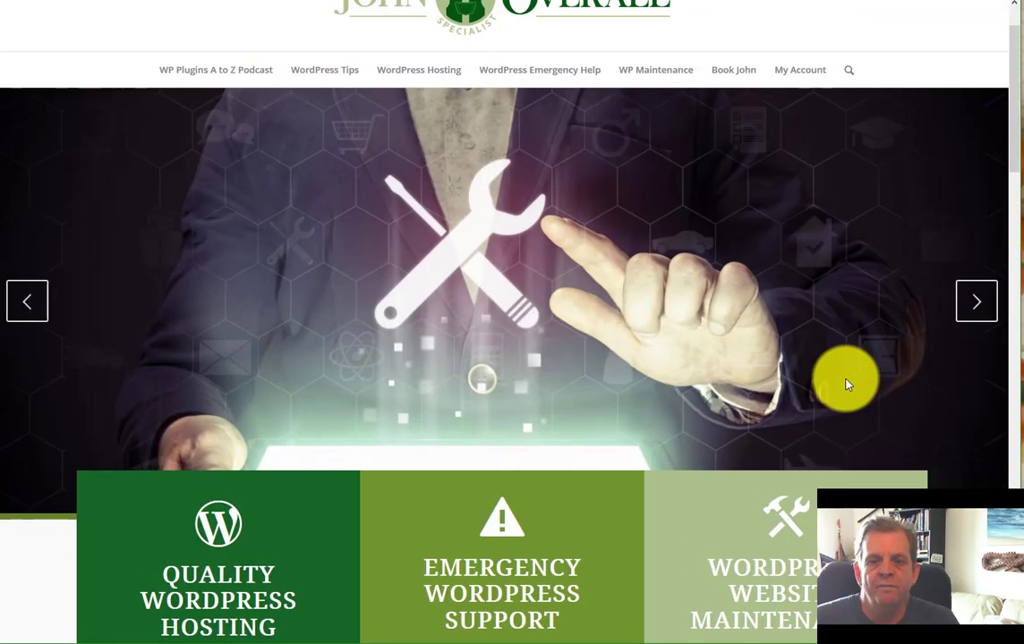